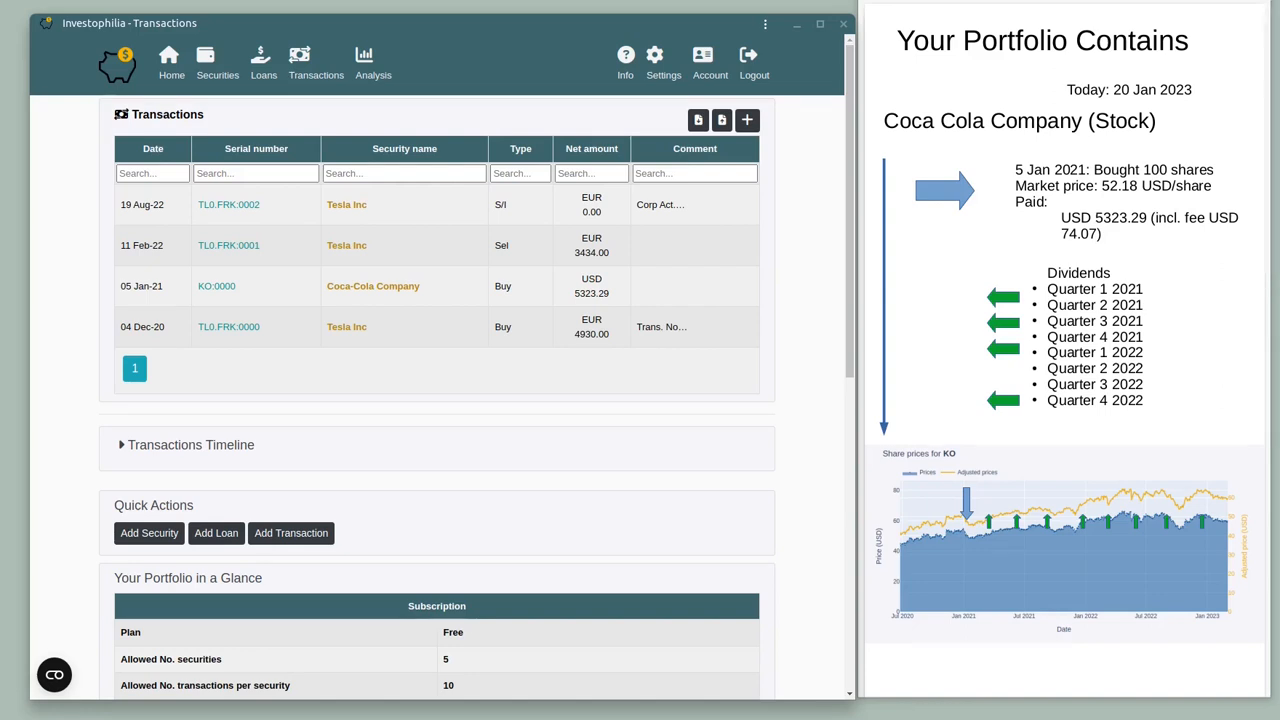
- Download the transactions information from the transactions page and open the downloaded investophilia-2023-03-05-transactions.txt file
{"action": "left_click", "coordinate": [210, 74]}
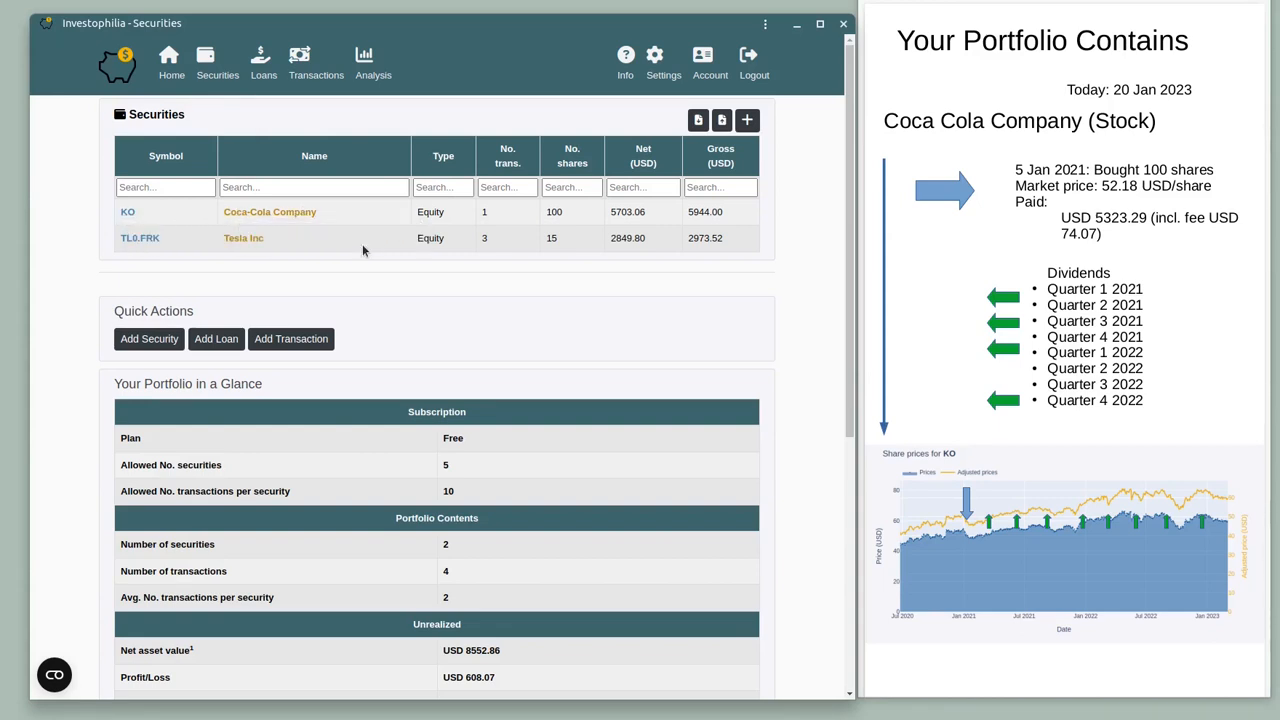
{"action": "left_click", "coordinate": [297, 68]}
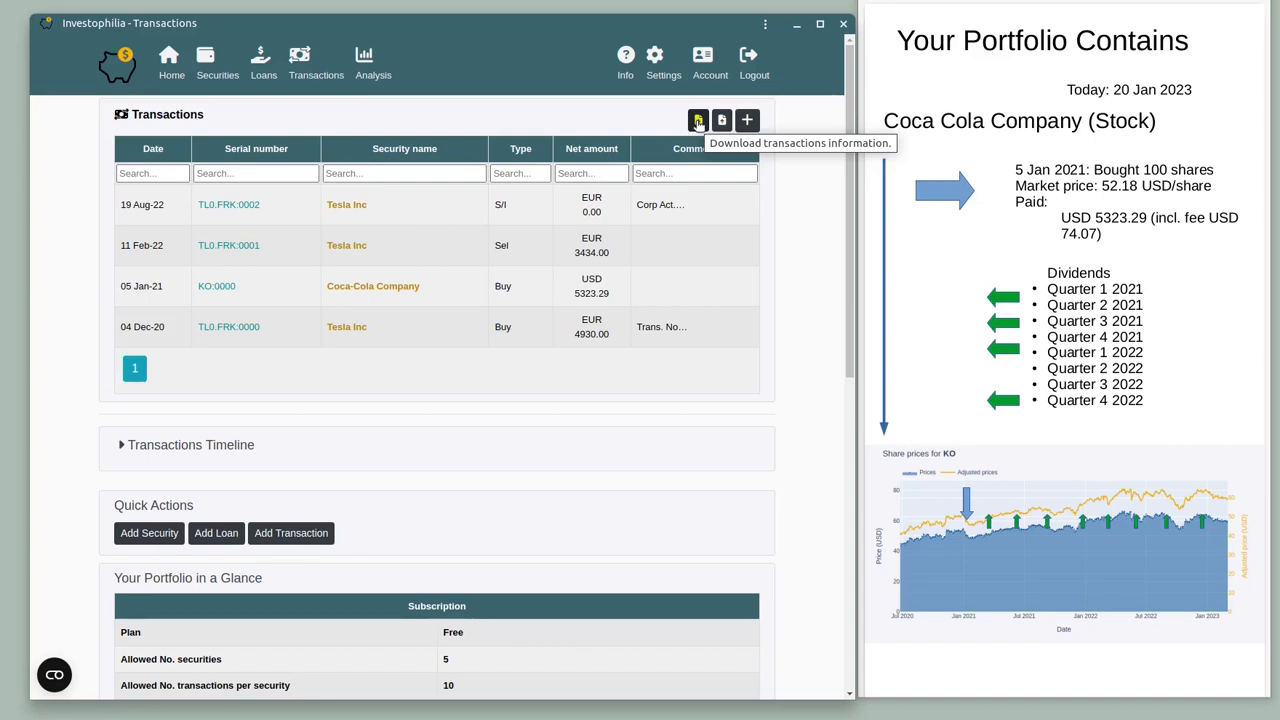
{"action": "left_click", "coordinate": [697, 121]}
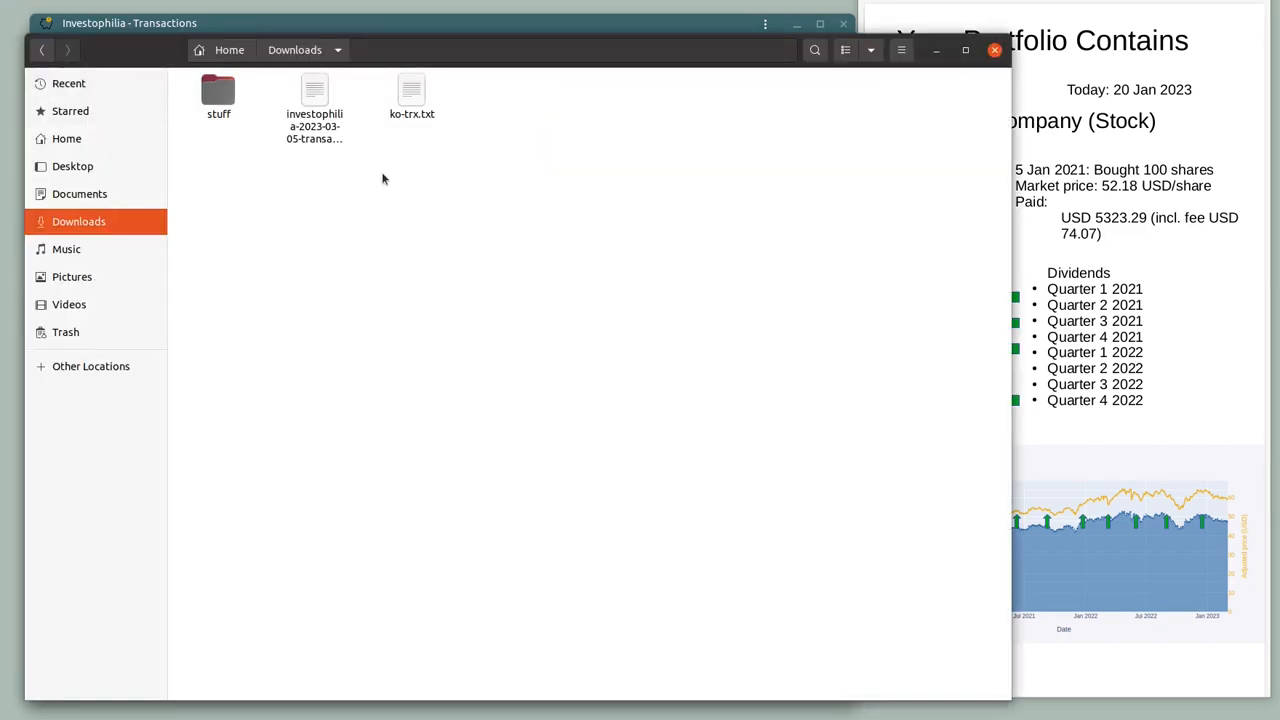
{"action": "double_click", "coordinate": [314, 100]}
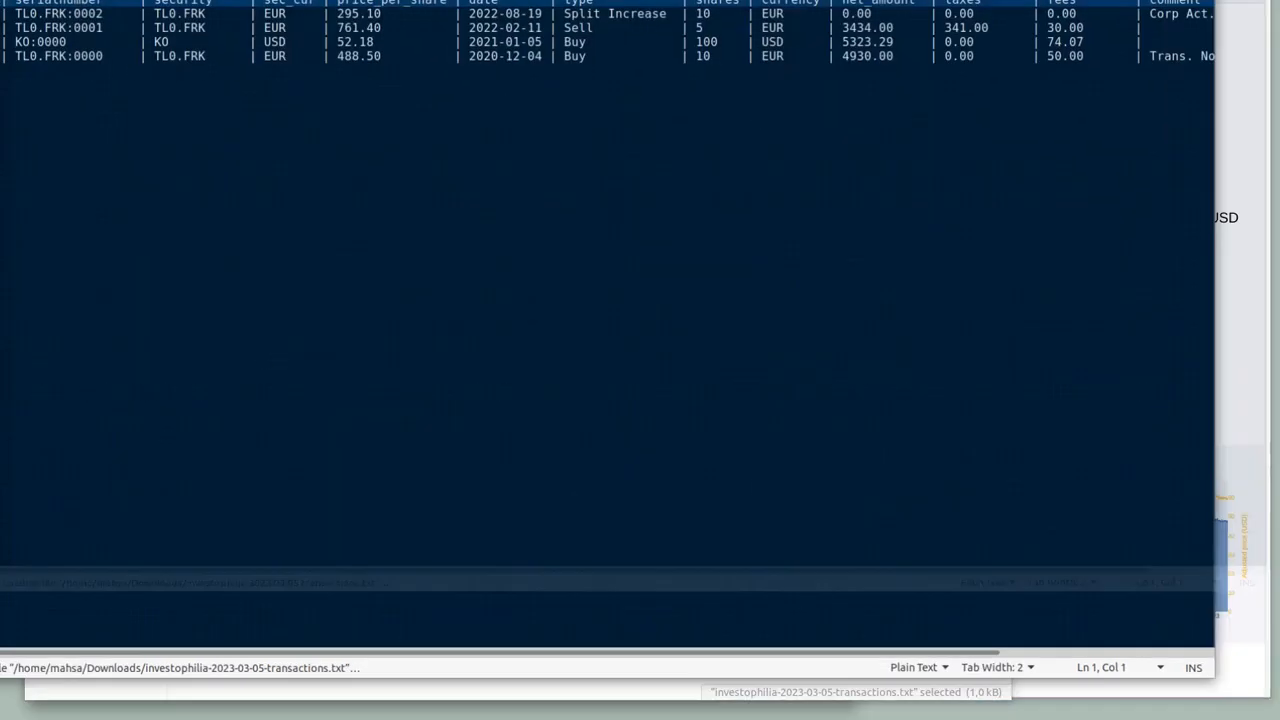
{"action": "left_click_drag", "start_coordinate": [921, 0], "coordinate": [982, 35]}
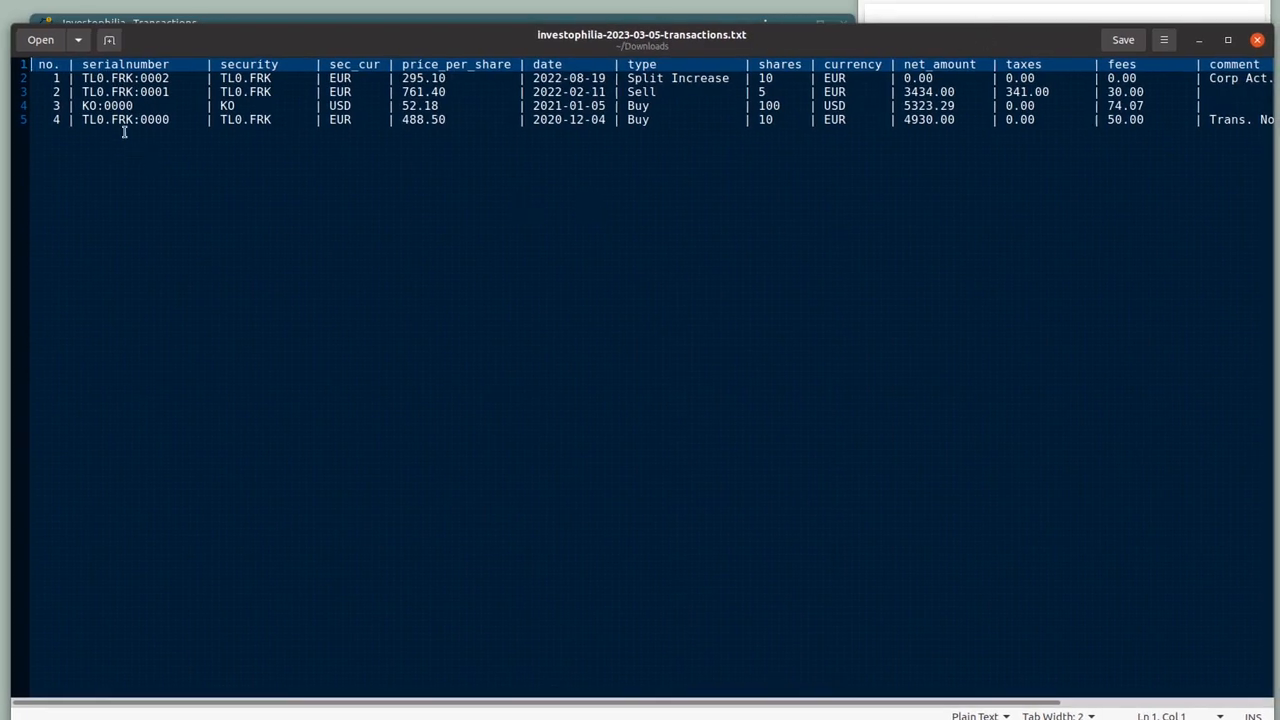
- Examine the serialnumber column and its entries in the transactions file
{"action": "left_click", "coordinate": [72, 78]}
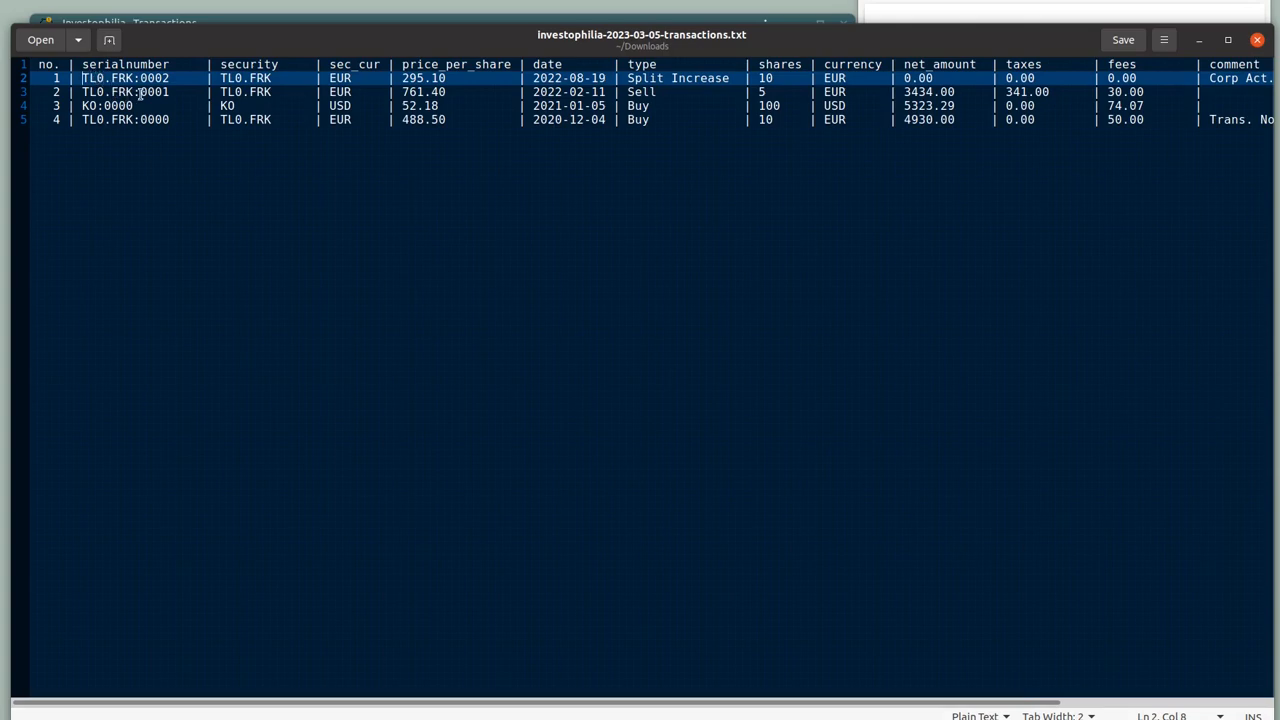
{"action": "left_click", "coordinate": [88, 106]}
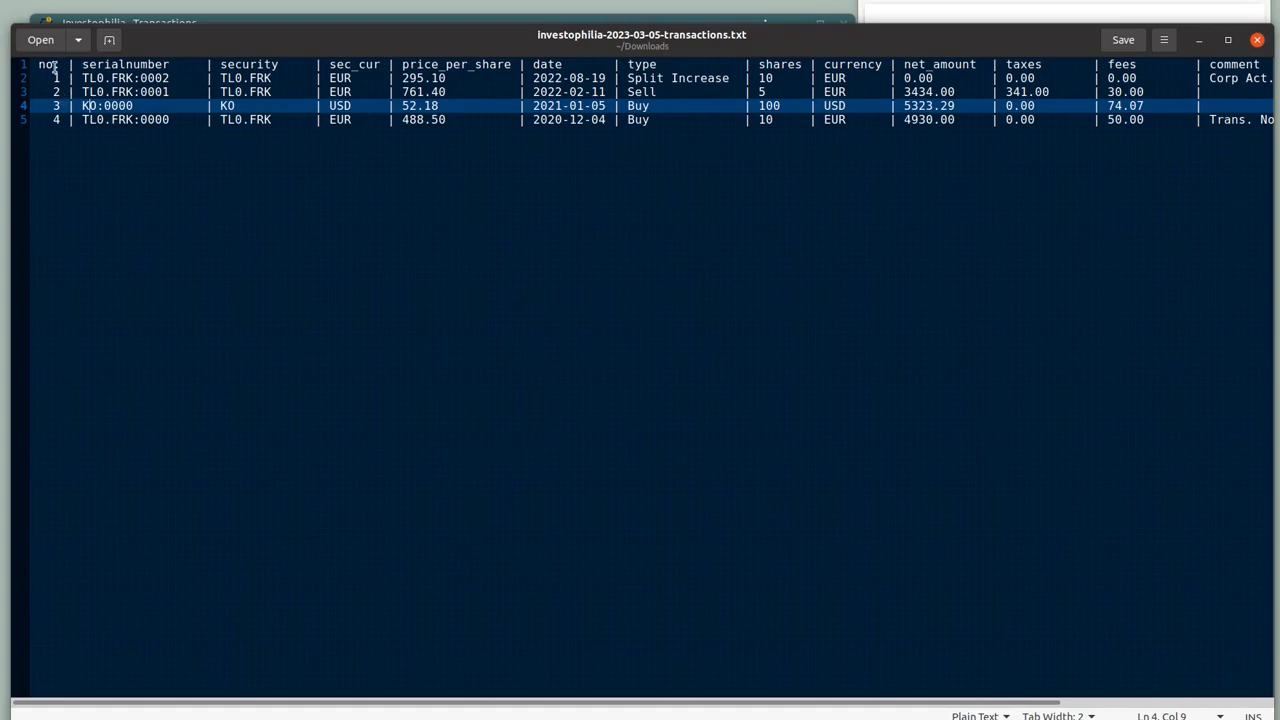
{"action": "left_click", "coordinate": [91, 64]}
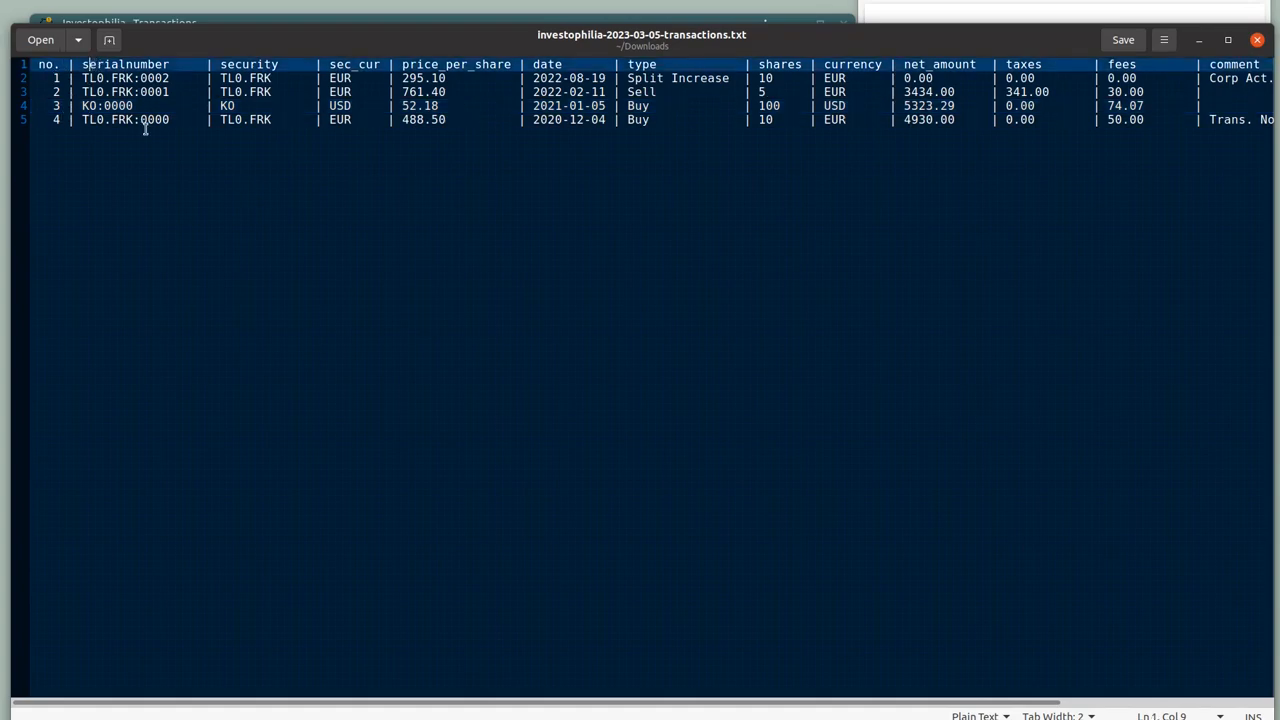
{"action": "key", "text": "shift+Right"}
{"action": "key", "text": "shift+Right"}
{"action": "key", "text": "shift+Right"}
{"action": "key", "text": "shift+Right"}
{"action": "key", "text": "shift+Right"}
{"action": "key", "text": "shift+Right"}
{"action": "key", "text": "shift+Right"}
{"action": "key", "text": "shift+Right"}
{"action": "key", "text": "shift+Right"}
{"action": "key", "text": "shift+Right"}
{"action": "key", "text": "shift+Right"}
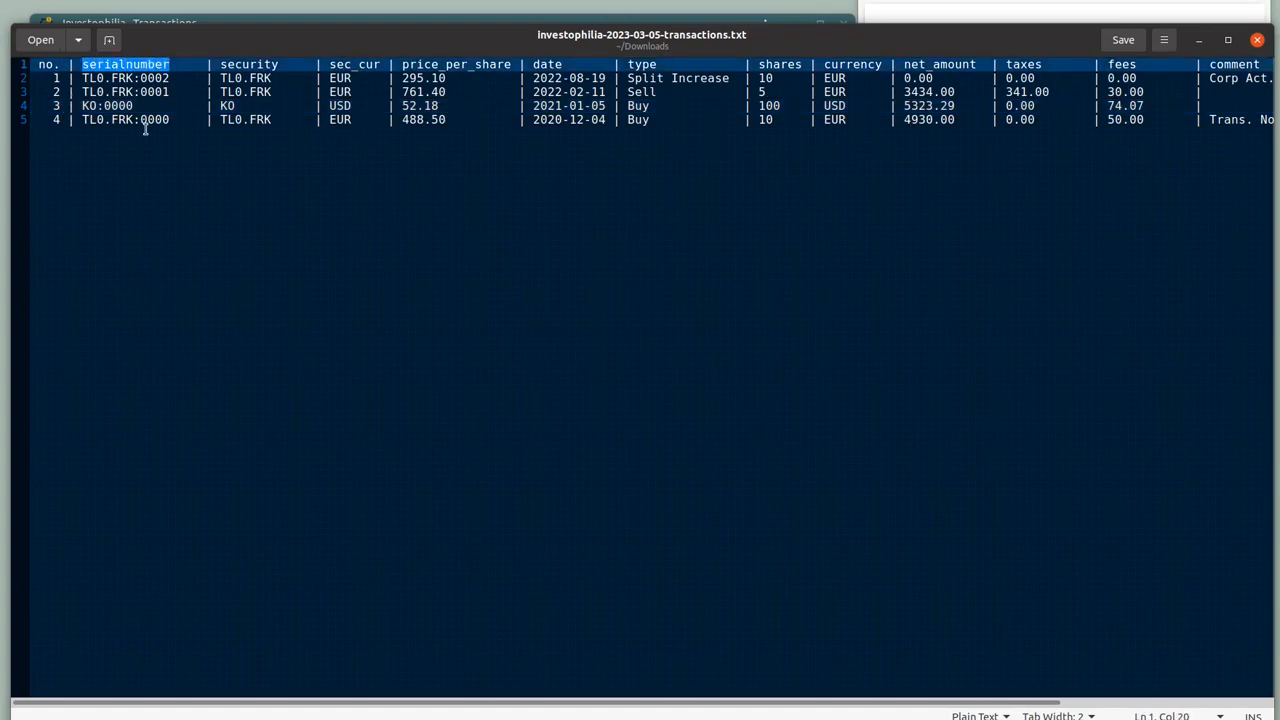
{"action": "key", "text": "Left"}
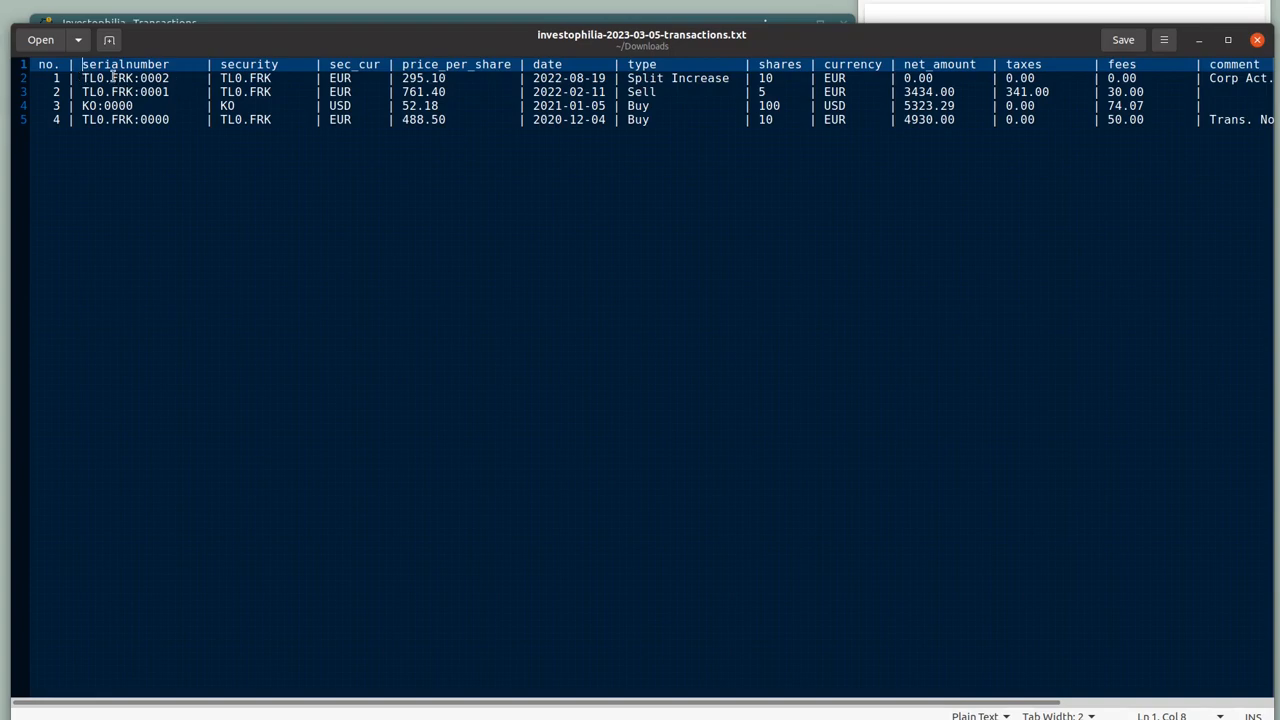
- Highlight the security symbol TL0.FRK in the first transaction row
{"action": "left_click", "coordinate": [224, 78]}
{"action": "key", "text": "shift+Right"}
{"action": "key", "text": "shift+Right"}
{"action": "key", "text": "shift+Right"}
{"action": "key", "text": "shift+Right"}
{"action": "key", "text": "shift+Right"}
{"action": "key", "text": "shift+Right"}
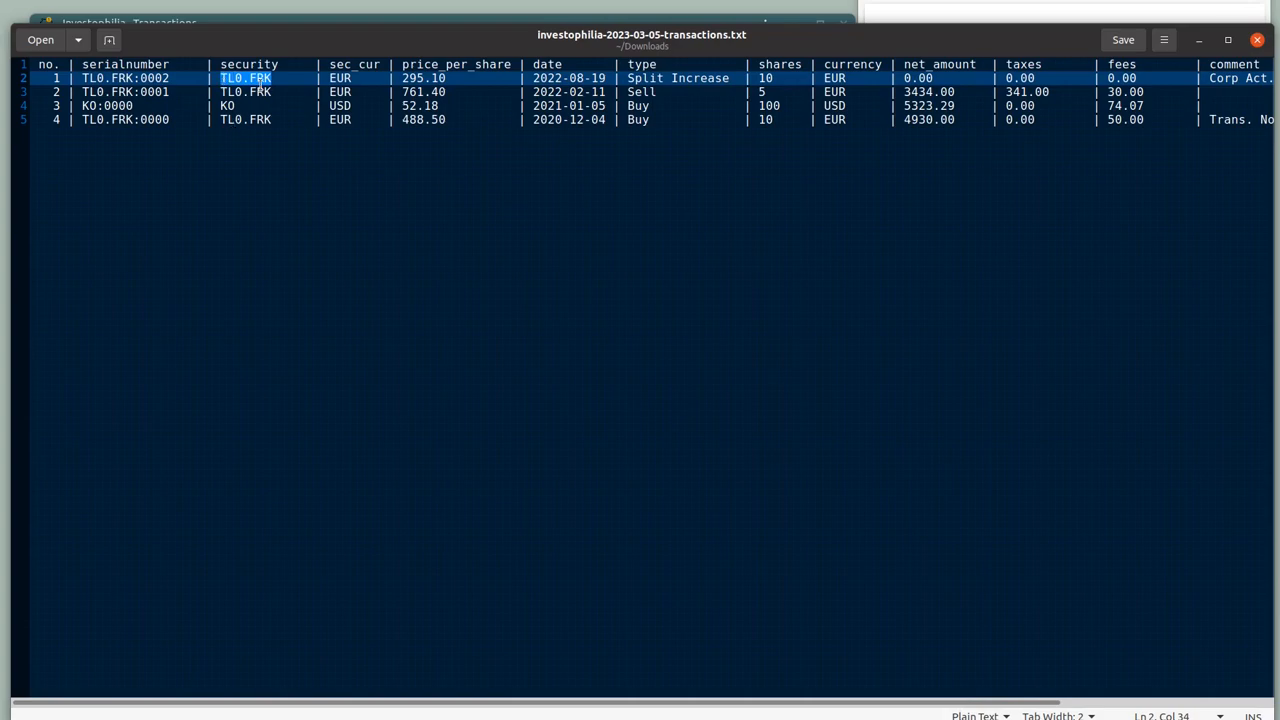
- Download the securities information from the securities page and open the downloaded investophilia-2023-03-05-securities.txt file
{"action": "left_click", "coordinate": [277, 20]}
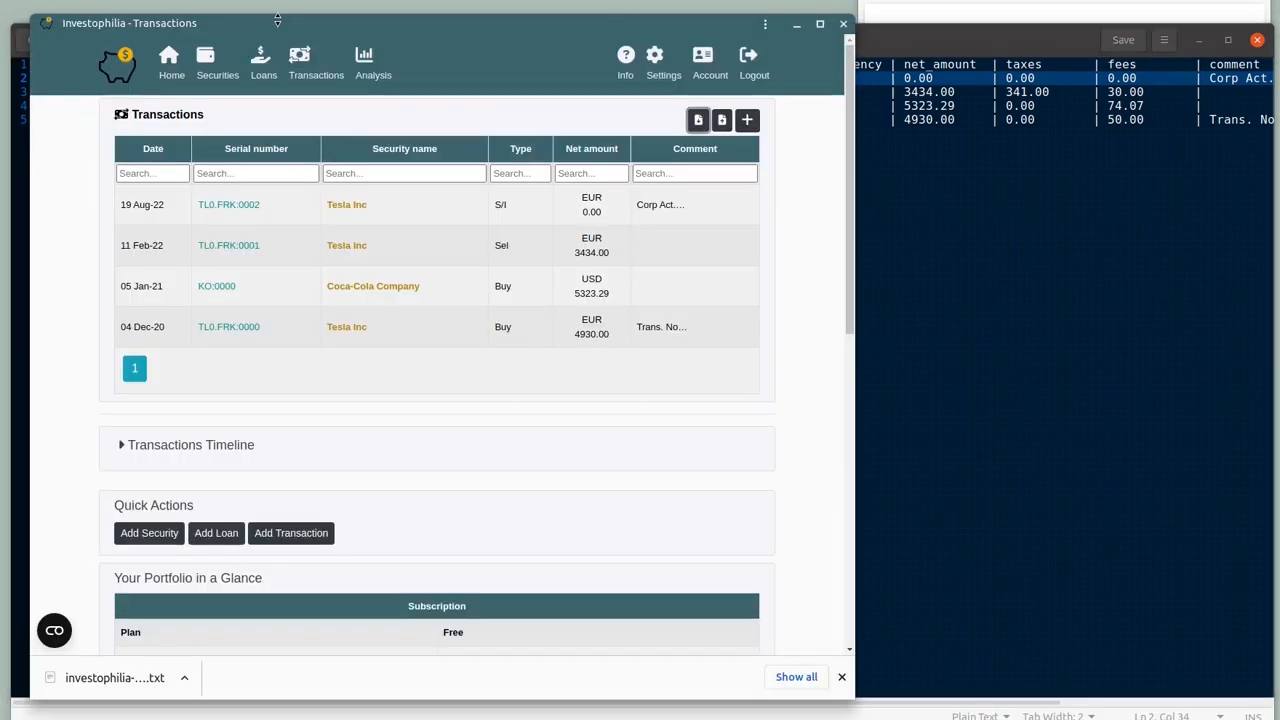
{"action": "left_click", "coordinate": [213, 65]}
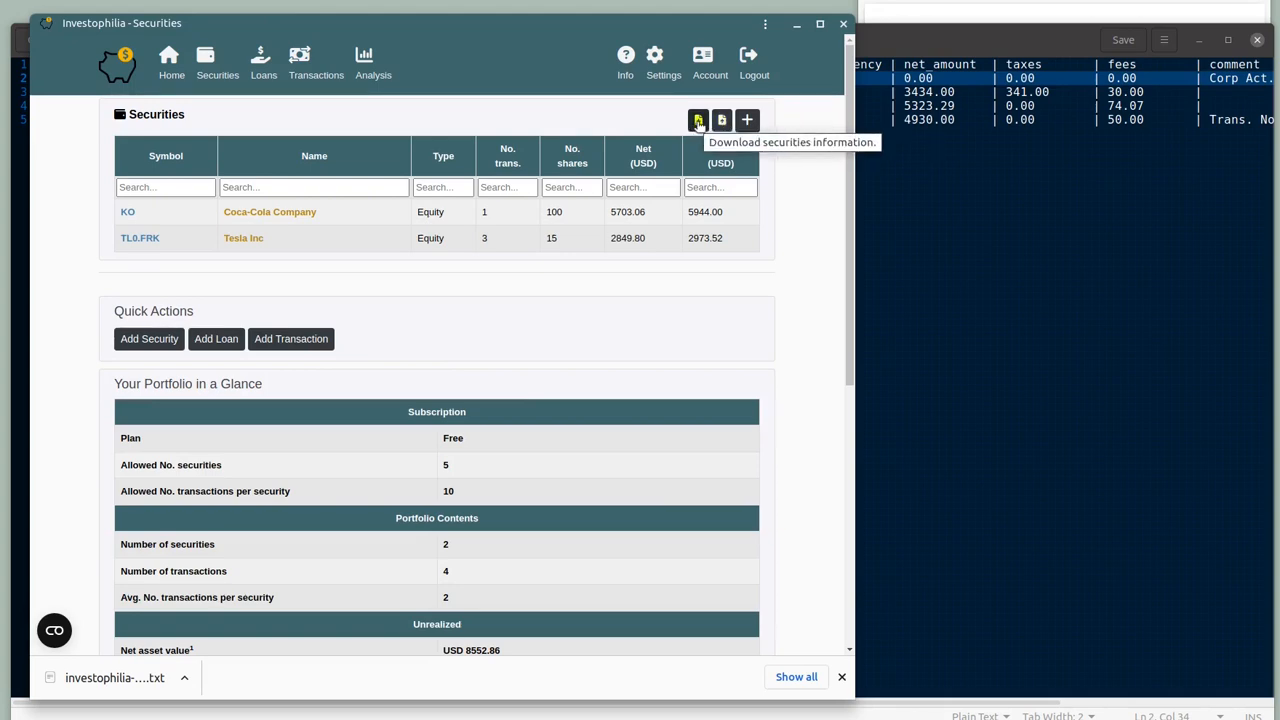
{"action": "left_click", "coordinate": [698, 121]}
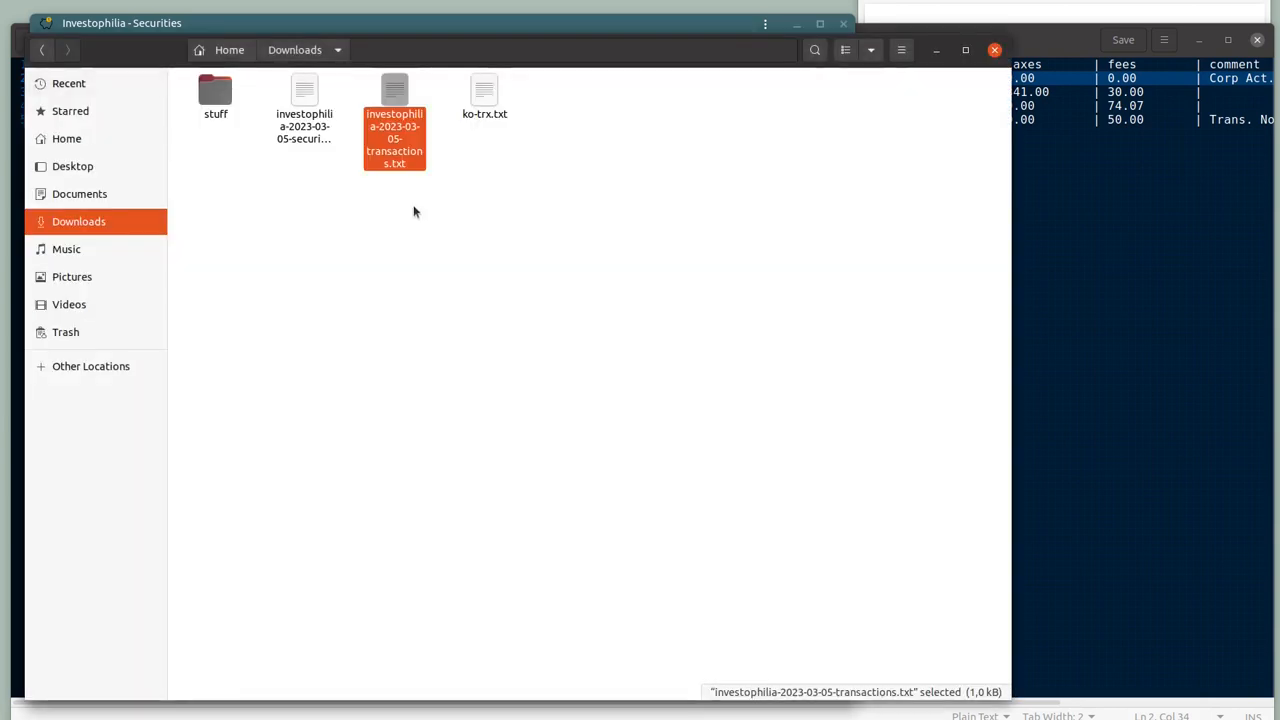
{"action": "left_click", "coordinate": [412, 212]}
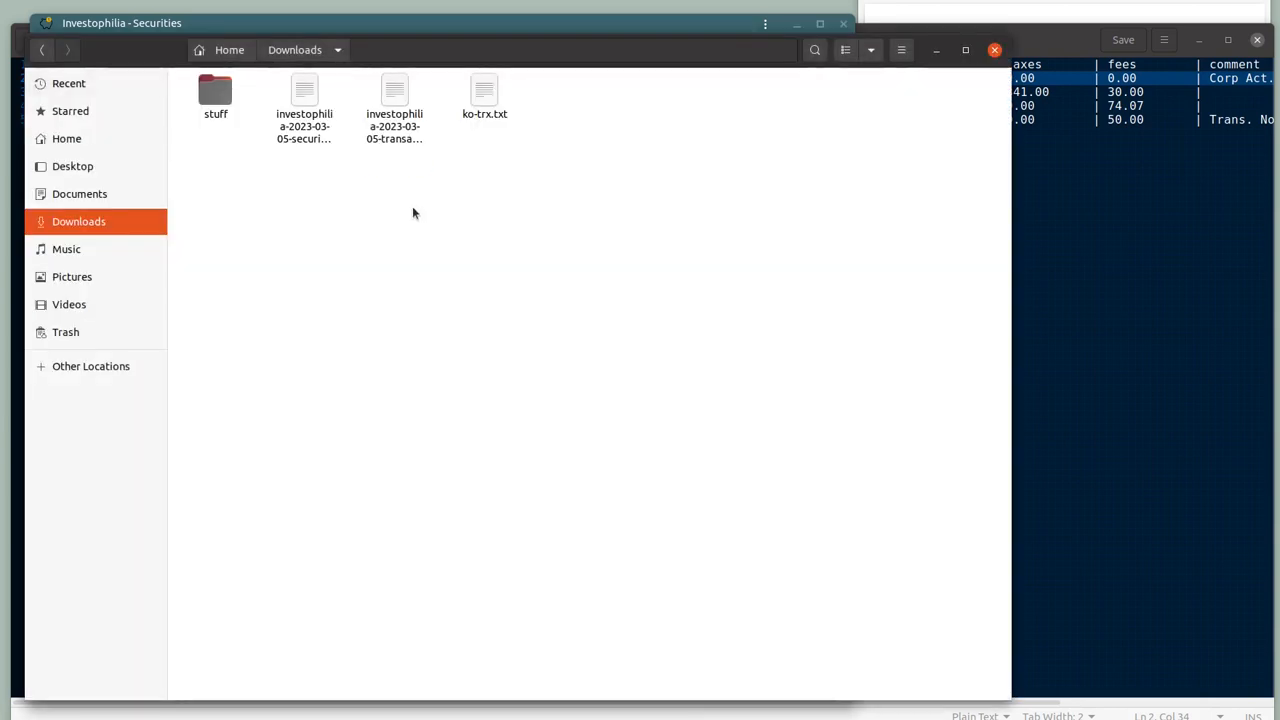
{"action": "left_click", "coordinate": [299, 130]}
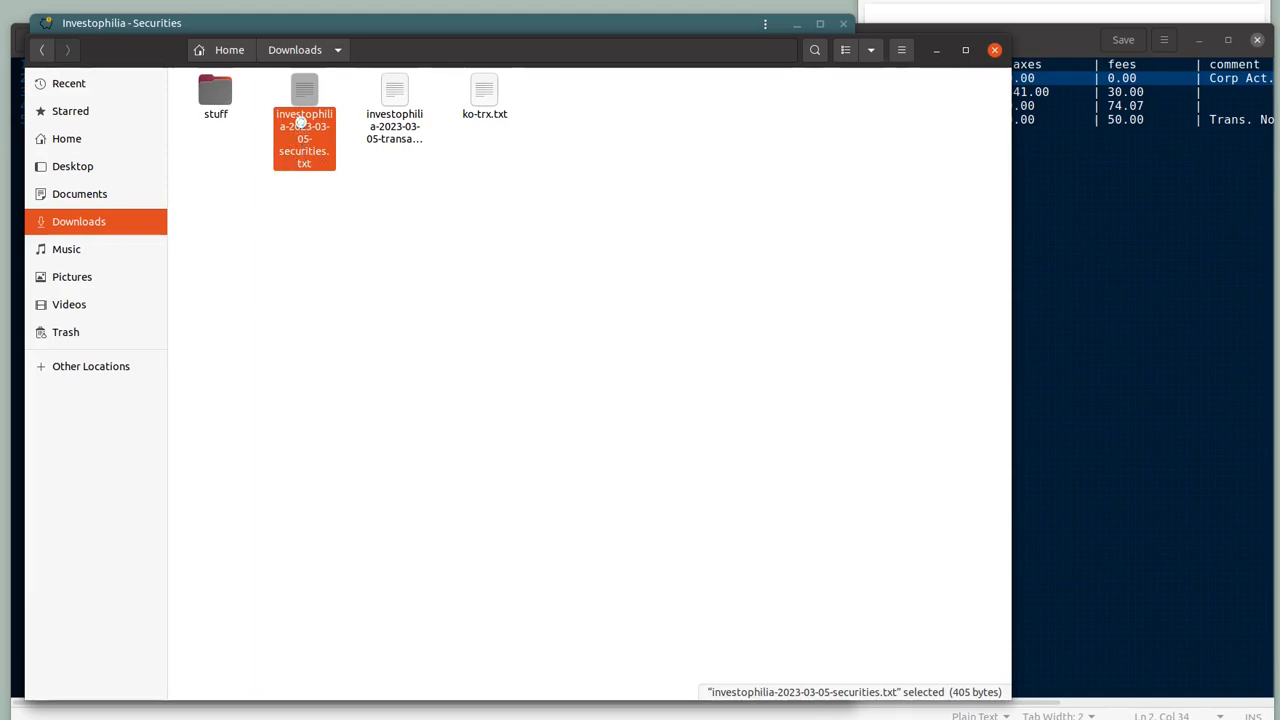
{"action": "double_click", "coordinate": [301, 121]}
- Examine the symbol column of the securities file, highlighting the Tesla Inc and Coca-Cola Company symbols
{"action": "left_click", "coordinate": [87, 118]}
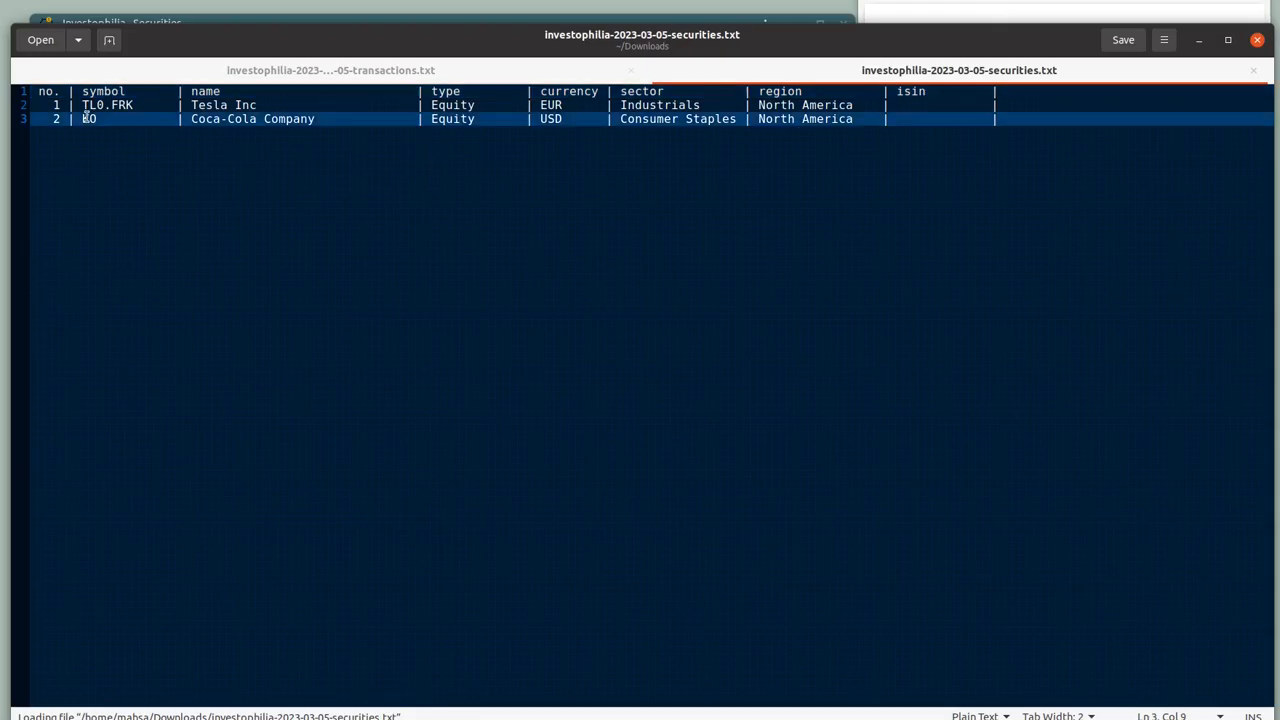
{"action": "key", "text": "Up"}
{"action": "key", "text": "shift+Right"}
{"action": "key", "text": "shift+Right"}
{"action": "key", "text": "shift+Right"}
{"action": "key", "text": "shift+Right"}
{"action": "key", "text": "shift+Right"}
{"action": "key", "text": "shift+Right"}
{"action": "key", "text": "shift+Right"}
{"action": "key", "text": "shift+Right"}
{"action": "key", "text": "shift+Right"}
{"action": "key", "text": "shift+Right"}
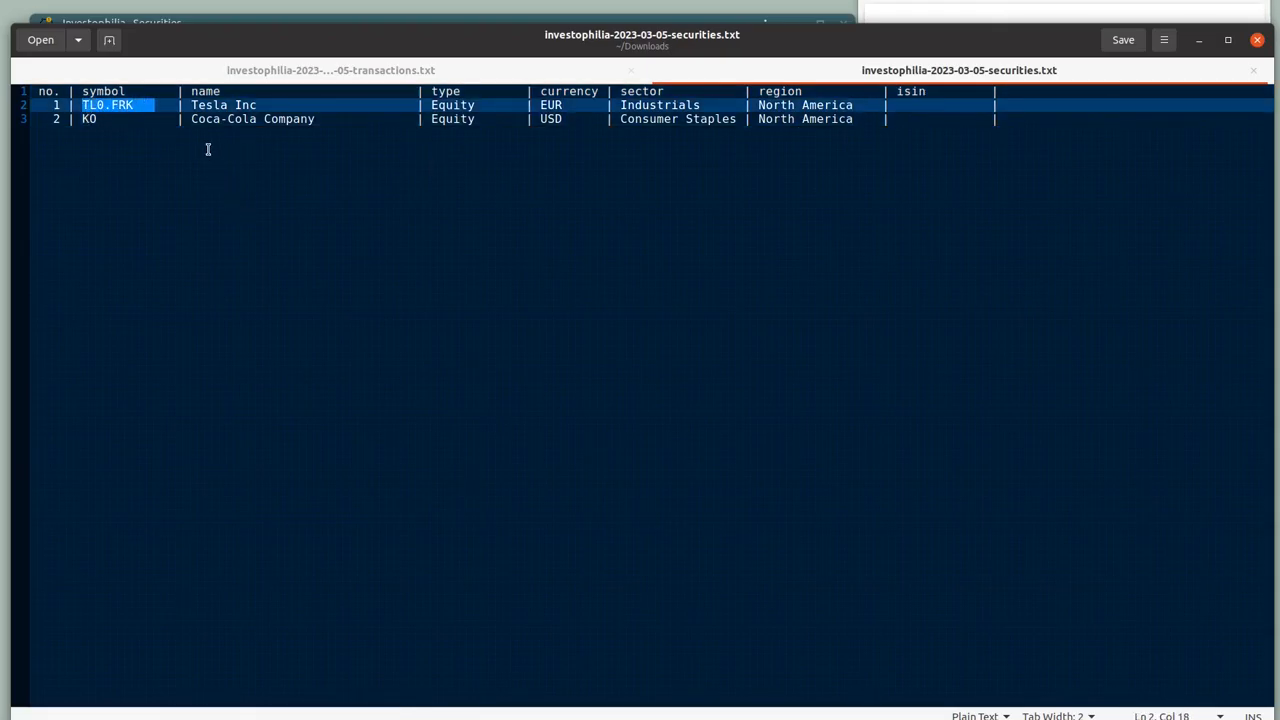
{"action": "key", "text": "Right"}
{"action": "key", "text": "Right"}
{"action": "key", "text": "Right"}
{"action": "key", "text": "Right"}
{"action": "key", "text": "Right"}
{"action": "key", "text": "Right"}
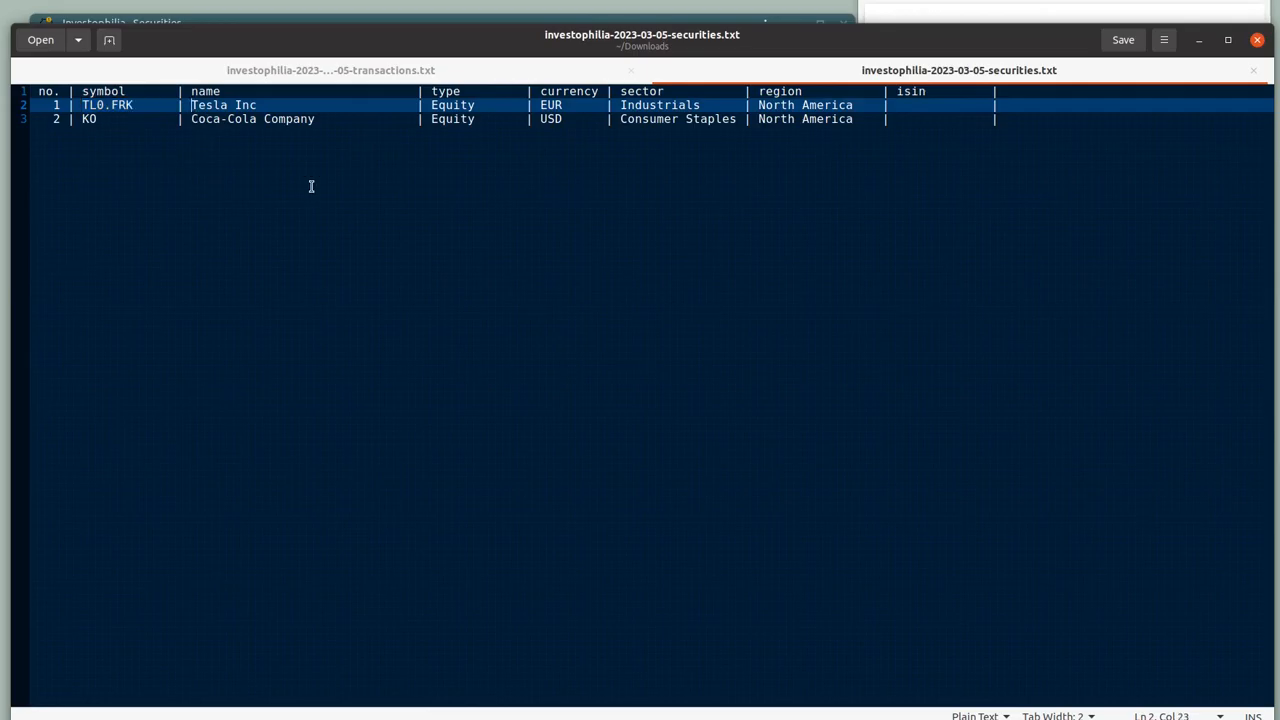
{"action": "left_click", "coordinate": [83, 105]}
{"action": "key", "text": "shift+Right"}
{"action": "key", "text": "shift+Right"}
{"action": "key", "text": "shift+Right"}
{"action": "key", "text": "shift+Right"}
{"action": "key", "text": "shift+Right"}
{"action": "left_click", "coordinate": [86, 119]}
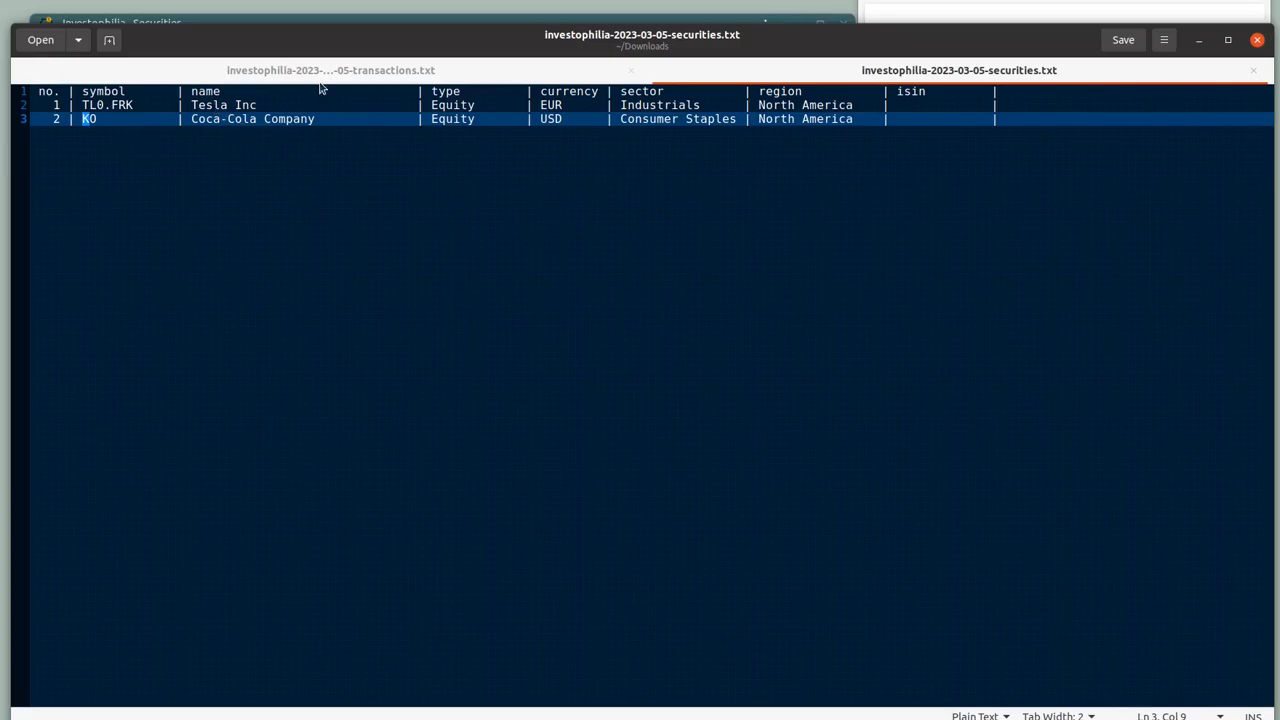
- Return to the transactions file and highlight the security symbol in its first transaction row
{"action": "left_click", "coordinate": [357, 76]}
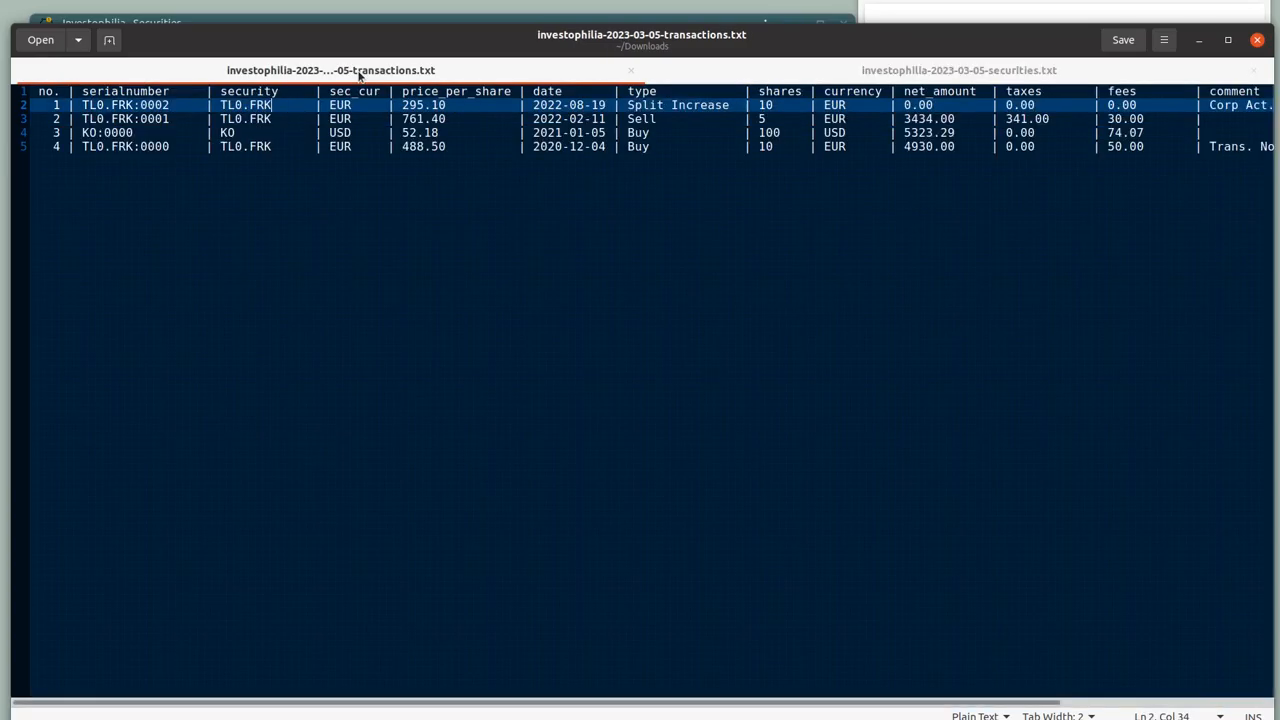
{"action": "left_click", "coordinate": [248, 118]}
{"action": "key", "text": "Up"}
{"action": "key", "text": "shift+Right"}
{"action": "key", "text": "shift+Right"}
{"action": "key", "text": "shift+Right"}
{"action": "key", "text": "shift+Right"}
{"action": "key", "text": "shift+Right"}
- Examine the sec_cur column heading and its first entry in the transactions file
{"action": "left_click", "coordinate": [331, 104]}
{"action": "key", "text": "Up"}
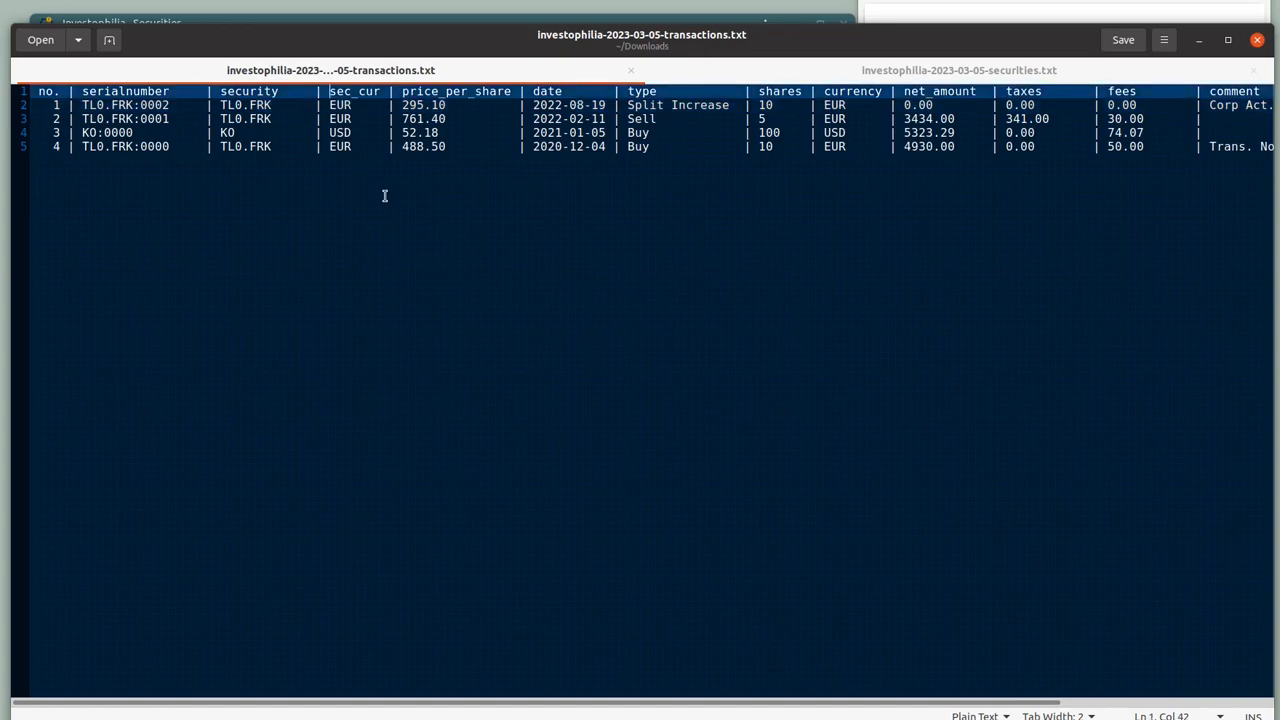
{"action": "key", "text": "shift+Right"}
{"action": "key", "text": "shift+Right"}
{"action": "key", "text": "shift+Right"}
{"action": "key", "text": "shift+Right"}
{"action": "key", "text": "shift+Right"}
{"action": "key", "text": "shift+Down"}
{"action": "key", "text": "Left"}
{"action": "key", "text": "Down"}
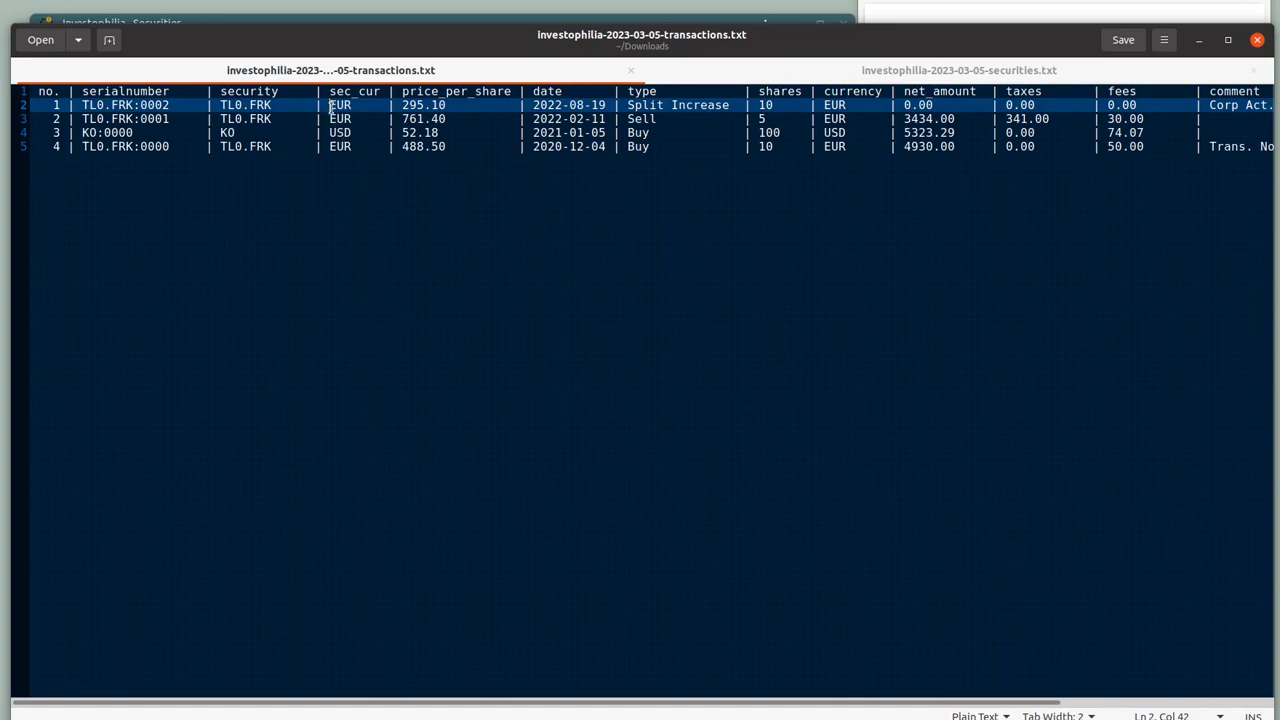
- Examine the price_per_share and date entries of the first transaction, highlighting the full date
{"action": "left_click", "coordinate": [405, 106]}
{"action": "left_click", "coordinate": [537, 107]}
{"action": "key", "text": "shift+Right"}
{"action": "key", "text": "shift+Right"}
{"action": "key", "text": "shift+Right"}
{"action": "key", "text": "shift+Right"}
{"action": "key", "text": "shift+Right"}
{"action": "key", "text": "shift+Right"}
{"action": "key", "text": "shift+Right"}
{"action": "key", "text": "shift+Right"}
{"action": "key", "text": "shift+Right"}
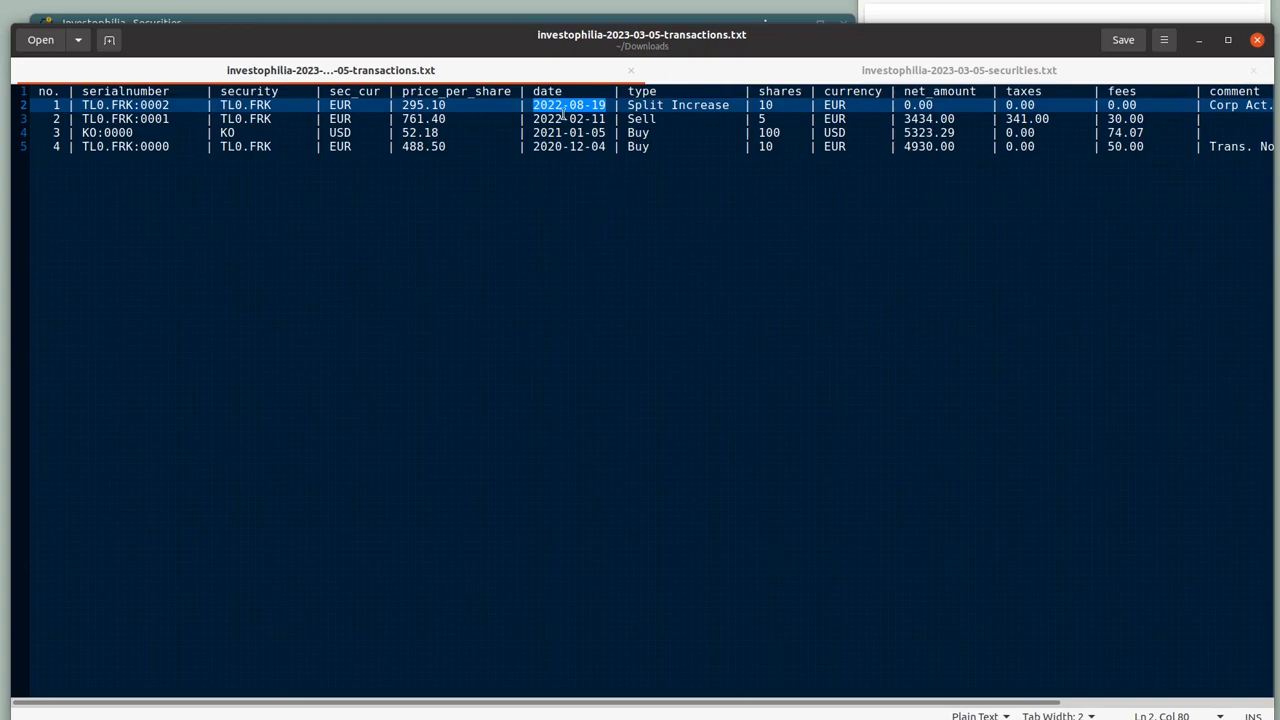
- Examine the type column of the transactions, highlighting Split Increase and comparing it with the Buy entry
{"action": "left_click", "coordinate": [626, 106]}
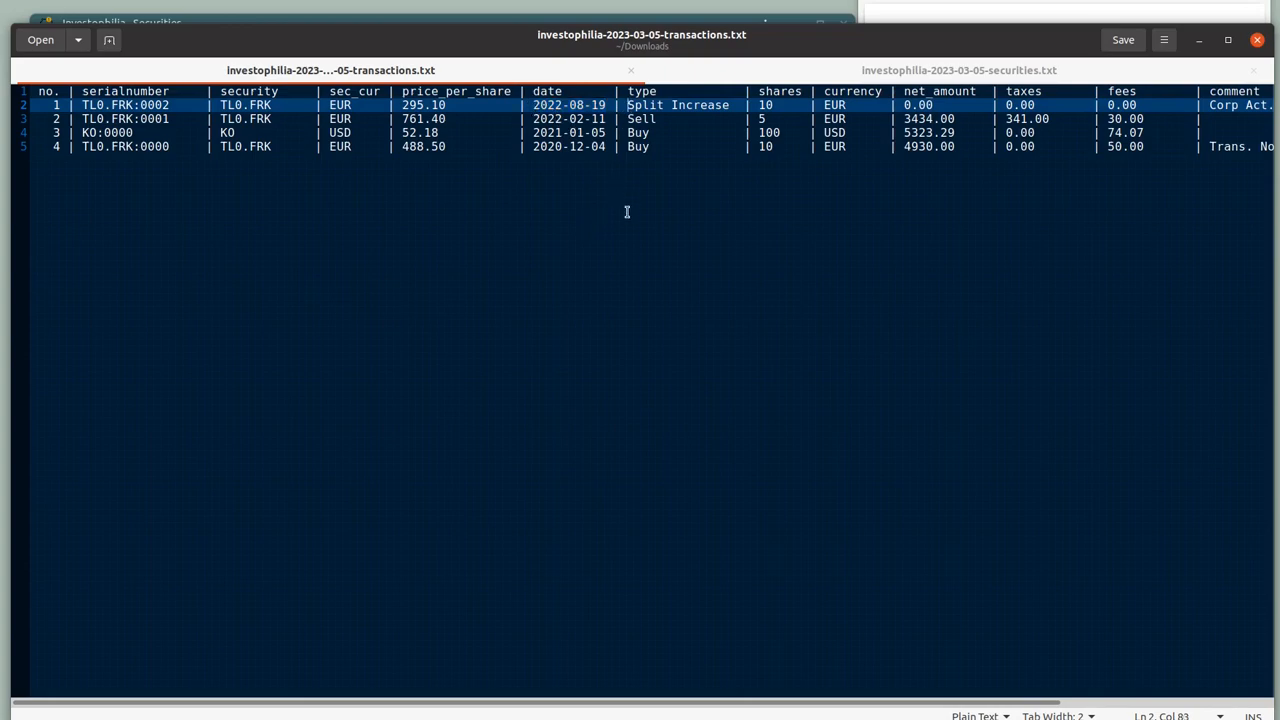
{"action": "key", "text": "shift+Right"}
{"action": "key", "text": "shift+Right"}
{"action": "key", "text": "shift+Right"}
{"action": "key", "text": "shift+Right"}
{"action": "key", "text": "shift+Right"}
{"action": "key", "text": "shift+Right"}
{"action": "key", "text": "shift+Right"}
{"action": "key", "text": "shift+Right"}
{"action": "key", "text": "shift+Right"}
{"action": "key", "text": "shift+Right"}
{"action": "key", "text": "shift+Right"}
{"action": "key", "text": "shift+Right"}
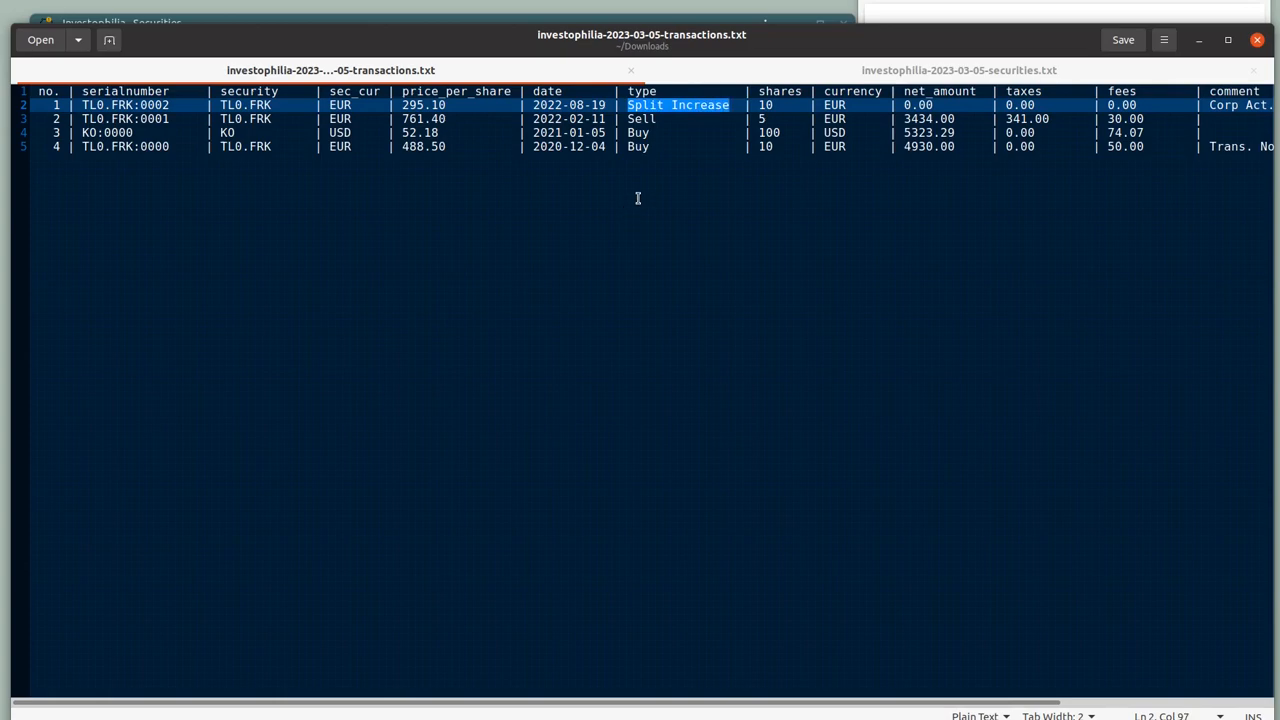
{"action": "left_click", "coordinate": [650, 133]}
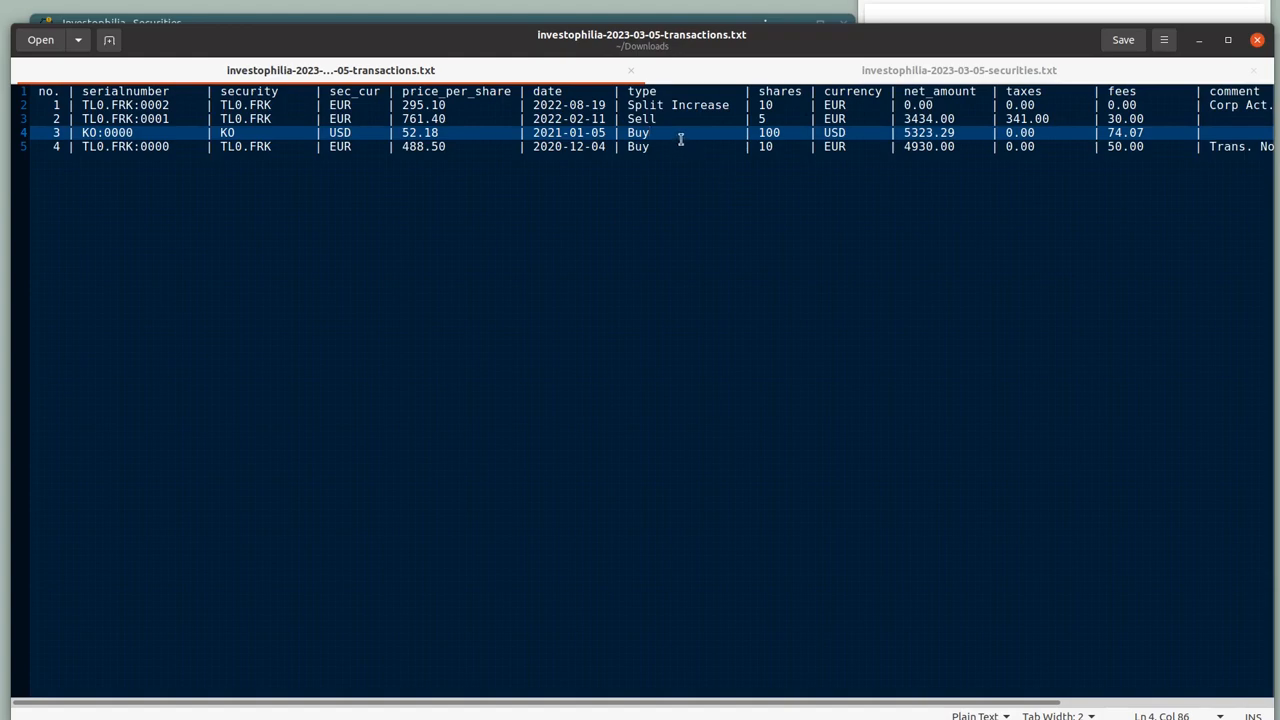
- Examine the shares, currency and net_amount entries of the first transaction, comparing currency with sec_cur
{"action": "left_click", "coordinate": [759, 105]}
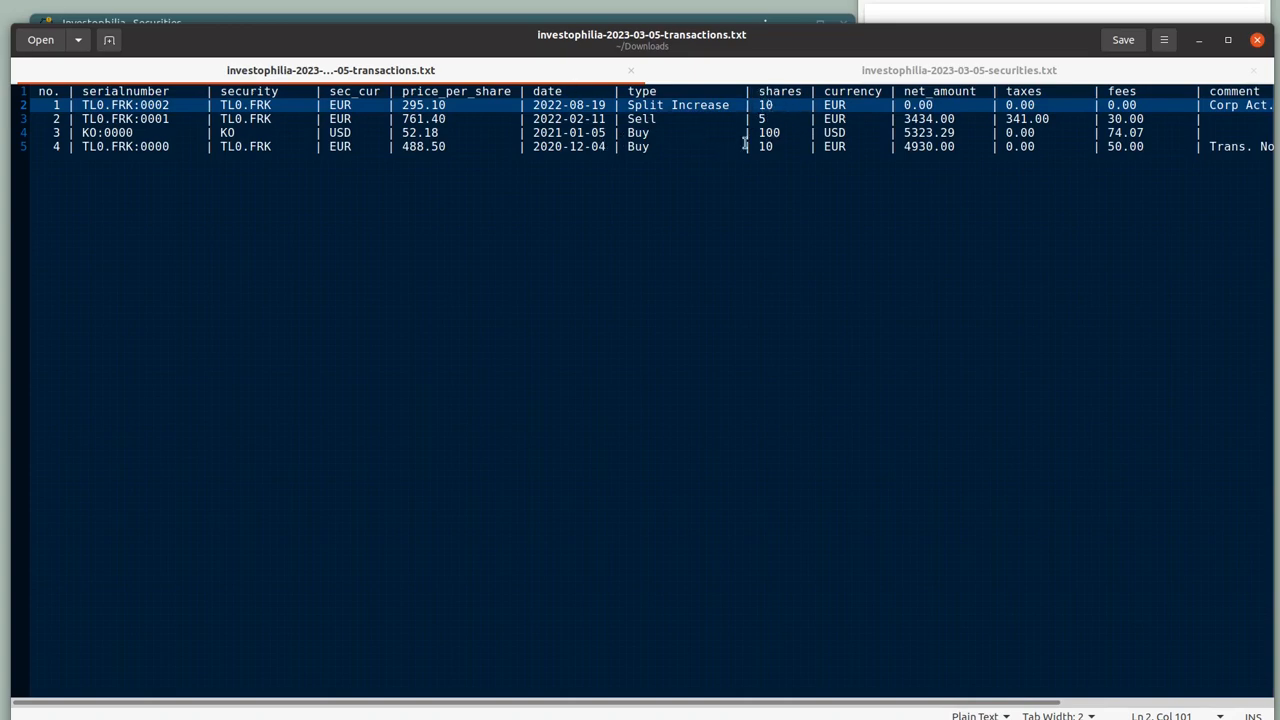
{"action": "left_click", "coordinate": [825, 104]}
{"action": "key", "text": "shift+Right"}
{"action": "key", "text": "shift+Right"}
{"action": "left_click", "coordinate": [332, 104]}
{"action": "left_click", "coordinate": [848, 107]}
{"action": "left_click", "coordinate": [912, 105]}
- Examine the taxes, fees and comment columns at the far end of the transaction rows
{"action": "left_click_drag", "start_coordinate": [557, 703], "coordinate": [721, 698]}
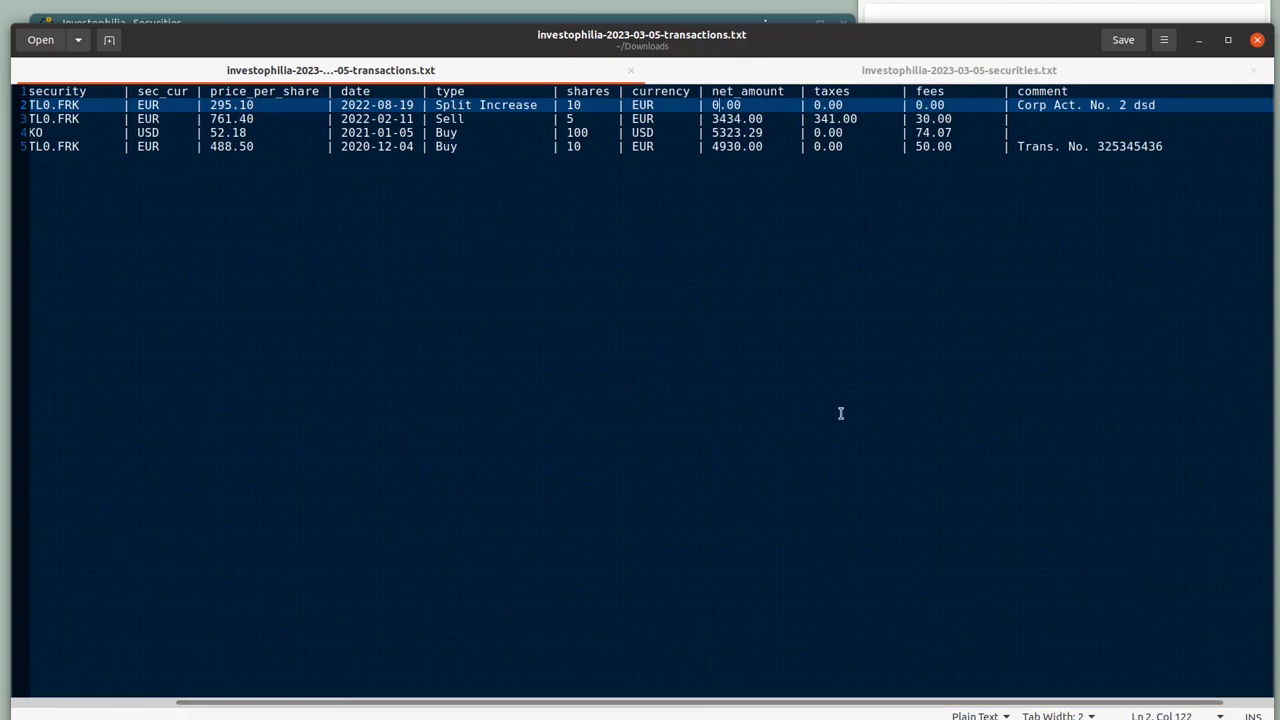
{"action": "left_click", "coordinate": [771, 106]}
{"action": "key", "text": "Down"}
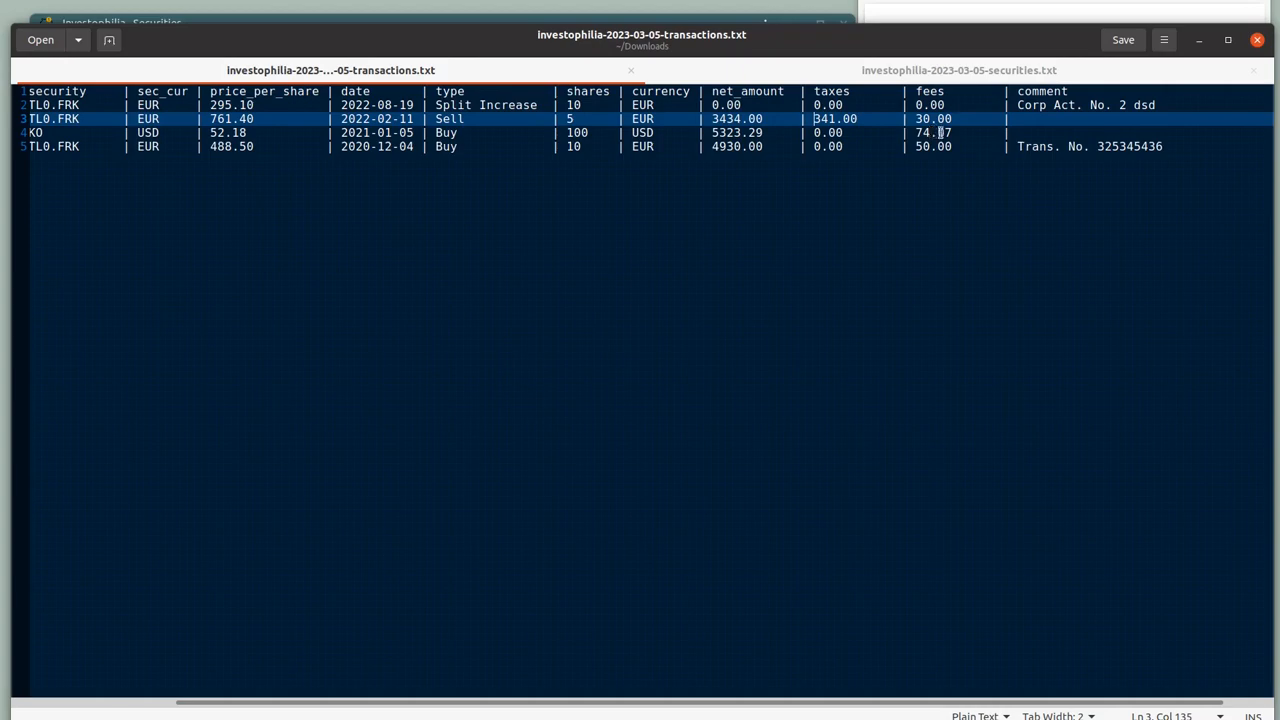
{"action": "left_click", "coordinate": [1020, 106]}
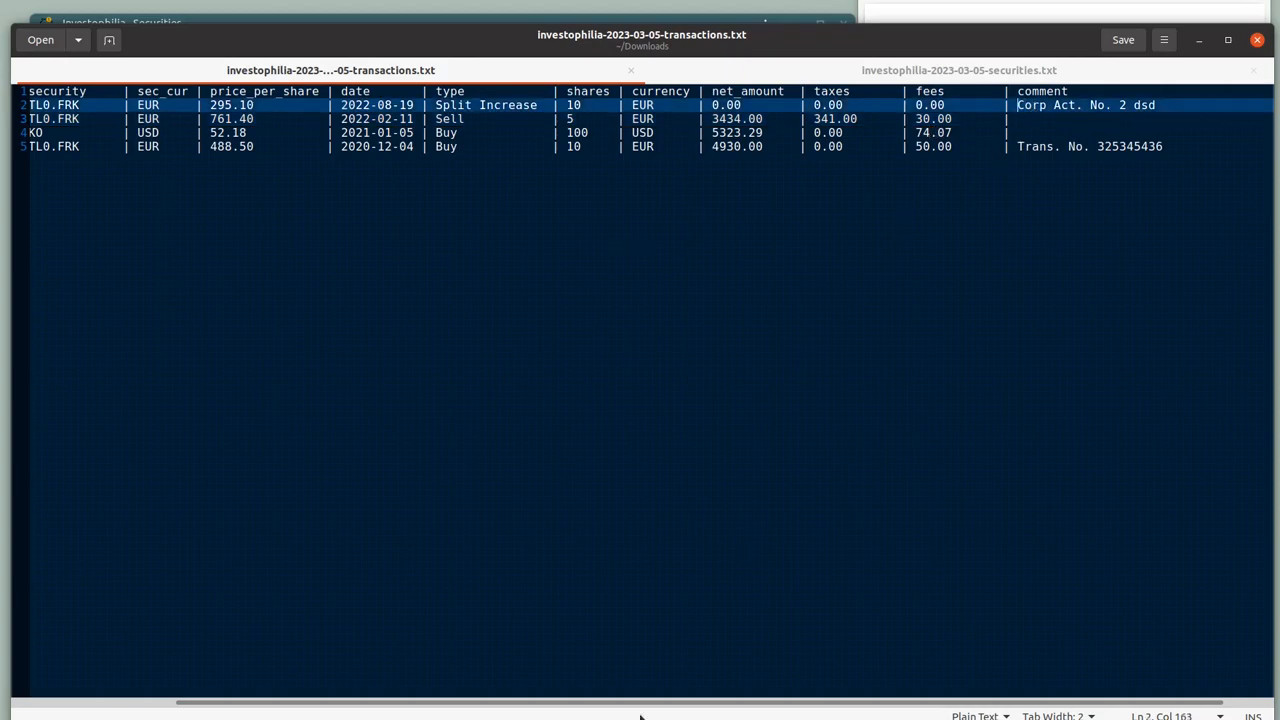
{"action": "left_click_drag", "start_coordinate": [600, 707], "coordinate": [409, 697]}
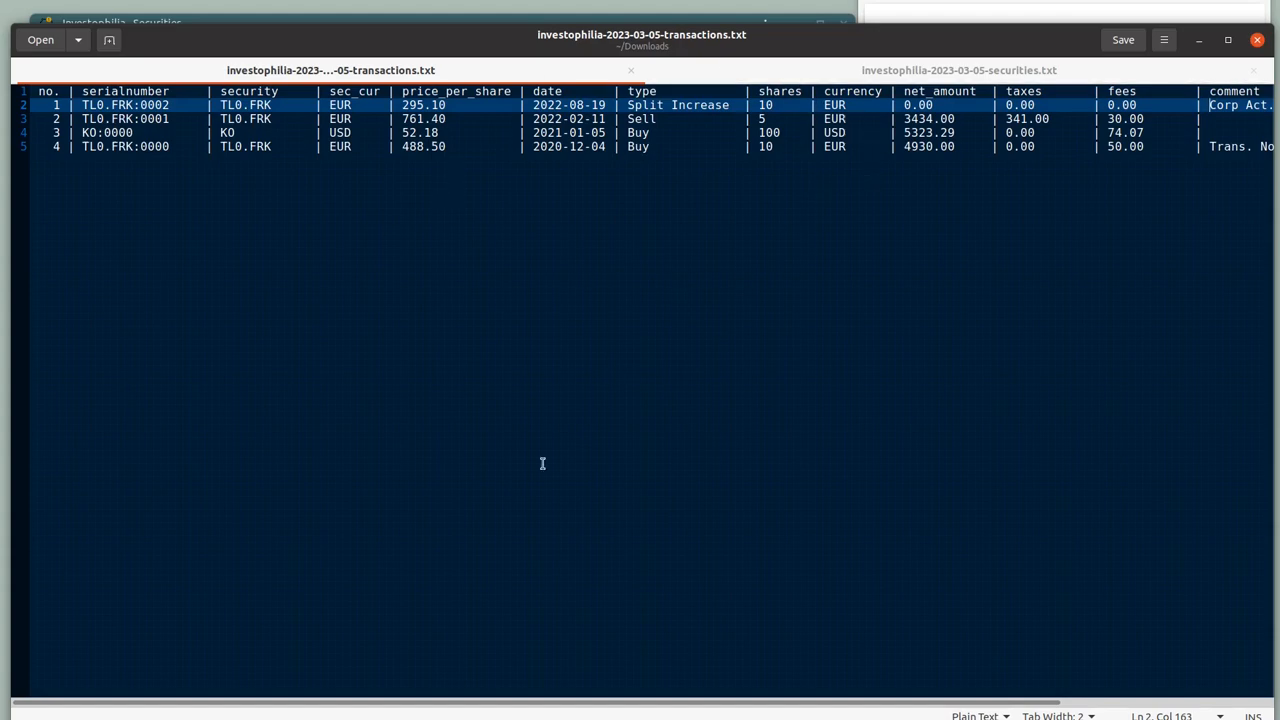
{"action": "left_click_drag", "start_coordinate": [377, 703], "coordinate": [531, 703]}
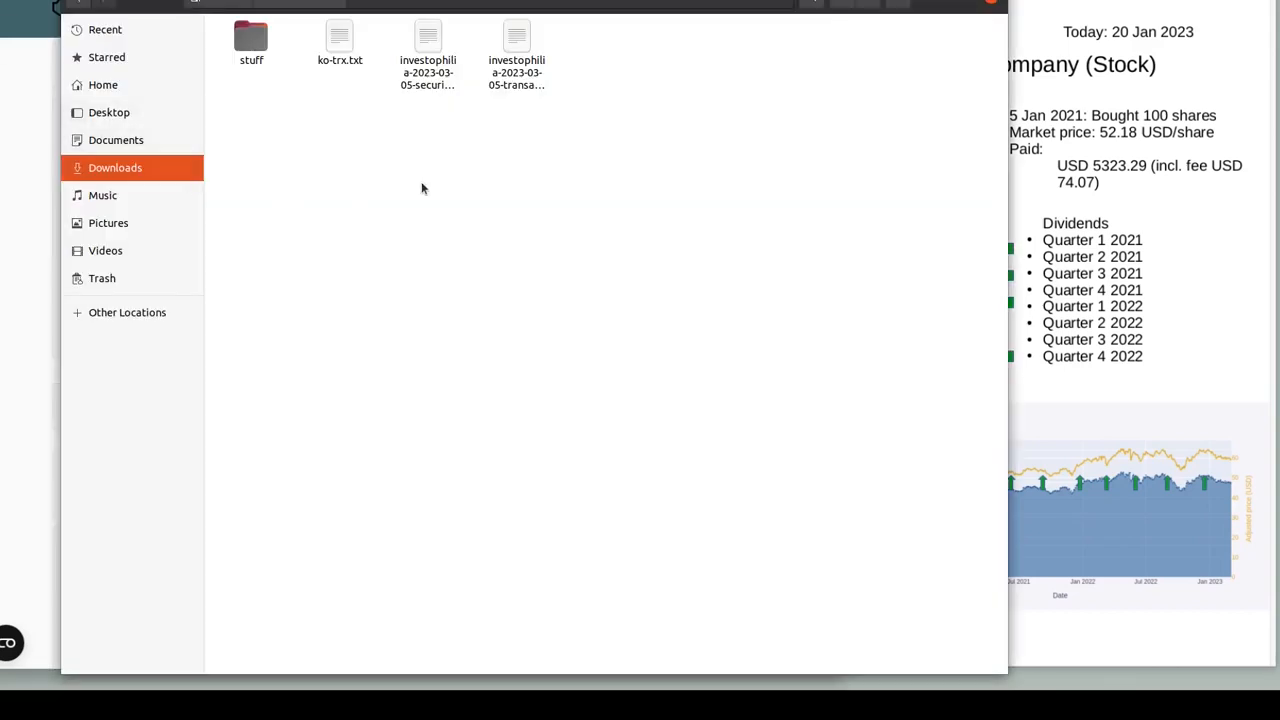
- Open ko-trx.txt from the Downloads folder in the text editor and put the file manager window away
{"action": "double_click", "coordinate": [340, 44]}
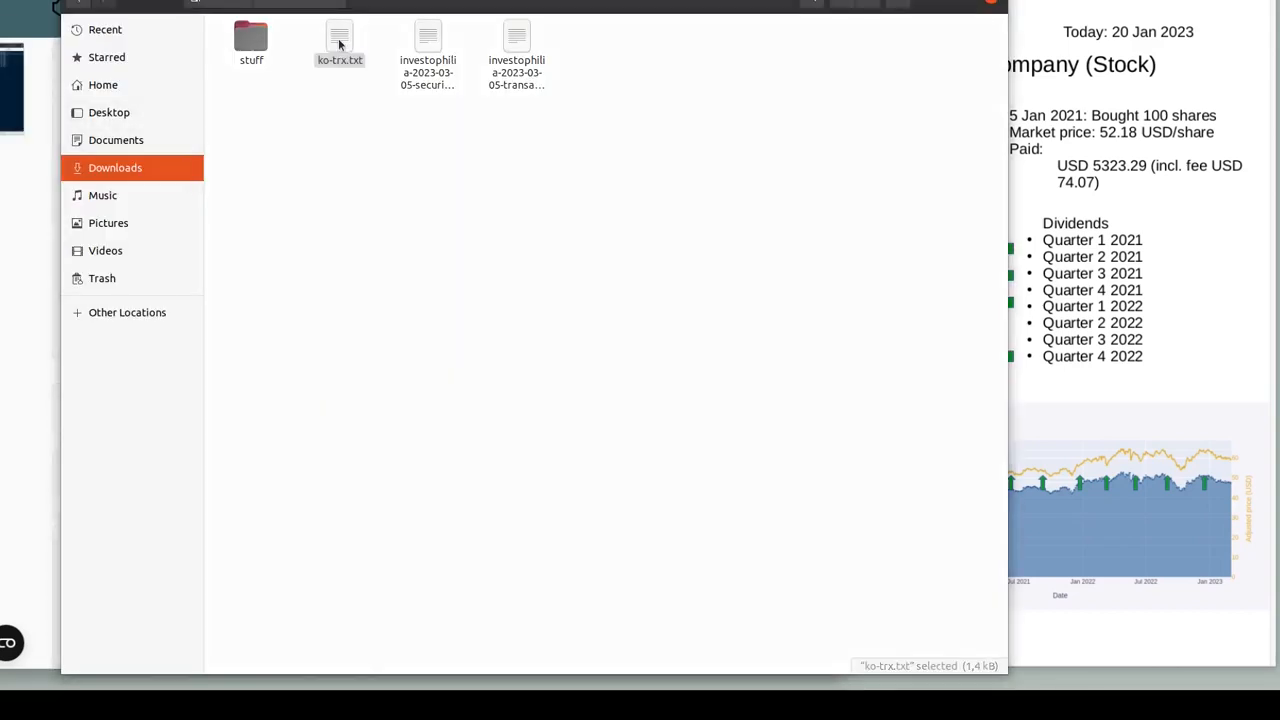
{"action": "left_click", "coordinate": [934, 3]}
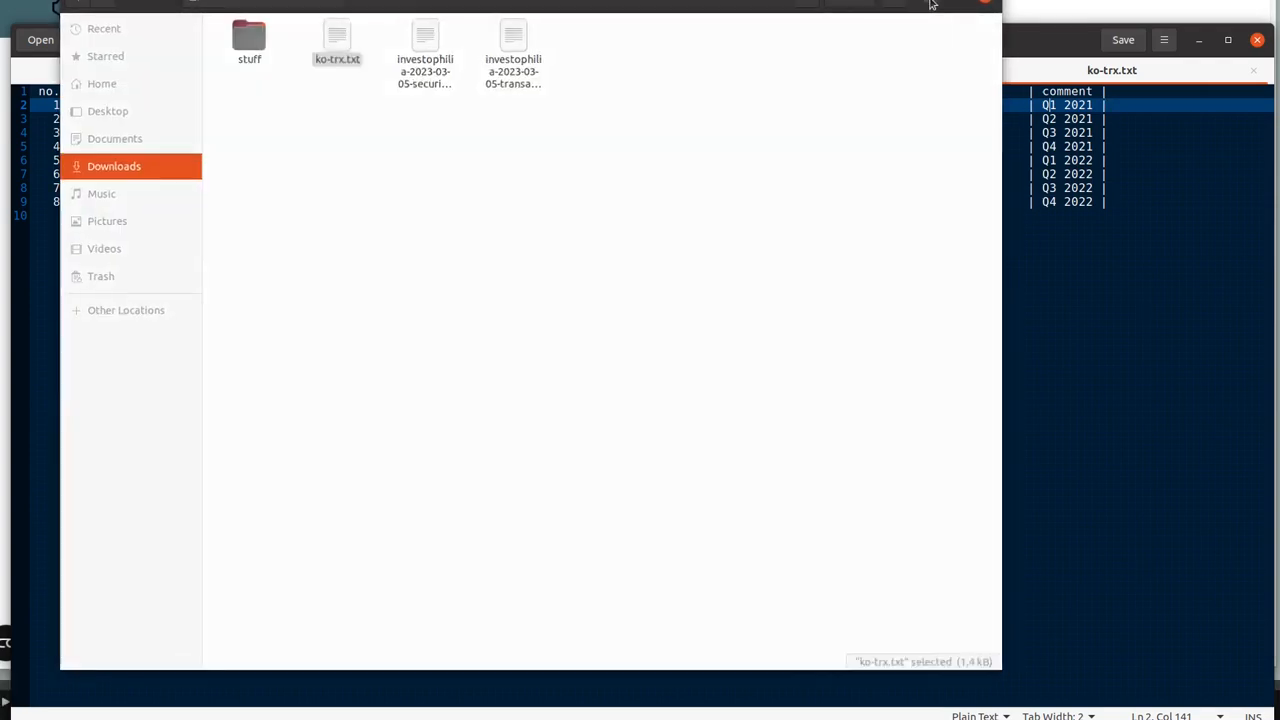
- Examine the serialnumber column in ko-trx.txt, highlighting the blank entry of the first record
{"action": "left_click_drag", "start_coordinate": [990, 40], "coordinate": [973, 0]}
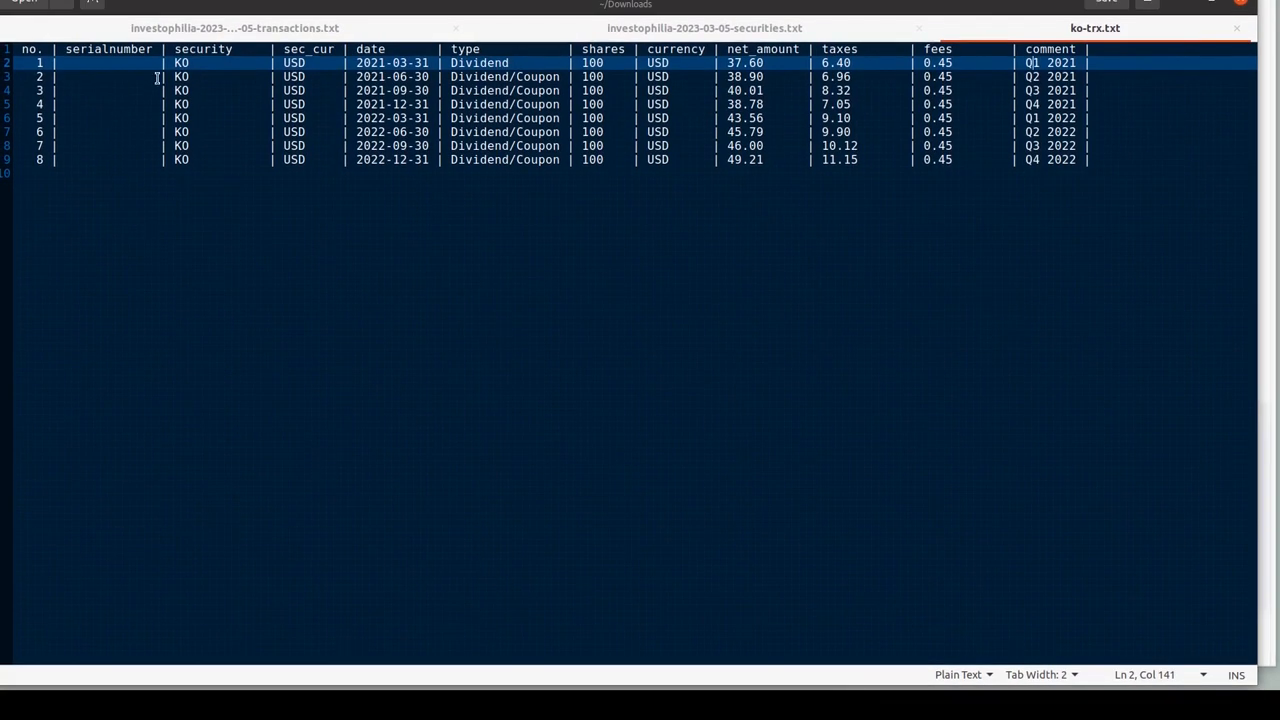
{"action": "left_click", "coordinate": [108, 62]}
{"action": "key", "text": "Left"}
{"action": "key", "text": "Left"}
{"action": "key", "text": "shift+Right"}
{"action": "key", "text": "shift+Right"}
{"action": "key", "text": "shift+Right"}
{"action": "key", "text": "shift+Right"}
{"action": "key", "text": "shift+Right"}
{"action": "key", "text": "shift+Right"}
{"action": "key", "text": "shift+Right"}
{"action": "key", "text": "shift+Right"}
{"action": "key", "text": "shift+Right"}
{"action": "key", "text": "shift+Right"}
{"action": "key", "text": "shift+Right"}
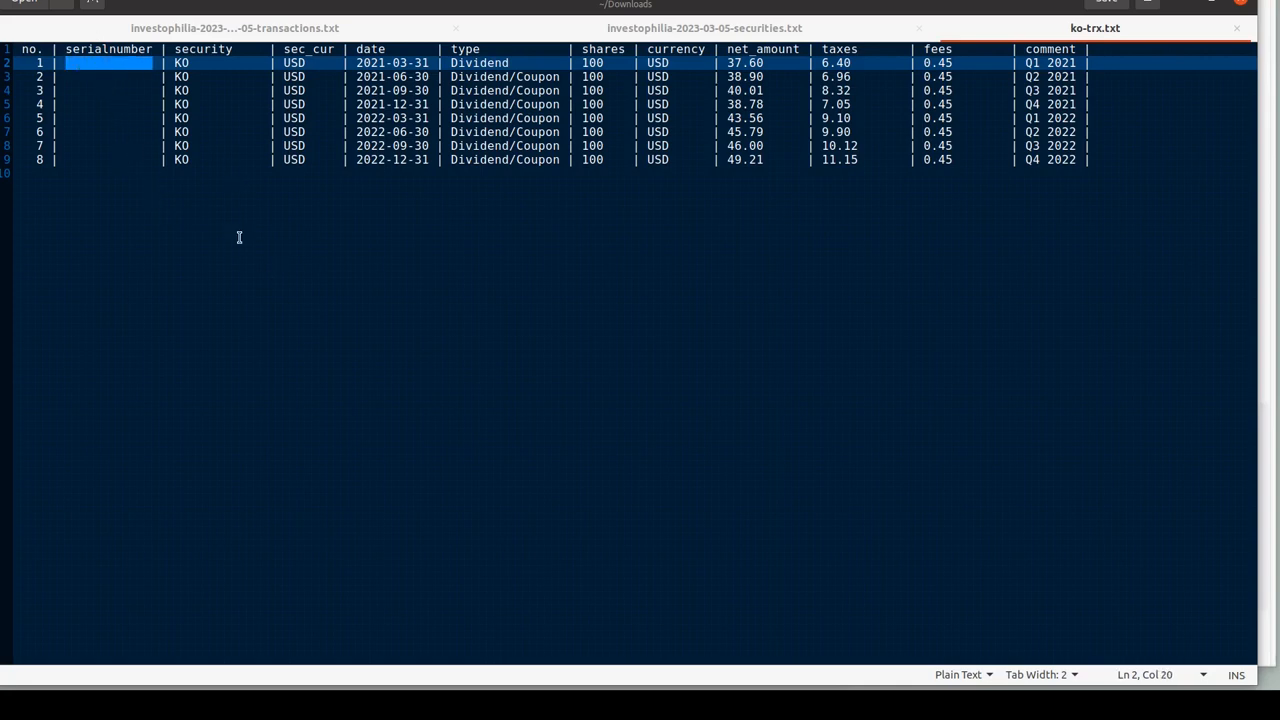
- Highlight the KO security entry of the first record and look at its sec_cur entry
{"action": "left_click", "coordinate": [183, 62]}
{"action": "key", "text": "shift+Right"}
{"action": "key", "text": "shift+Right"}
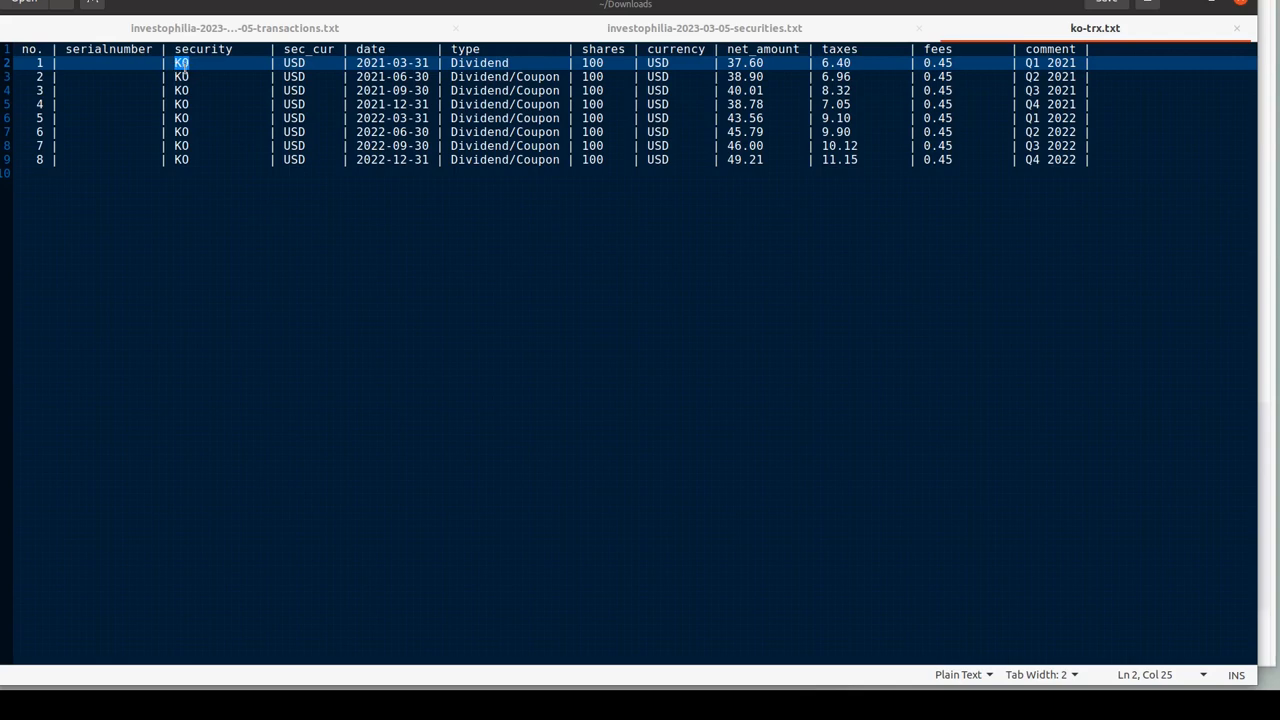
{"action": "left_click", "coordinate": [285, 63]}
{"action": "key", "text": "Left"}
{"action": "key", "text": "Left"}
- Highlight the Dividend entry in the type column of the first record
{"action": "left_click", "coordinate": [450, 63]}
{"action": "key", "text": "shift+Right"}
{"action": "key", "text": "shift+Right"}
{"action": "key", "text": "shift+Right"}
{"action": "key", "text": "shift+Right"}
{"action": "key", "text": "shift+Right"}
{"action": "key", "text": "shift+Right"}
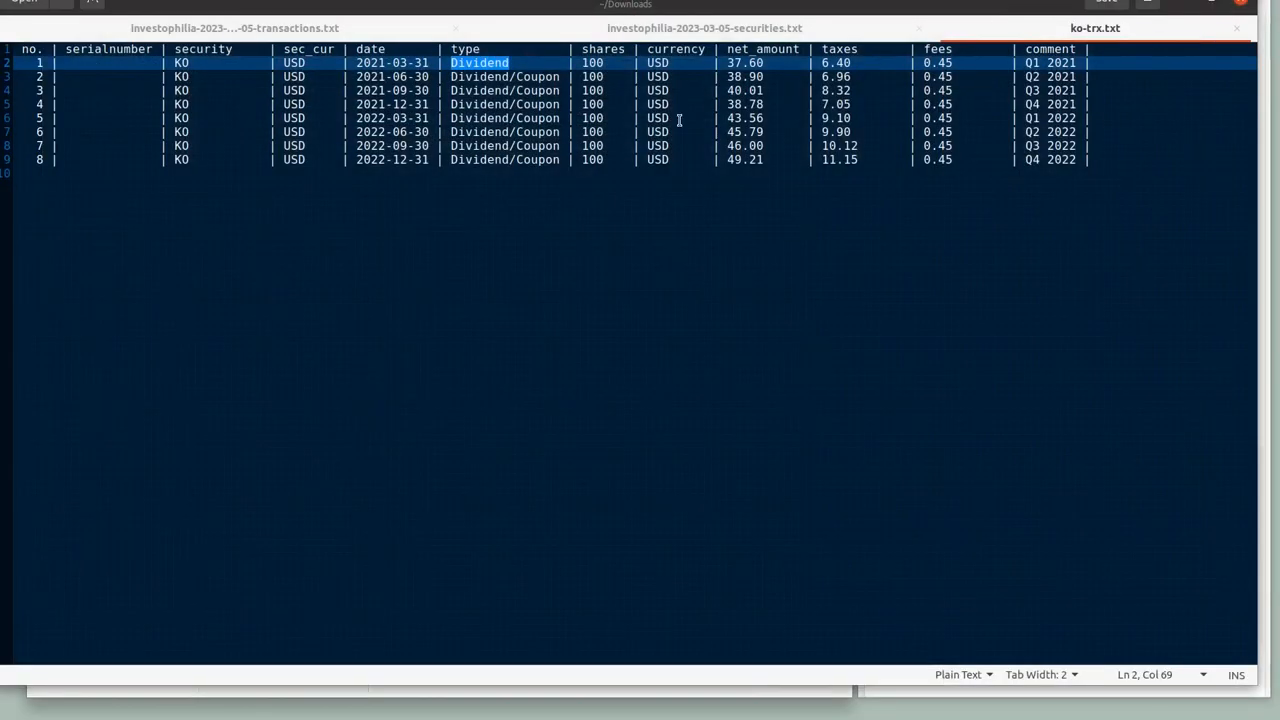
- Check the available transaction types in Investophilia's new transaction form, cancel the form and return to ko-trx.txt
{"action": "key", "text": "alt+Tab"}
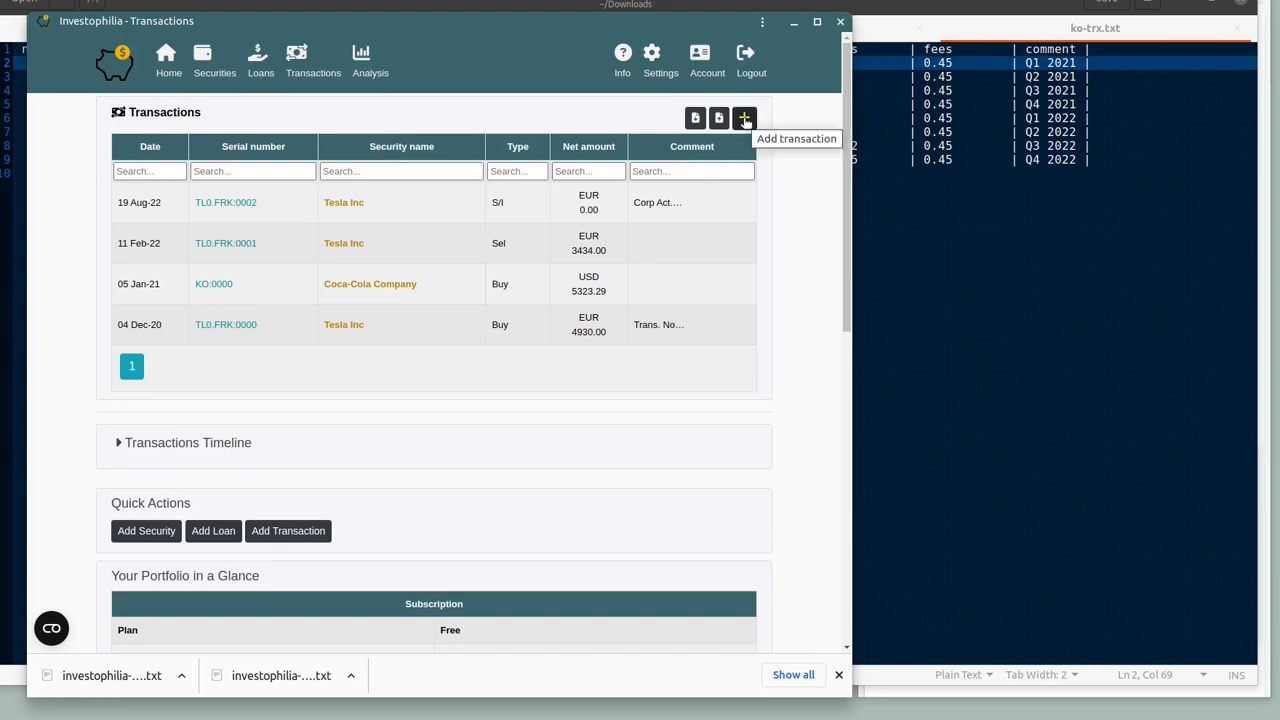
{"action": "left_click", "coordinate": [744, 118]}
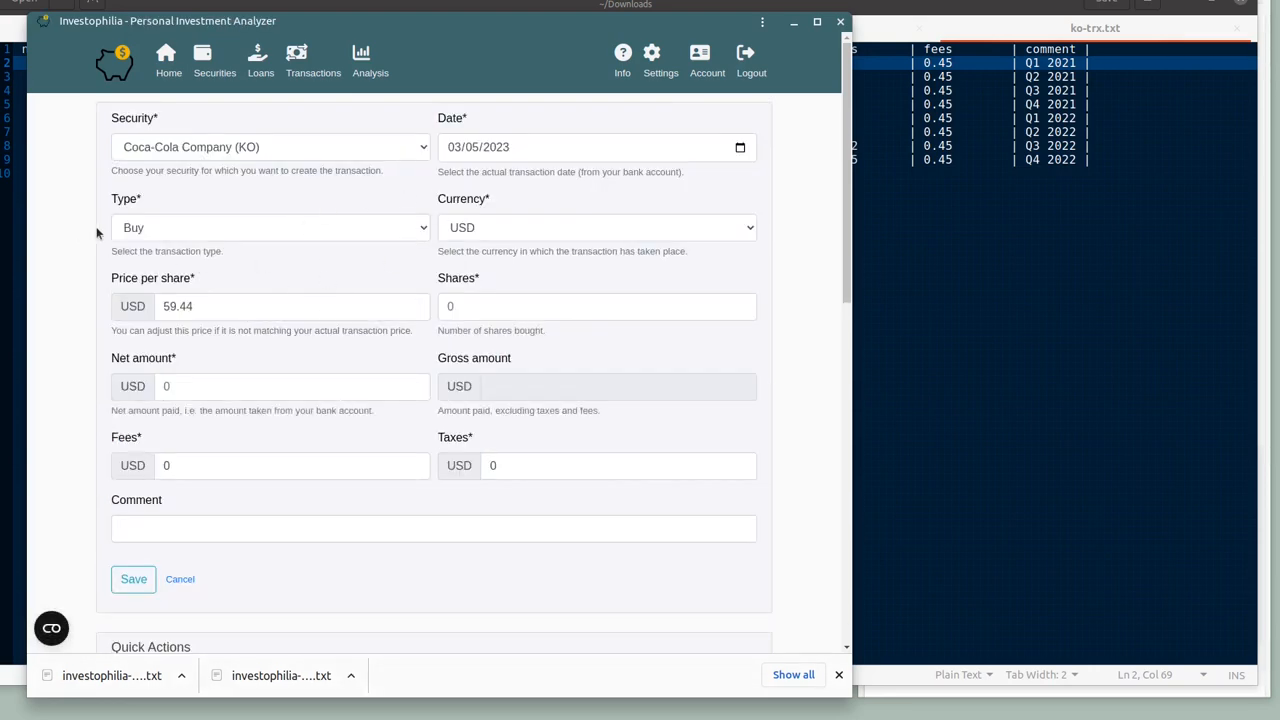
{"action": "left_click", "coordinate": [403, 228]}
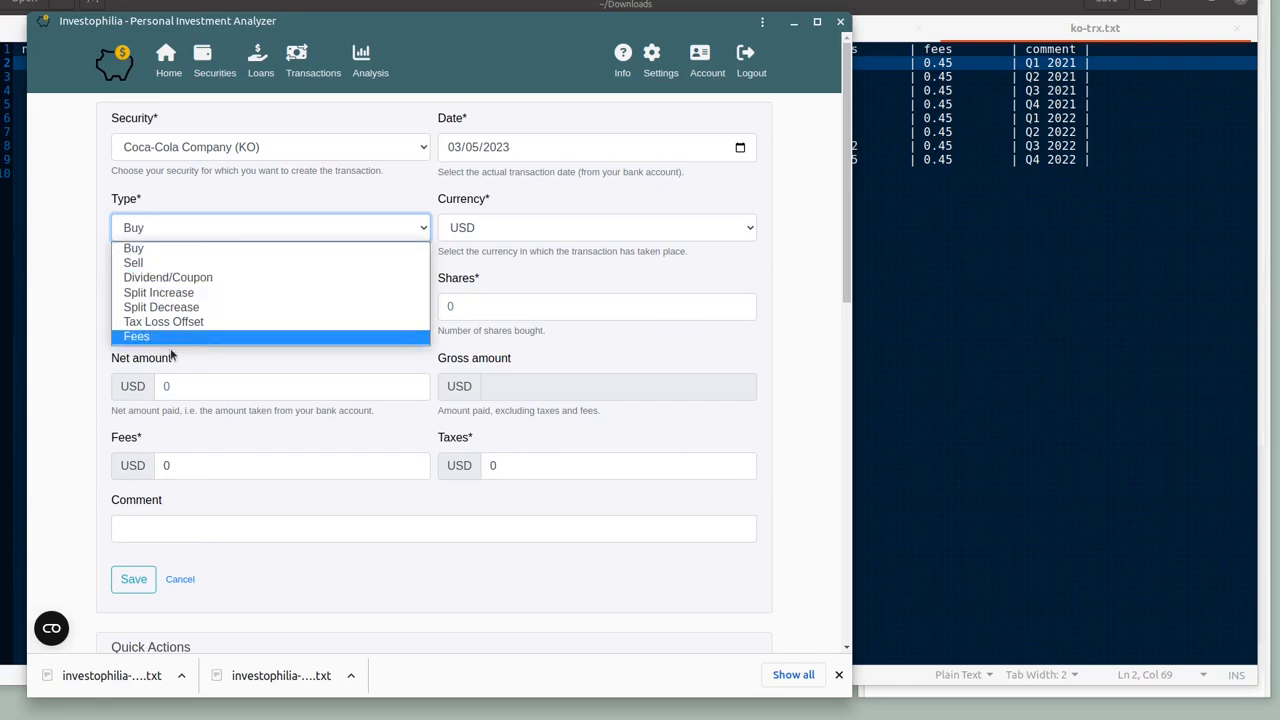
{"action": "left_click", "coordinate": [59, 357]}
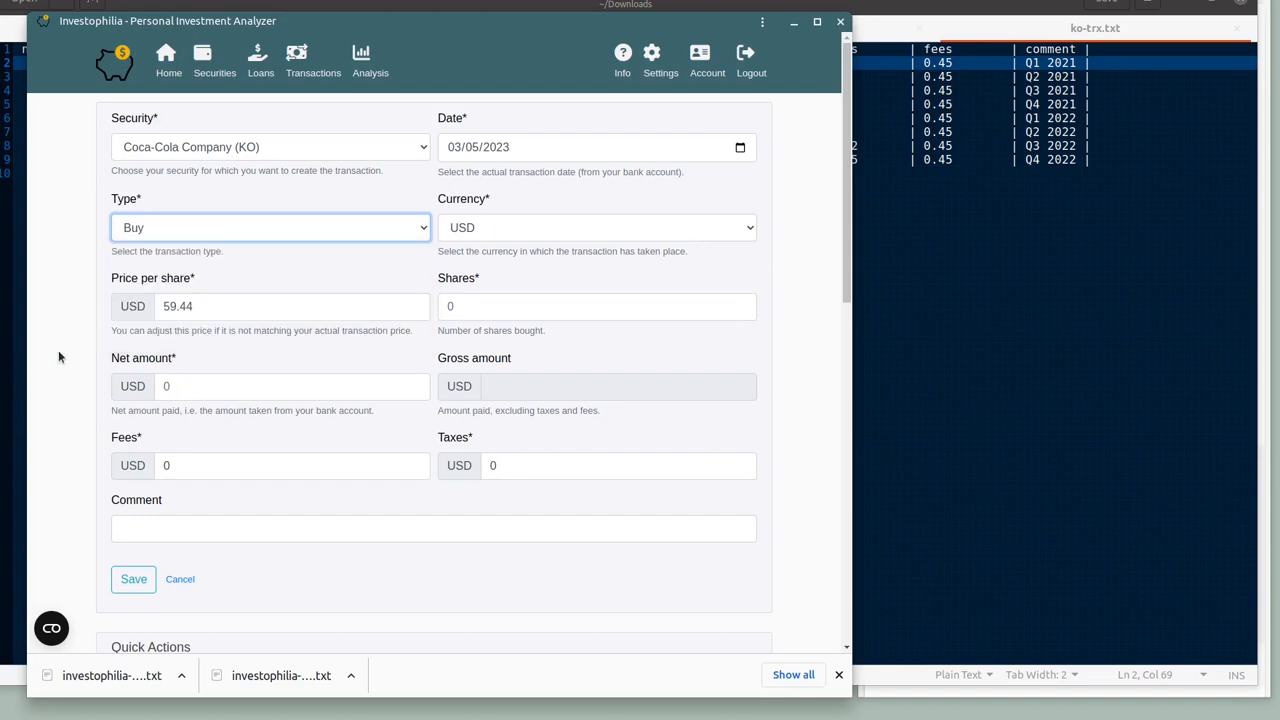
{"action": "left_click", "coordinate": [179, 579]}
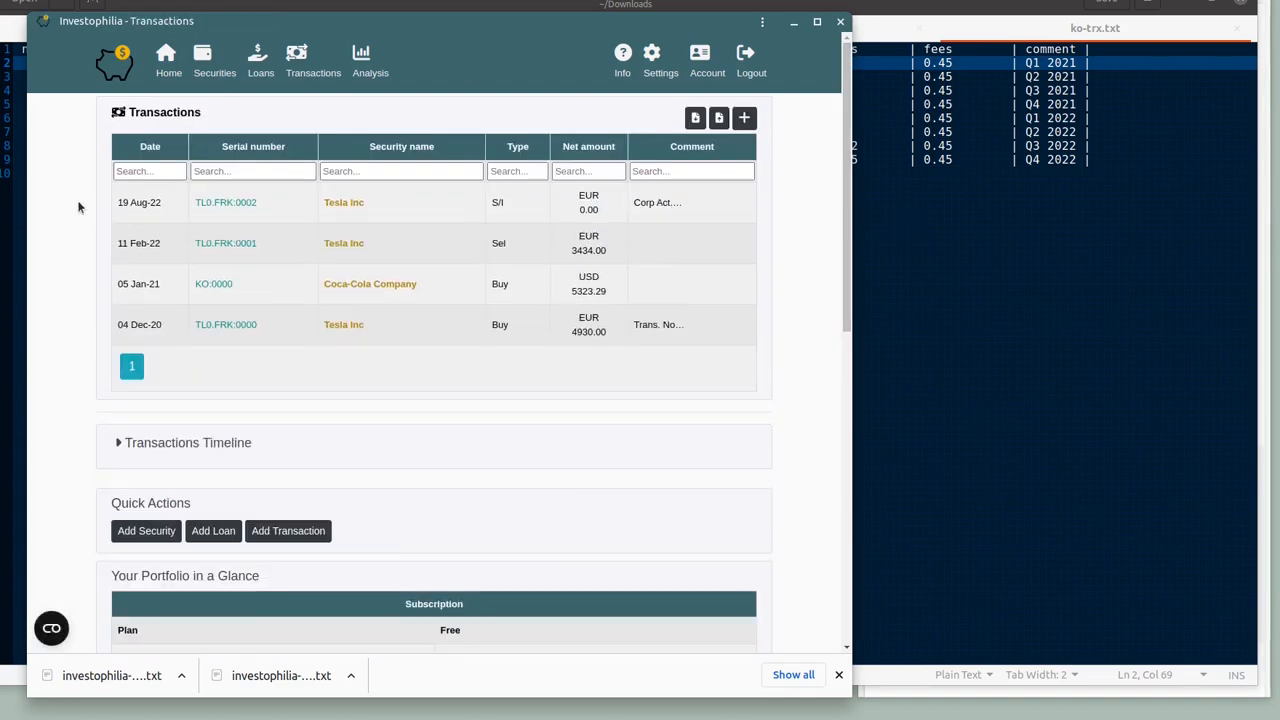
{"action": "left_click", "coordinate": [14, 240]}
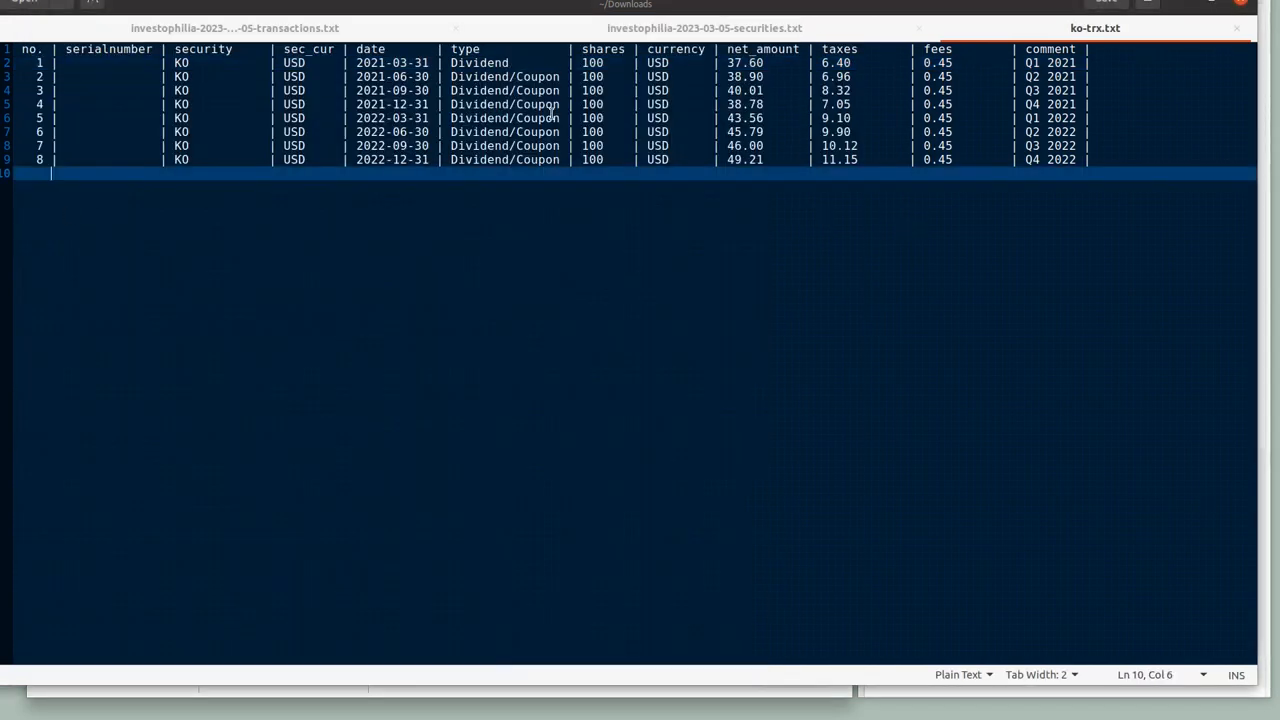
- Examine the type, net_amount, taxes and fees entries of the first dividend records
{"action": "left_click", "coordinate": [509, 63]}
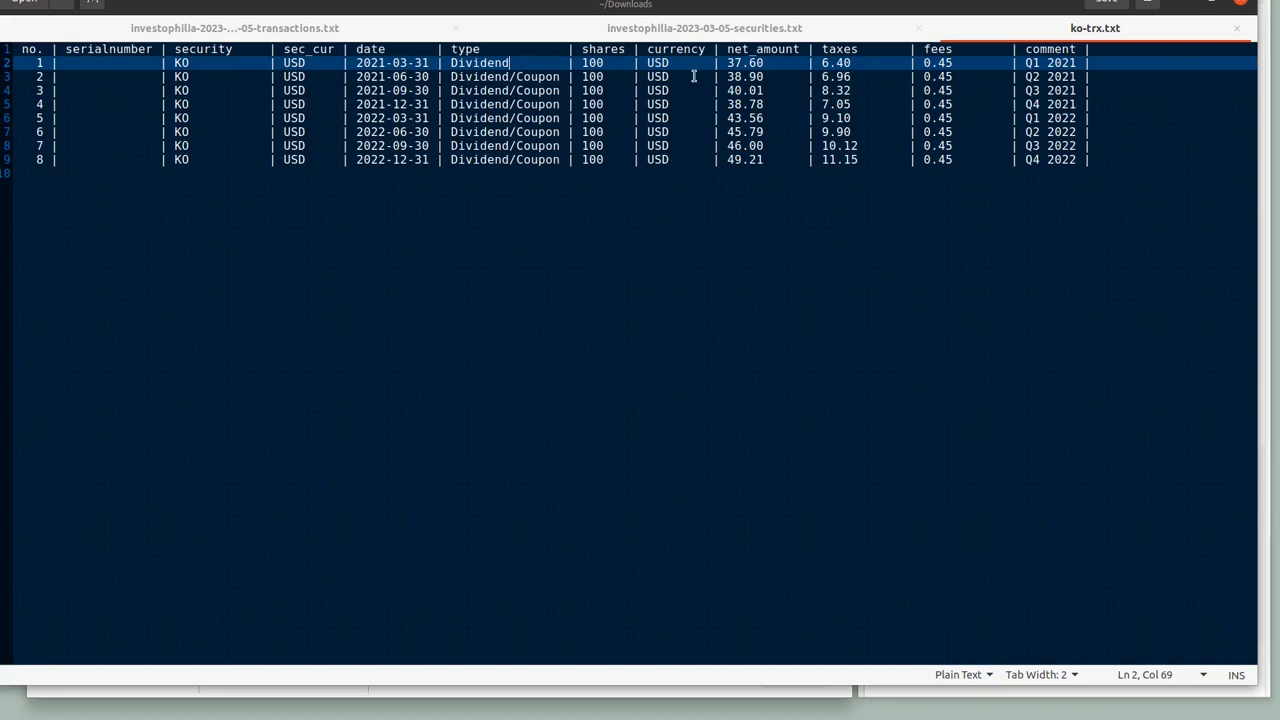
{"action": "left_click", "coordinate": [729, 72]}
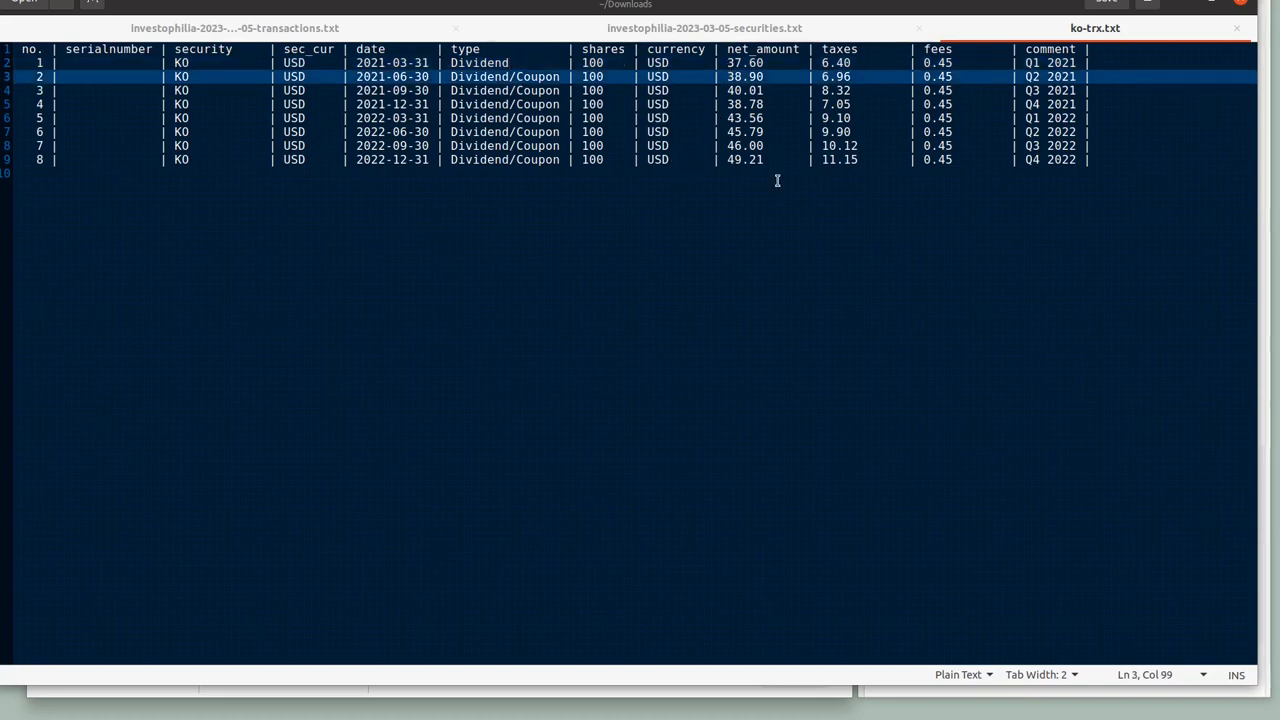
{"action": "left_click", "coordinate": [823, 63]}
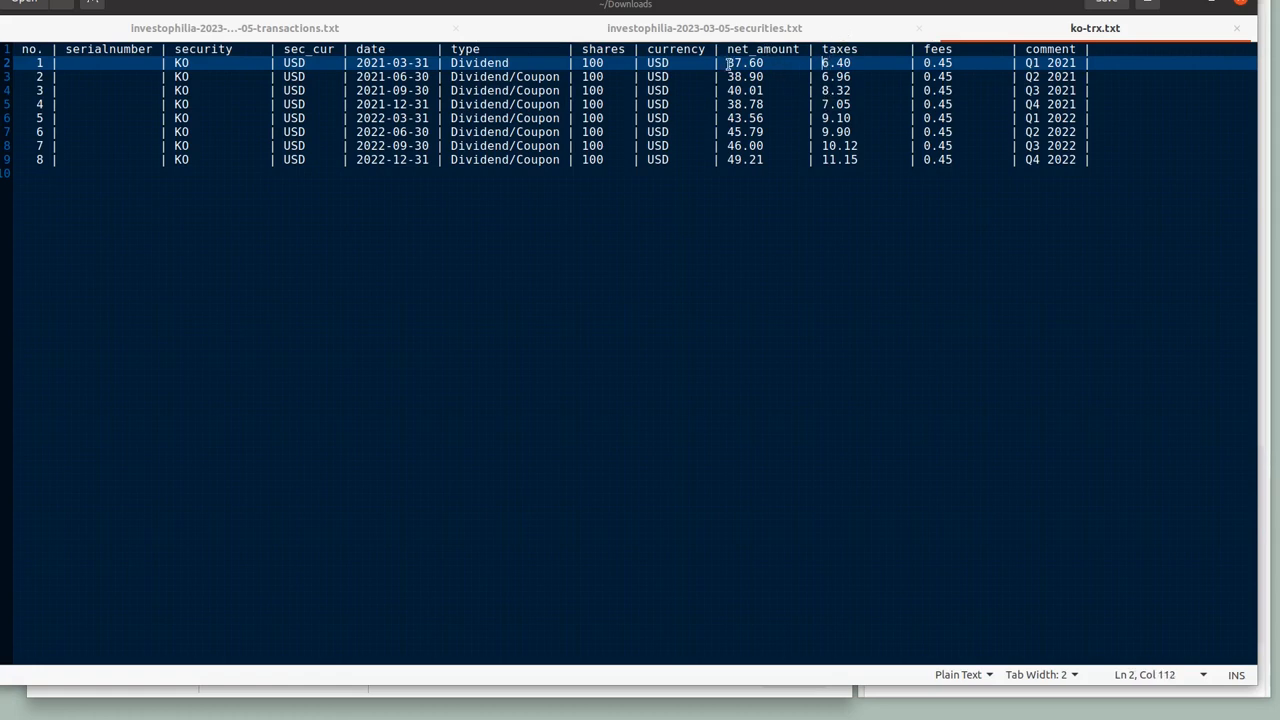
{"action": "left_click", "coordinate": [950, 76]}
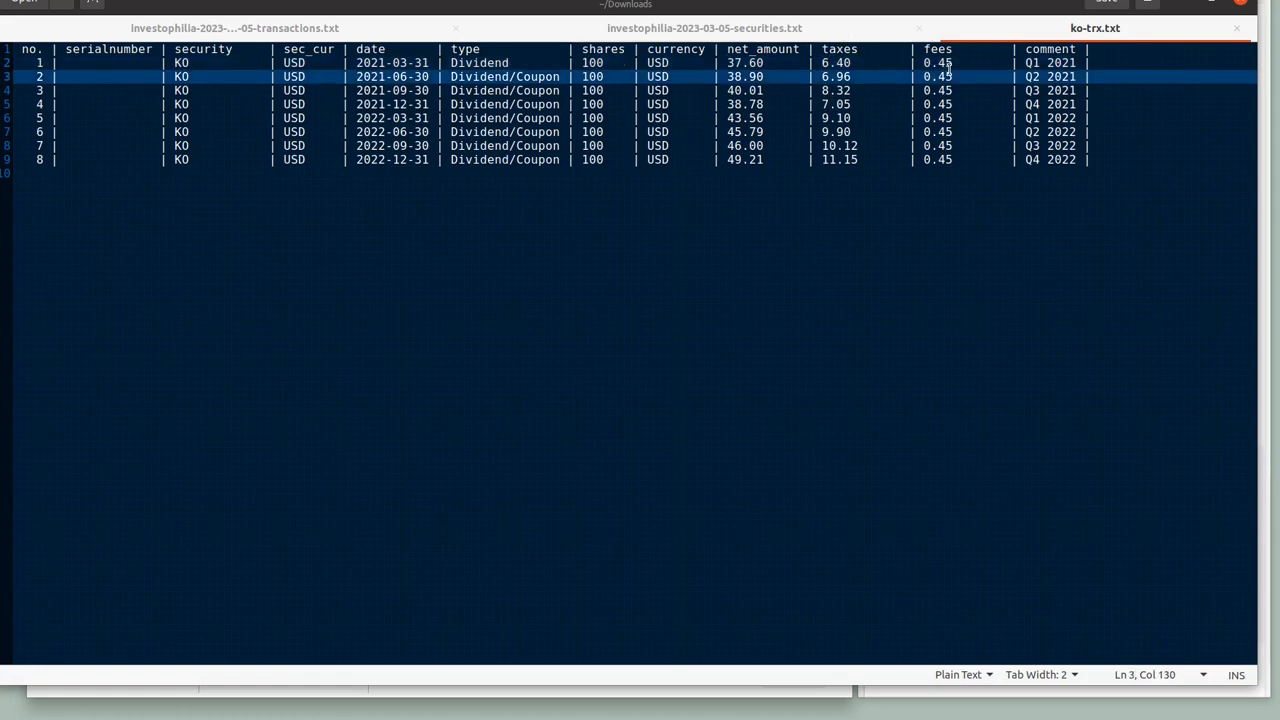
{"action": "key", "text": "Up"}
{"action": "key", "text": "Left"}
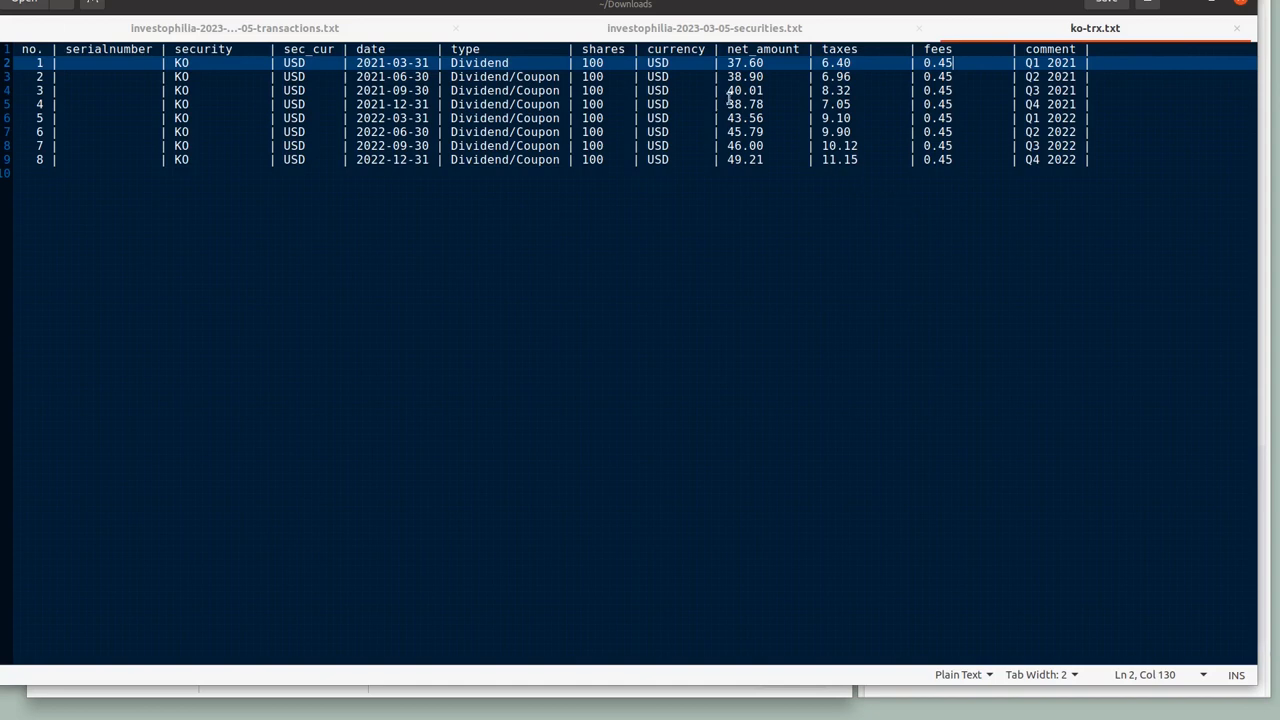
- Go through the net_amount entries of all dividend records and look at the quarter comments
{"action": "left_click", "coordinate": [729, 63]}
{"action": "key", "text": "Down"}
{"action": "key", "text": "Down"}
{"action": "key", "text": "Down"}
{"action": "key", "text": "Down"}
{"action": "key", "text": "Down"}
{"action": "key", "text": "Down"}
{"action": "key", "text": "Down"}
{"action": "key", "text": "Up"}
{"action": "key", "text": "Up"}
{"action": "key", "text": "Up"}
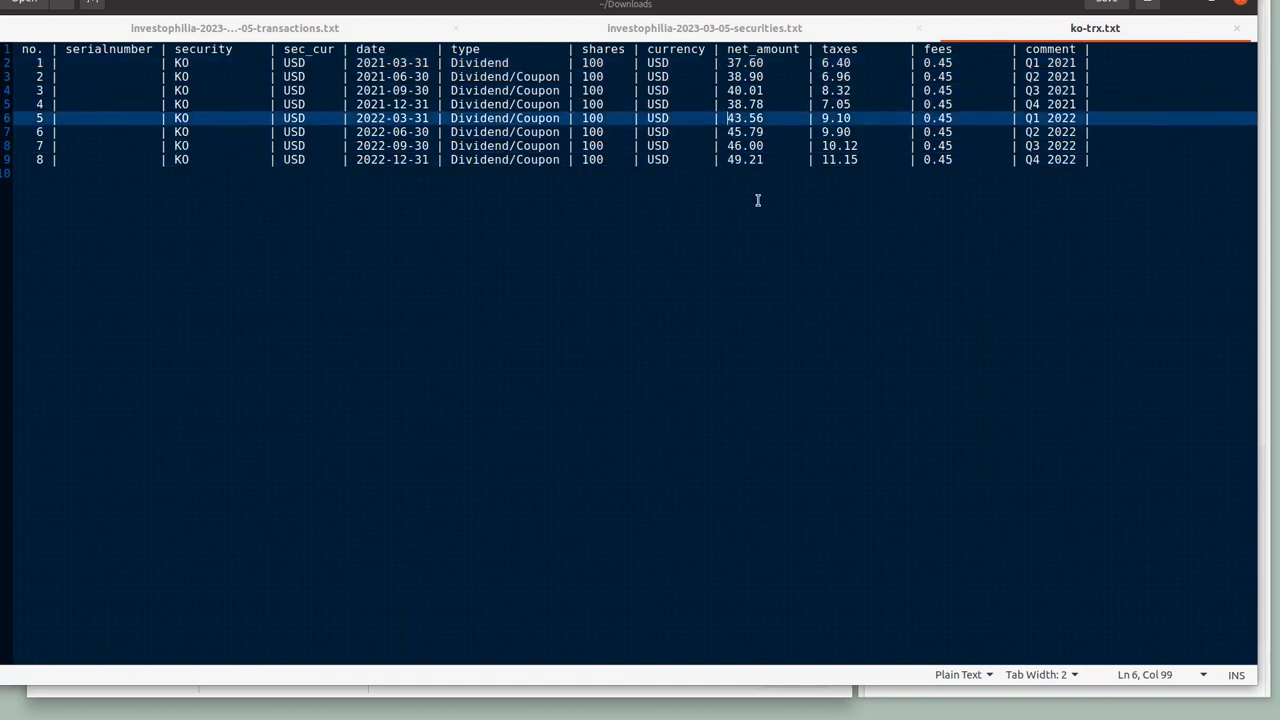
{"action": "key", "text": "Up"}
{"action": "key", "text": "Up"}
{"action": "key", "text": "Up"}
{"action": "key", "text": "Up"}
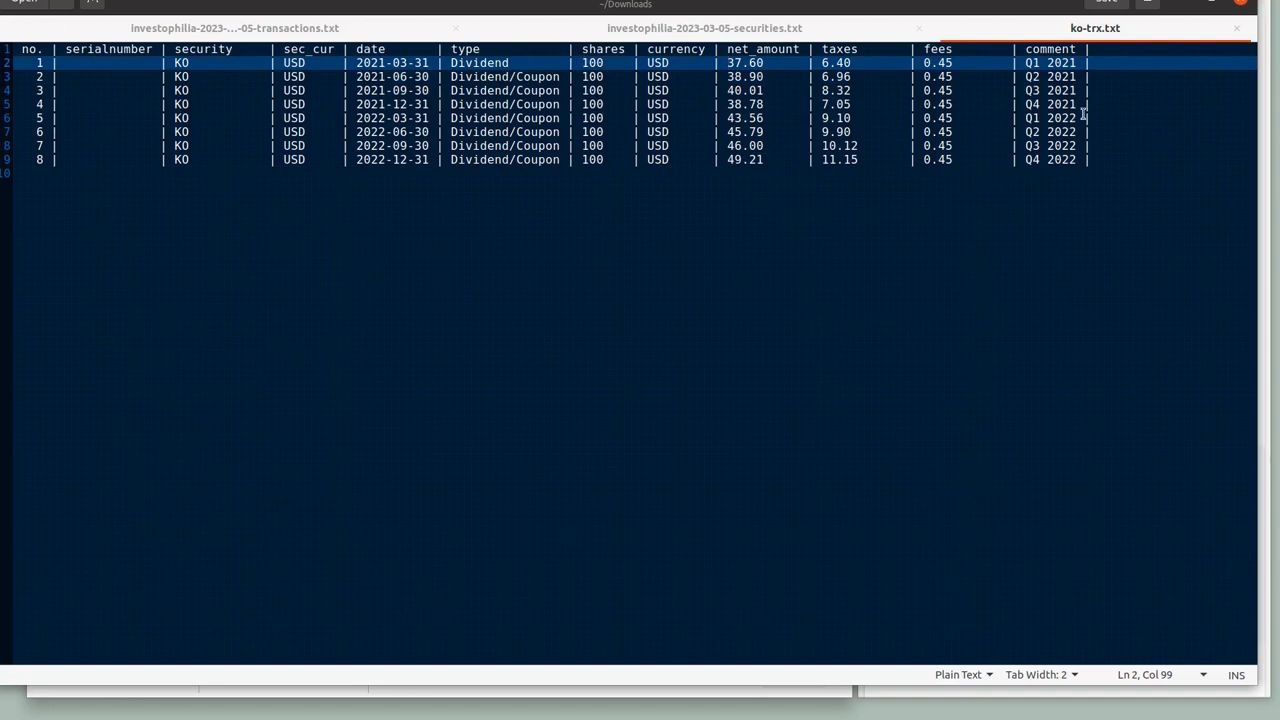
{"action": "left_click", "coordinate": [1080, 63]}
{"action": "left_click", "coordinate": [1092, 104]}
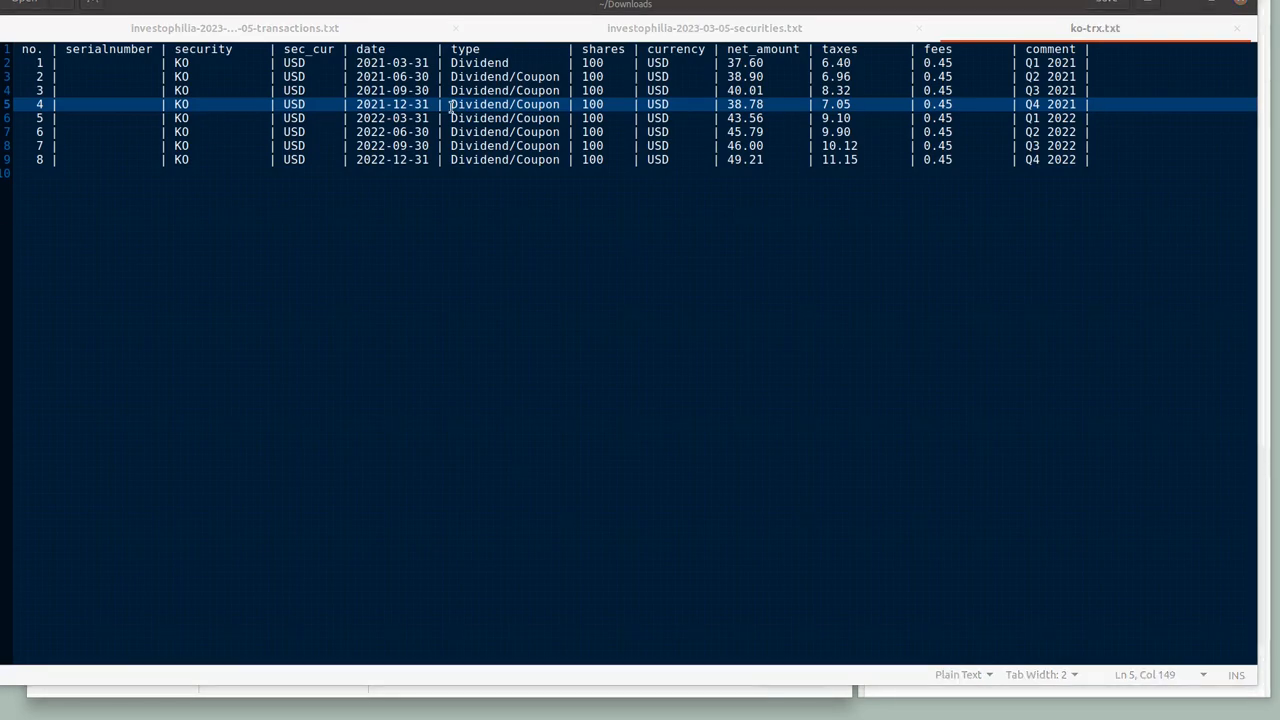
- Try to import ko-trx.txt from the Downloads folder into the Investophilia transactions
{"action": "left_click", "coordinate": [1187, 6]}
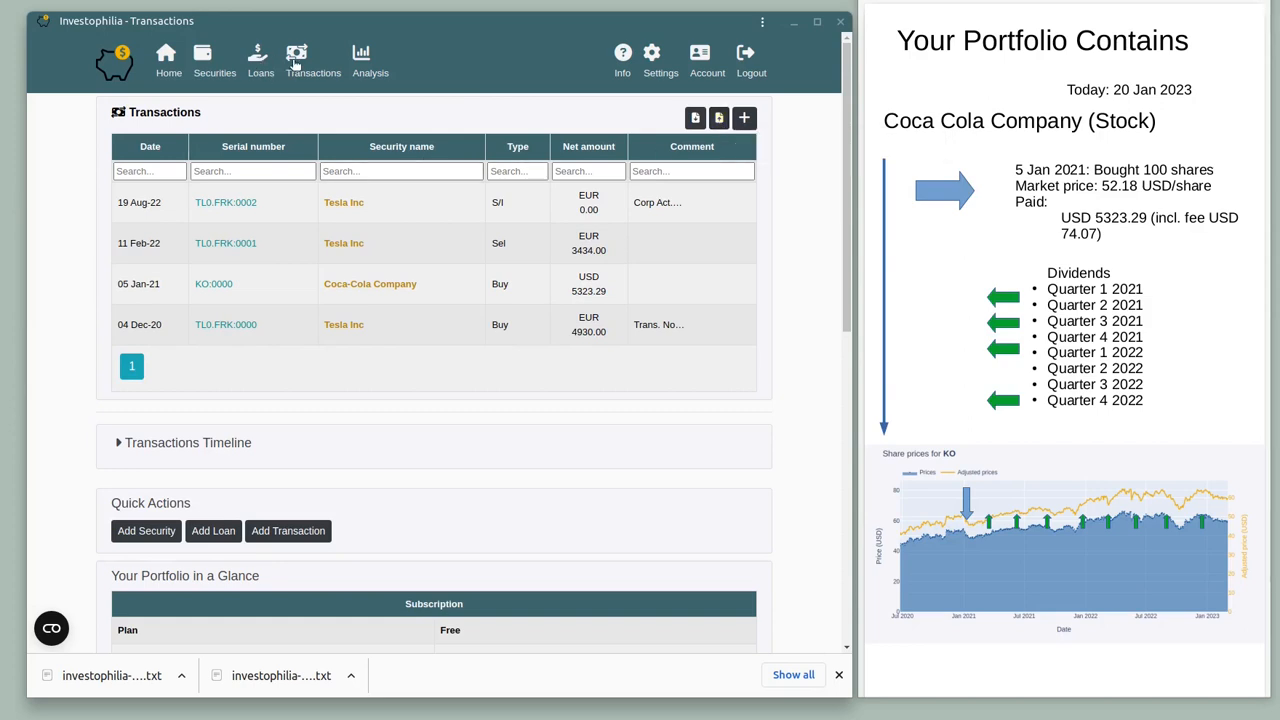
{"action": "left_click", "coordinate": [296, 64]}
{"action": "left_click", "coordinate": [719, 118]}
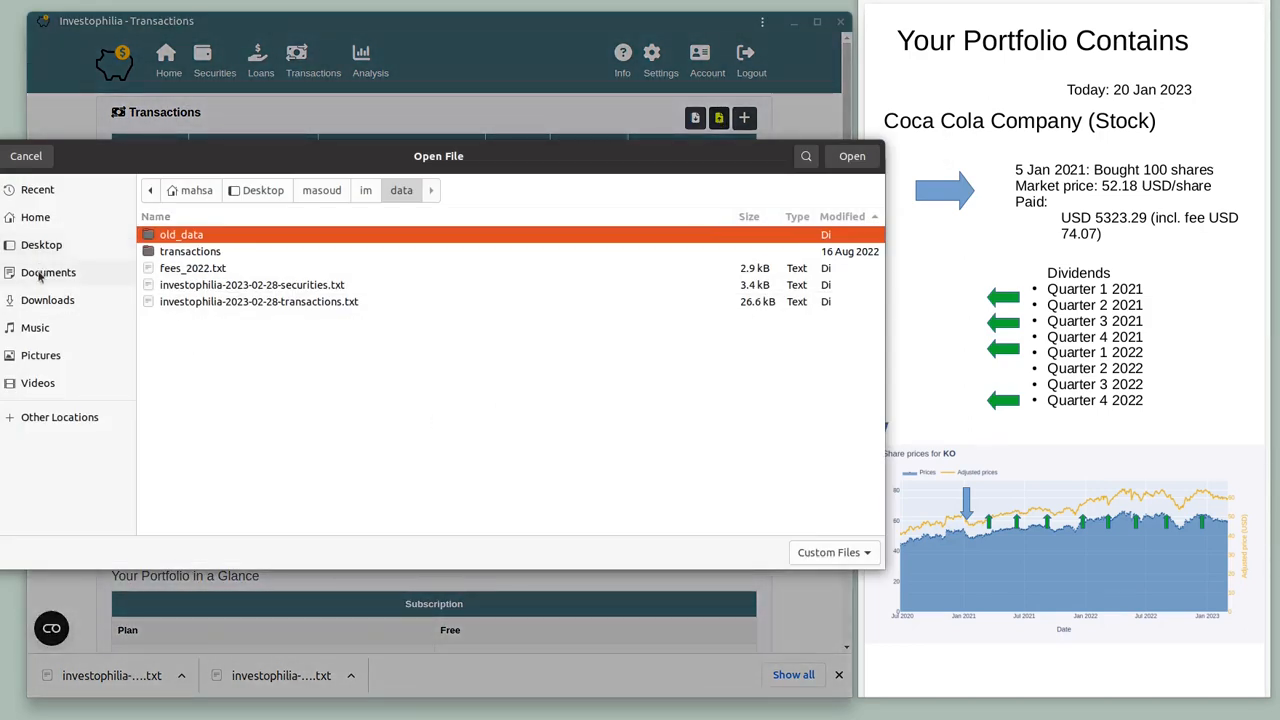
{"action": "left_click", "coordinate": [46, 306]}
{"action": "left_click", "coordinate": [195, 255]}
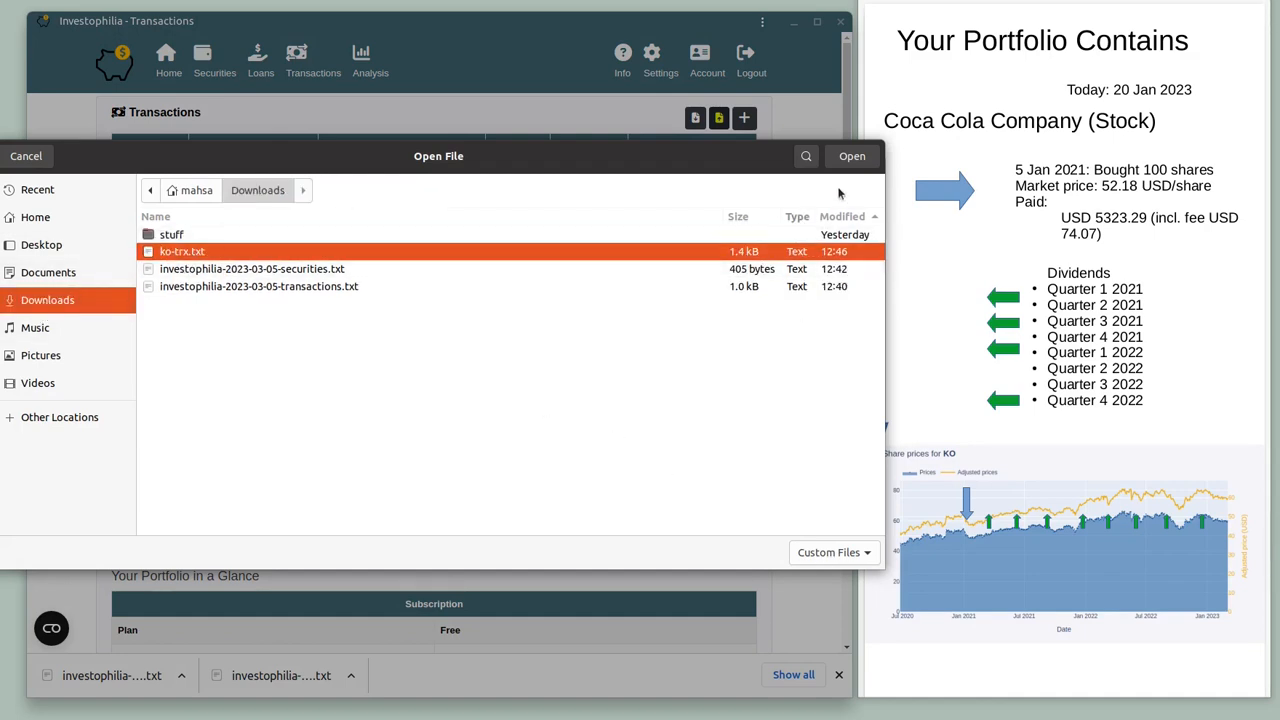
{"action": "left_click", "coordinate": [850, 157]}
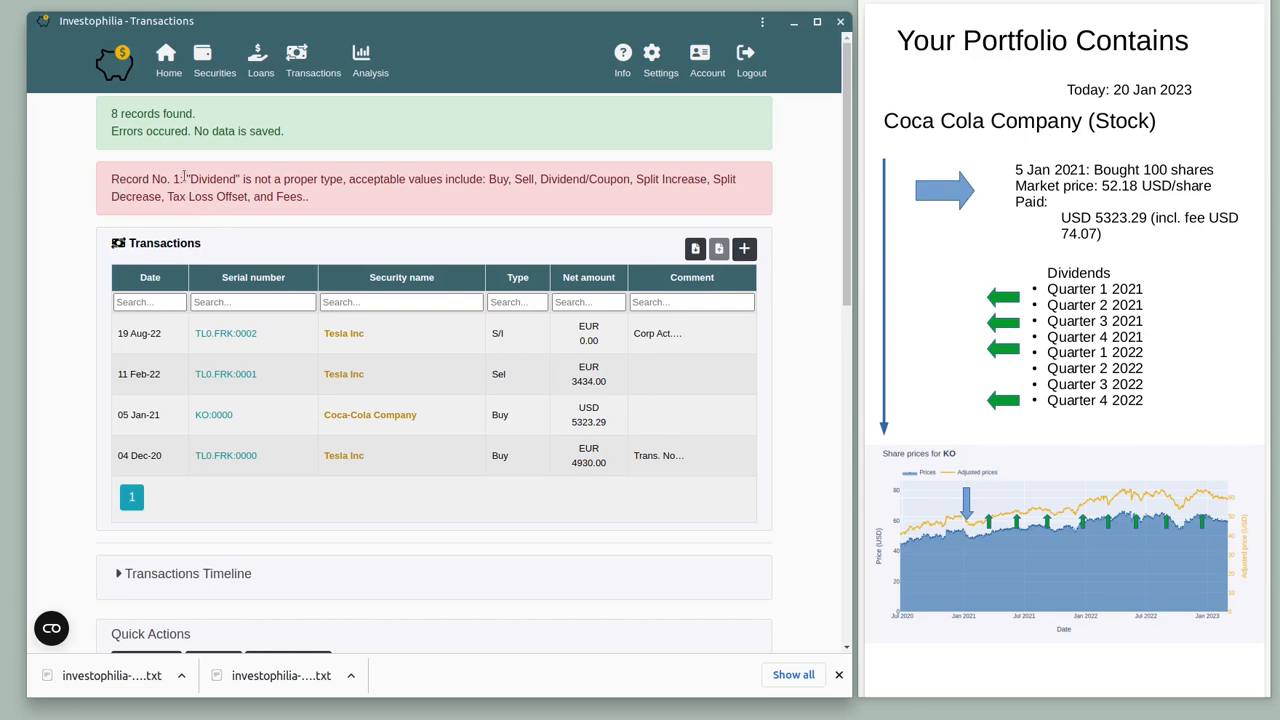
- Check the first record's type in ko-trx.txt and copy the accepted value Dividend/Coupon from the Investophilia import message
{"action": "left_click", "coordinate": [1, 70]}
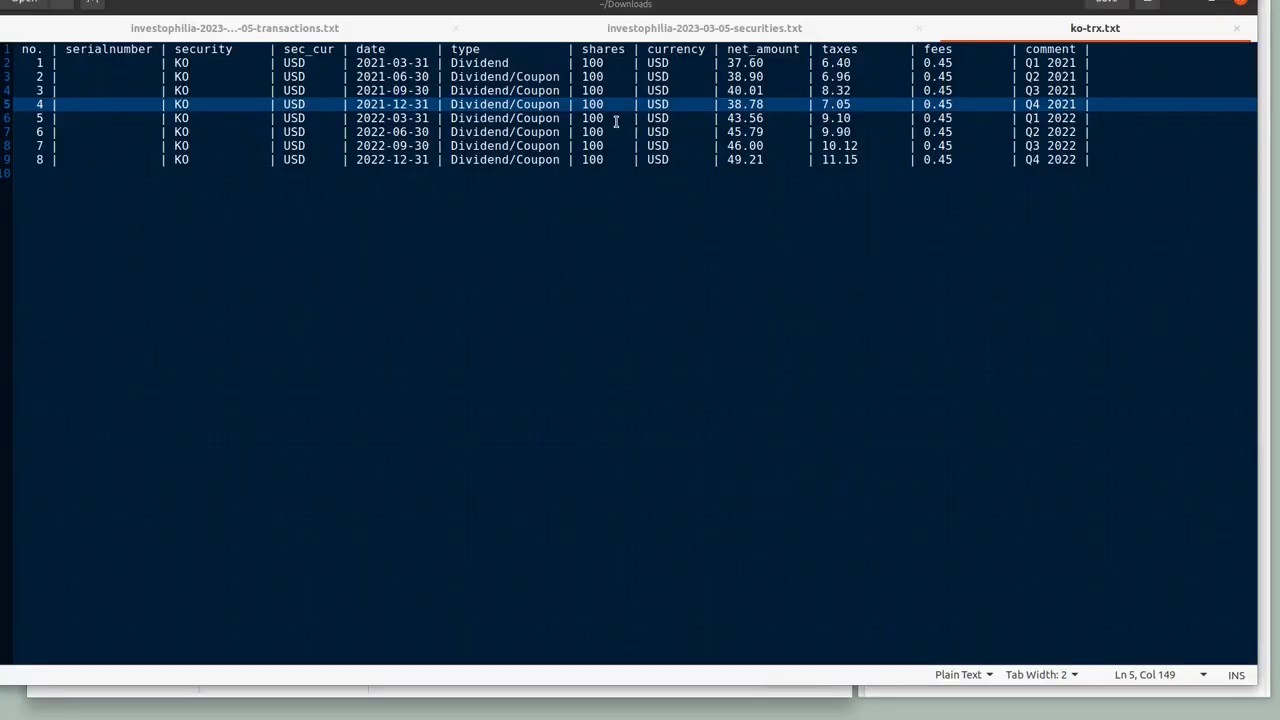
{"action": "left_click", "coordinate": [450, 62]}
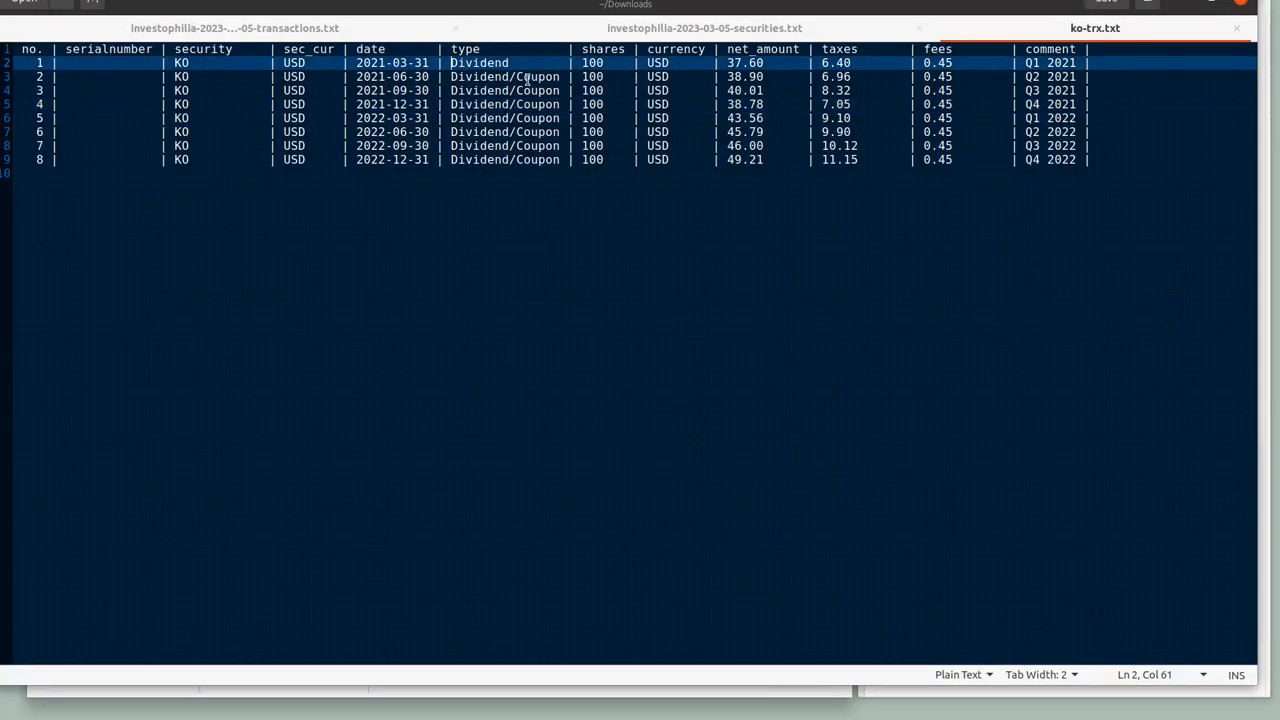
{"action": "left_click", "coordinate": [1180, 4]}
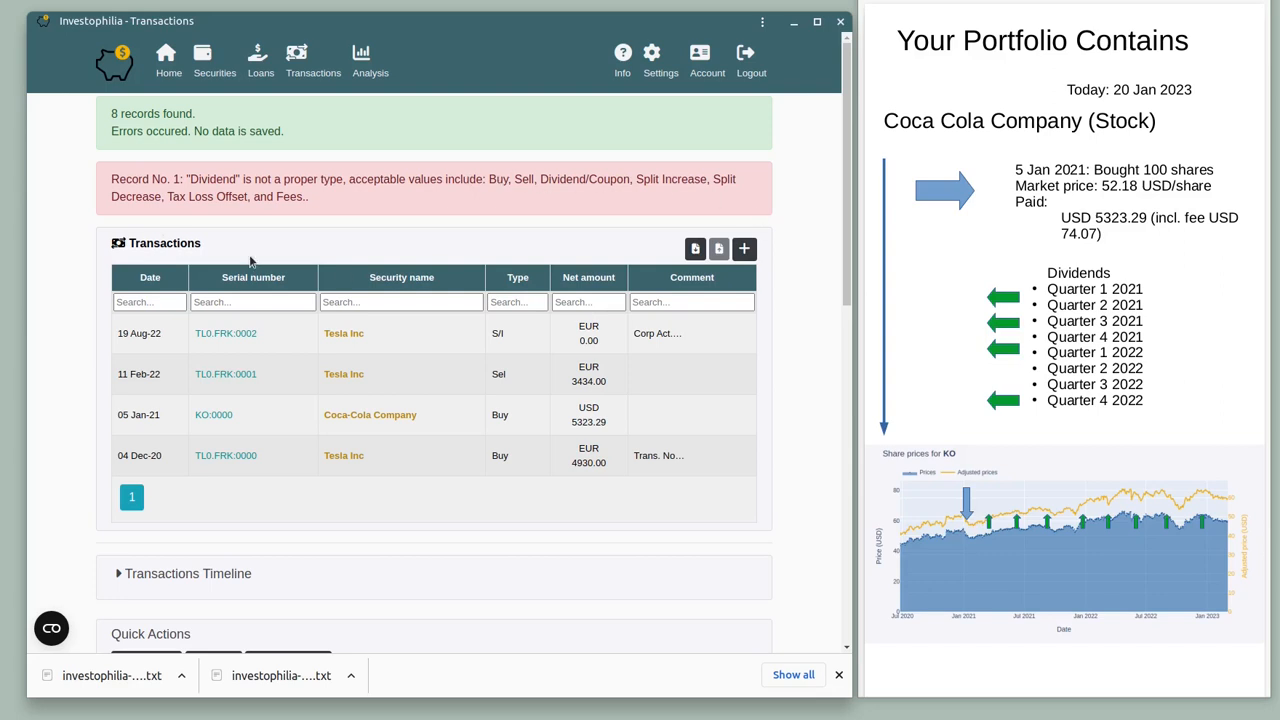
{"action": "left_click_drag", "start_coordinate": [540, 179], "coordinate": [632, 181]}
{"action": "key", "text": "ctrl+c"}
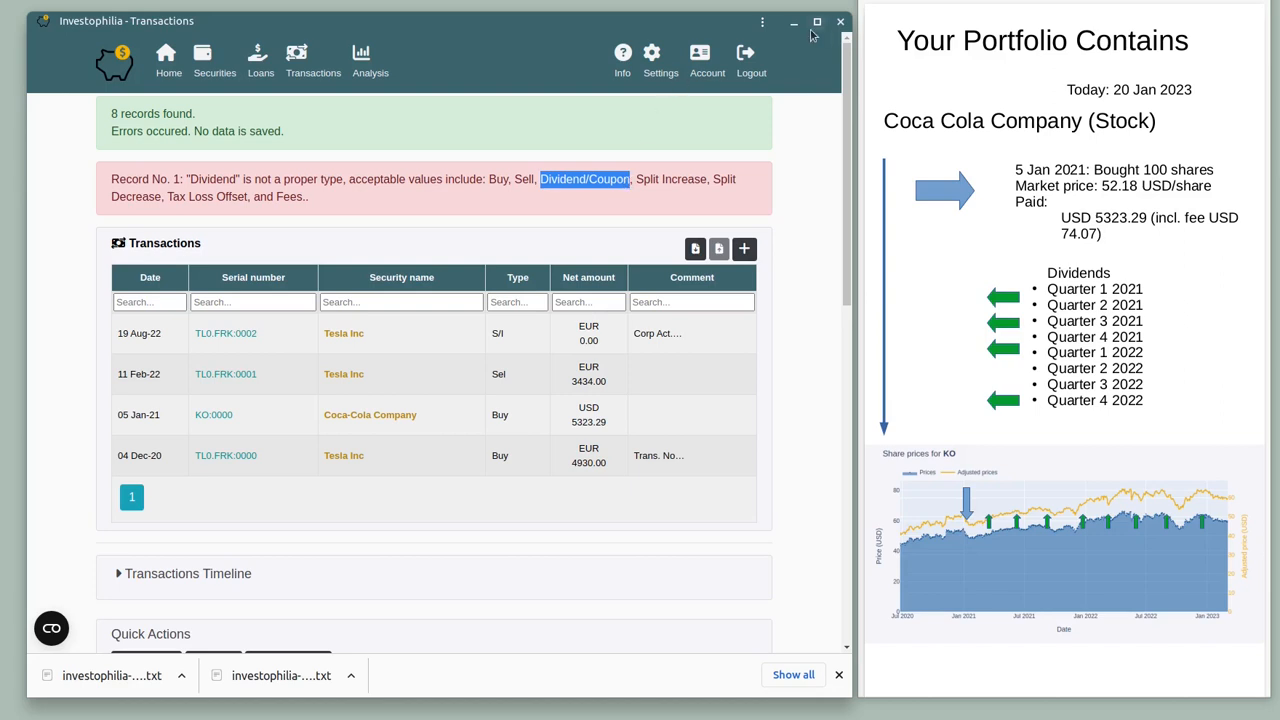
- Replace the first record's type in ko-trx.txt with Dividend/Coupon and save the file
{"action": "left_click", "coordinate": [2, 70]}
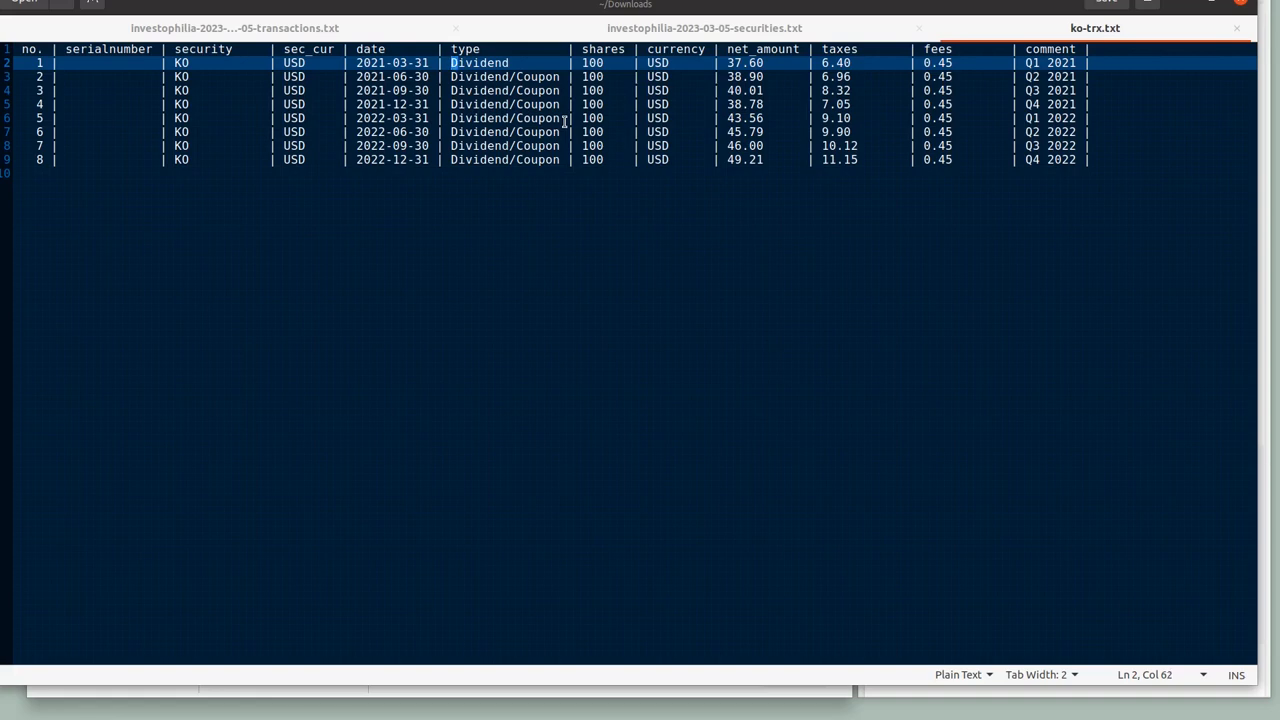
{"action": "key", "text": "shift+Right"}
{"action": "key", "text": "shift+Right"}
{"action": "key", "text": "shift+Right"}
{"action": "key", "text": "shift+Right"}
{"action": "key", "text": "shift+Right"}
{"action": "key", "text": "shift+Right"}
{"action": "key", "text": "shift+Right"}
{"action": "key", "text": "ctrl+v"}
{"action": "key", "text": "Delete"}
{"action": "key", "text": "Delete"}
{"action": "key", "text": "Delete"}
{"action": "key", "text": "Delete"}
{"action": "key", "text": "Delete"}
{"action": "key", "text": "Delete"}
{"action": "key", "text": "Delete"}
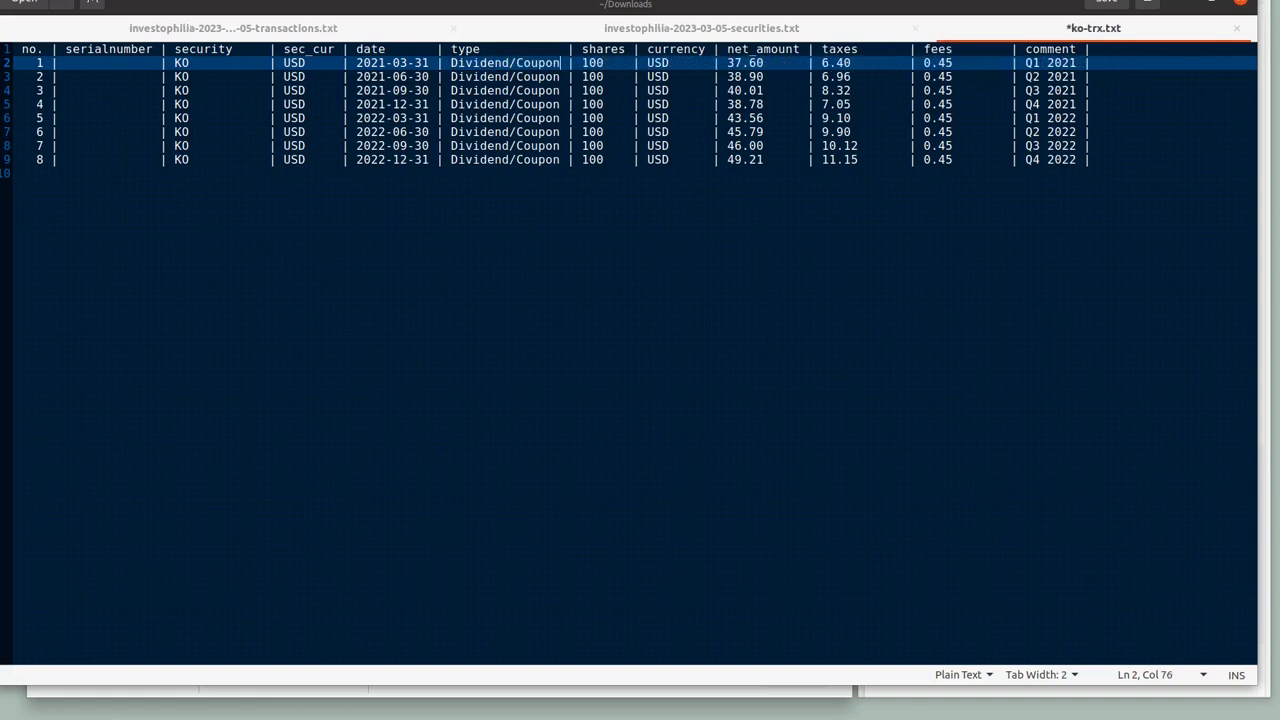
{"action": "key", "text": "ctrl+s"}
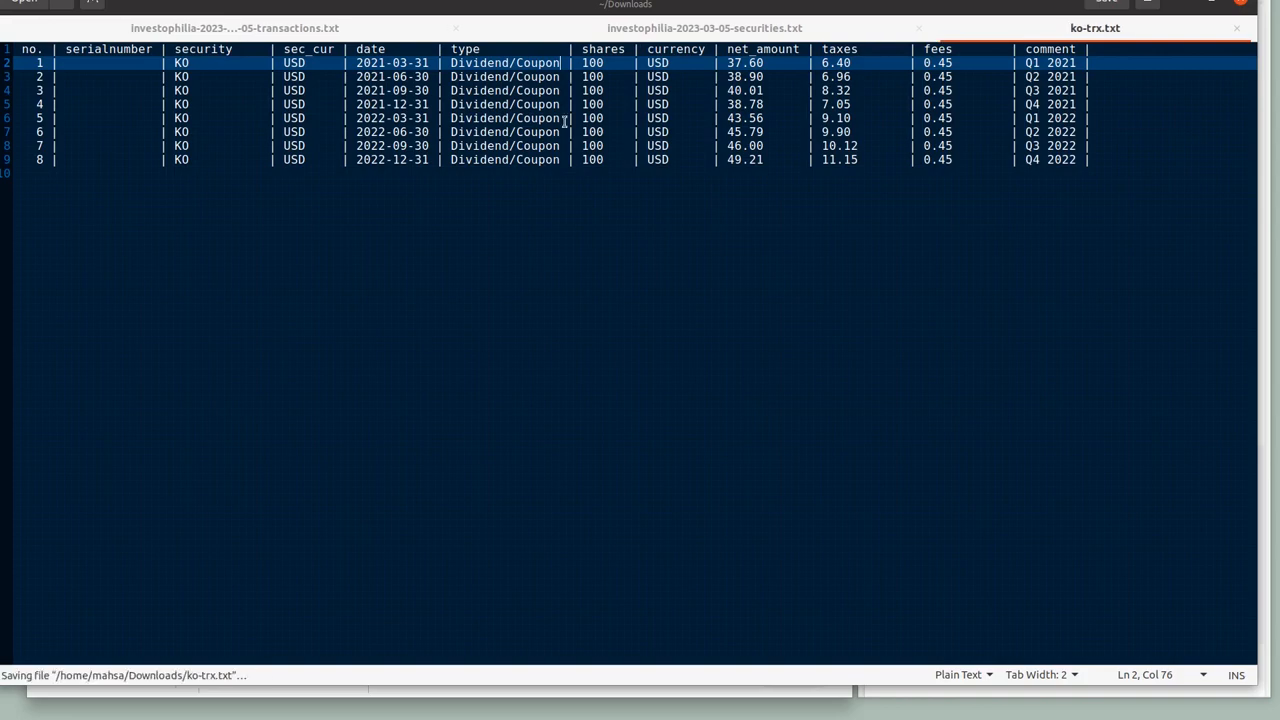
- Reload the Investophilia transactions page and try to import the corrected ko-trx.txt again
{"action": "left_click", "coordinate": [1180, 5]}
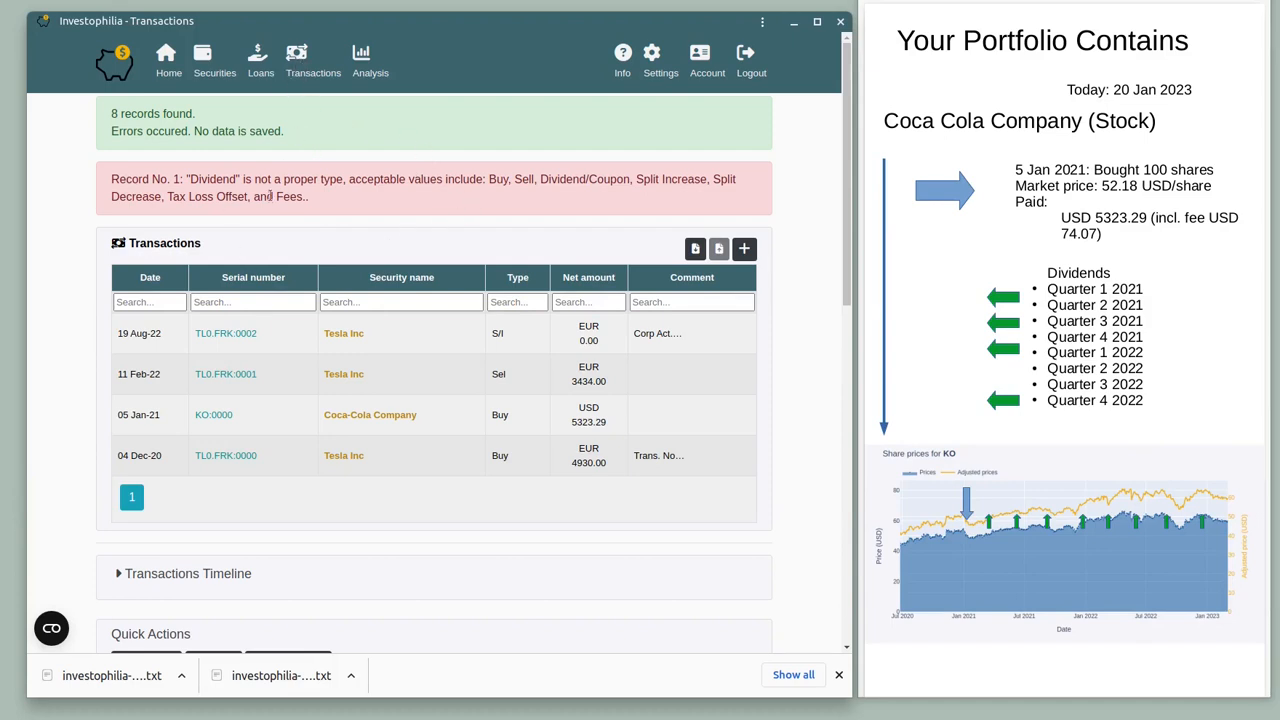
{"action": "left_click", "coordinate": [296, 60]}
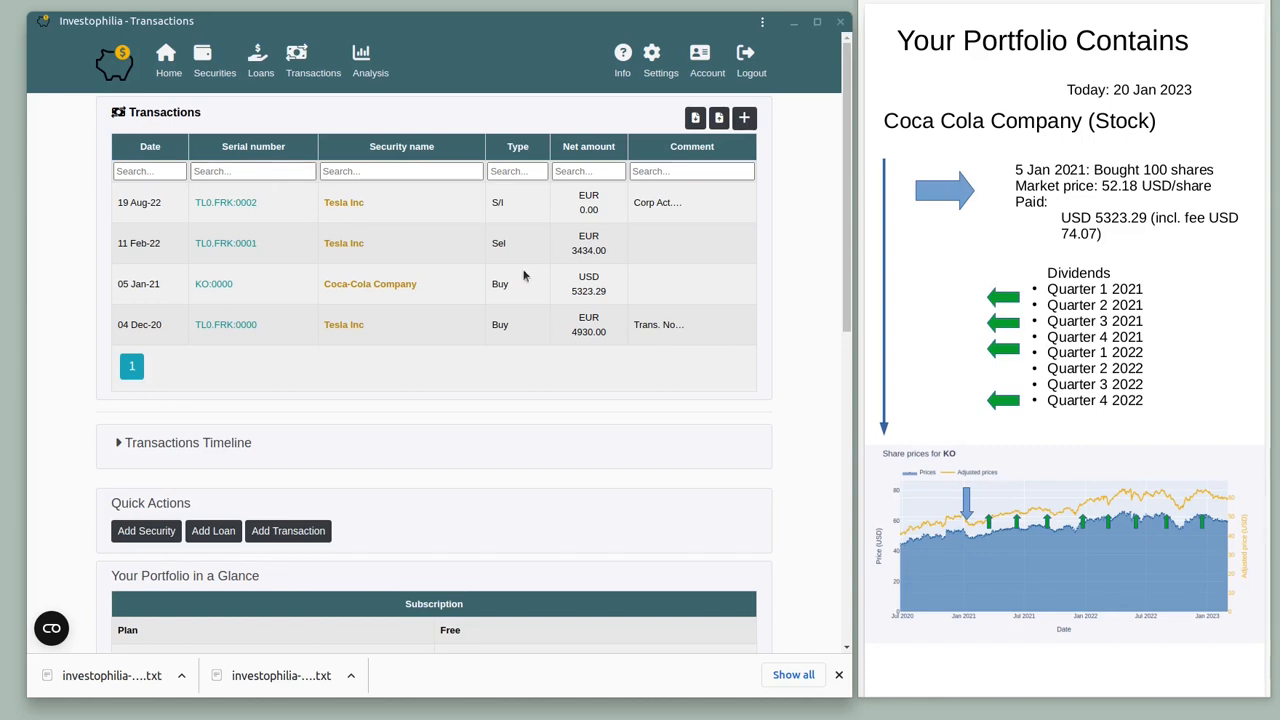
{"action": "left_click", "coordinate": [719, 118]}
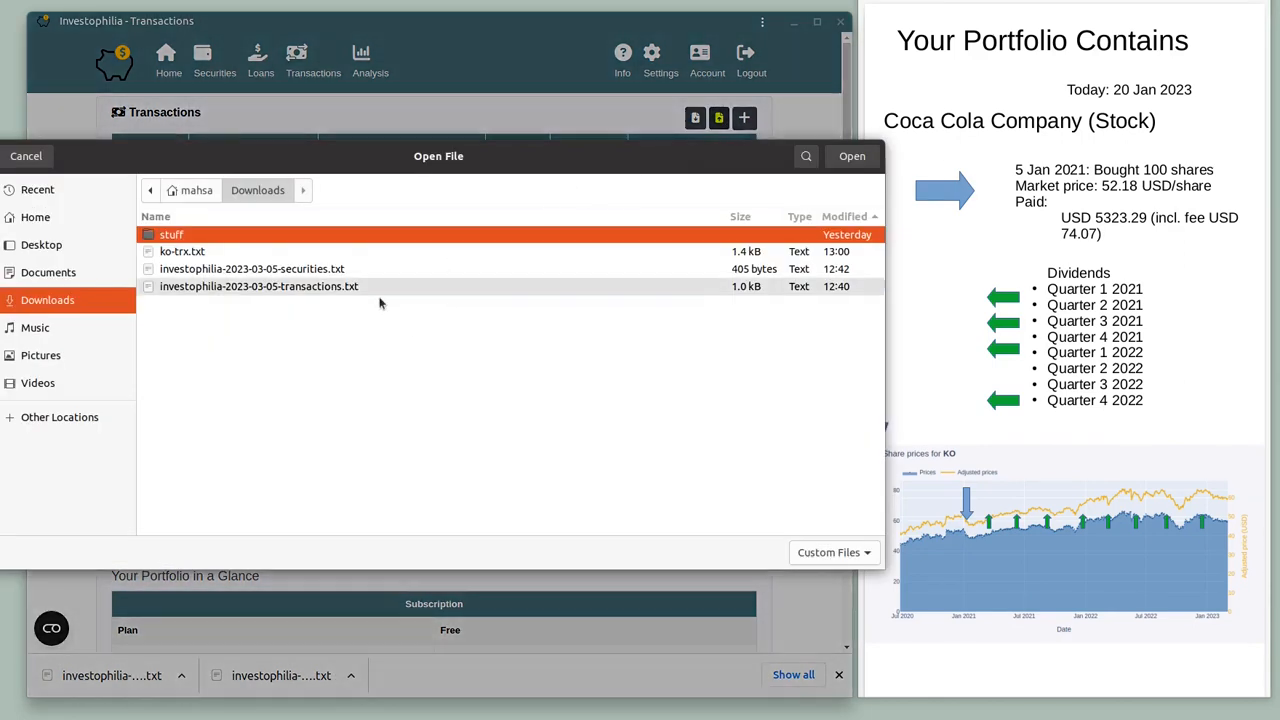
{"action": "left_click", "coordinate": [183, 251]}
{"action": "left_click", "coordinate": [852, 156]}
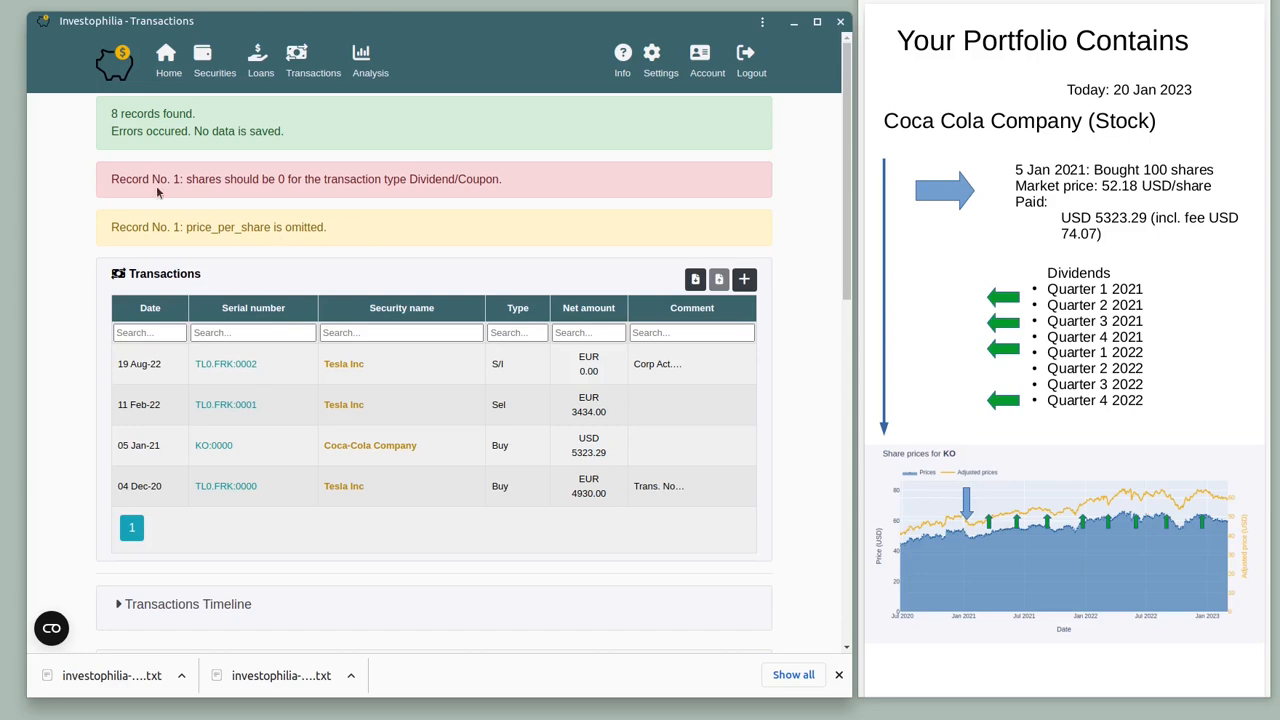
- Switch to ko-trx.txt in the text editor and change the shares value of all eight records to 0
{"action": "left_click", "coordinate": [0, 70]}
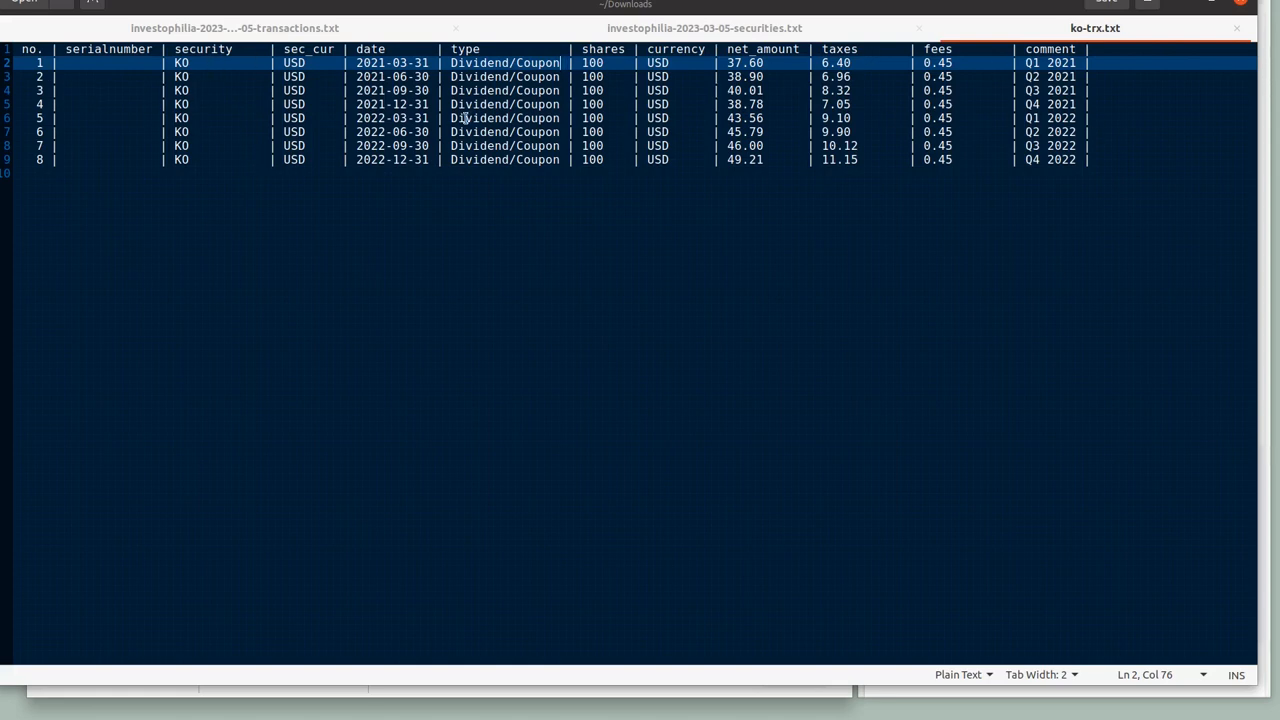
{"action": "left_click", "coordinate": [588, 104]}
{"action": "key", "text": "Up"}
{"action": "key", "text": "Up"}
{"action": "key", "text": "Up"}
{"action": "key", "text": "Delete"}
{"action": "key", "text": "Delete"}
{"action": "key", "text": "Down"}
{"action": "key", "text": "Delete"}
{"action": "key", "text": "Delete"}
{"action": "key", "text": "Down"}
{"action": "key", "text": "Delete"}
{"action": "key", "text": "Delete"}
{"action": "key", "text": "Down"}
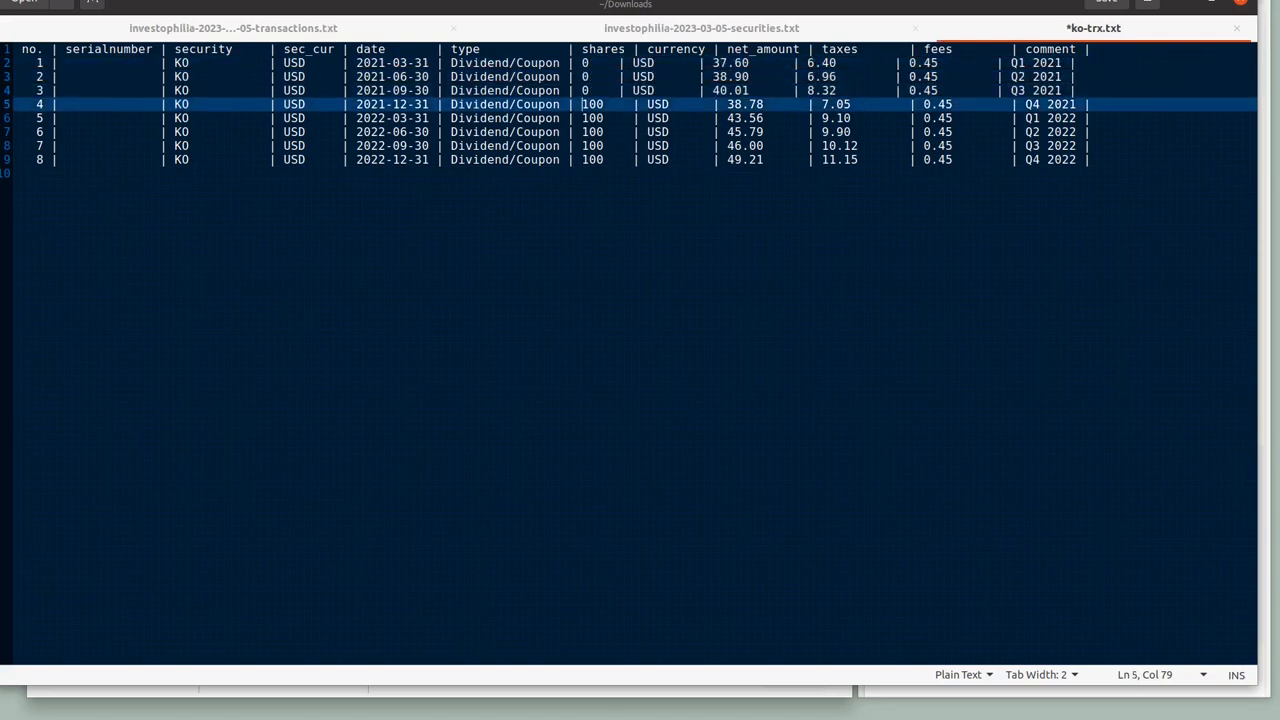
{"action": "key", "text": "Delete"}
{"action": "key", "text": "Delete"}
{"action": "key", "text": "Down"}
{"action": "key", "text": "Delete"}
{"action": "key", "text": "Delete"}
{"action": "key", "text": "Down"}
{"action": "key", "text": "Delete"}
{"action": "key", "text": "Delete"}
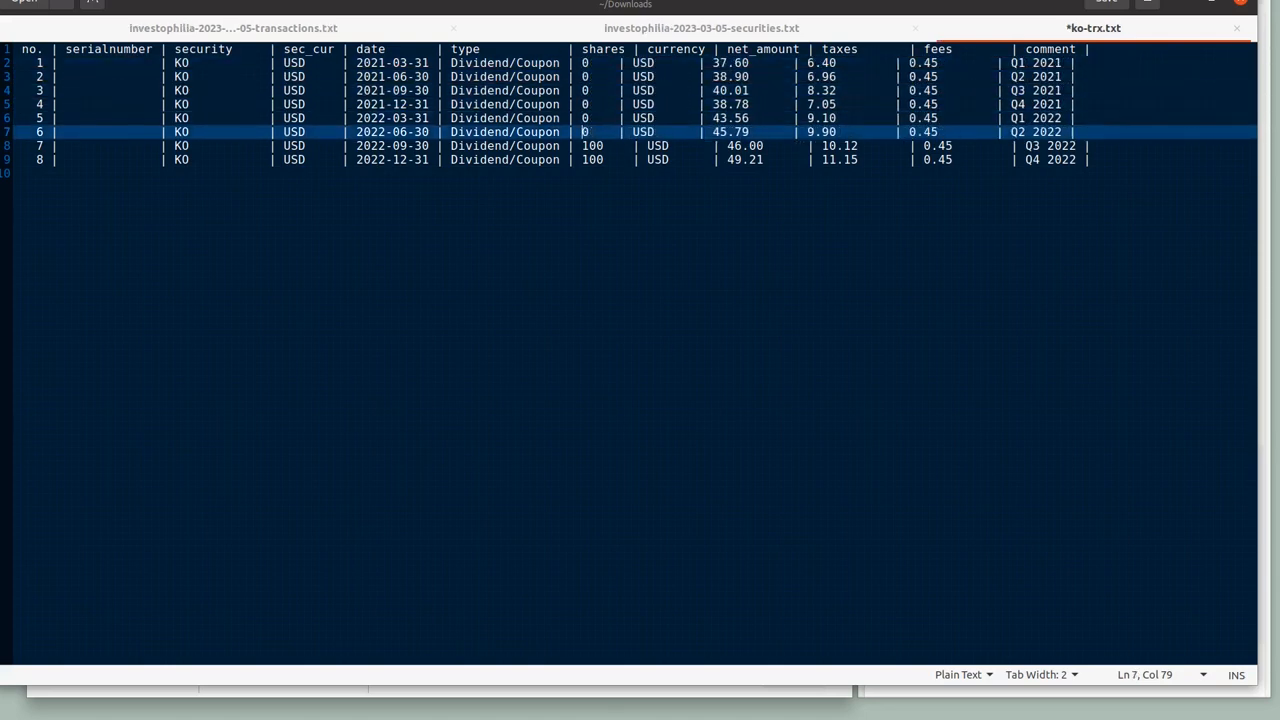
{"action": "key", "text": "Down"}
{"action": "key", "text": "Delete"}
{"action": "key", "text": "Delete"}
{"action": "key", "text": "Down"}
{"action": "key", "text": "Delete"}
{"action": "key", "text": "Delete"}
- Realign the columns following shares with the header in all eight records of ko-trx.txt and save the file
{"action": "key", "text": "Up"}
{"action": "key", "text": "Up"}
{"action": "key", "text": "Up"}
{"action": "key", "text": "Up"}
{"action": "key", "text": "Up"}
{"action": "key", "text": "Up"}
{"action": "key", "text": "Up"}
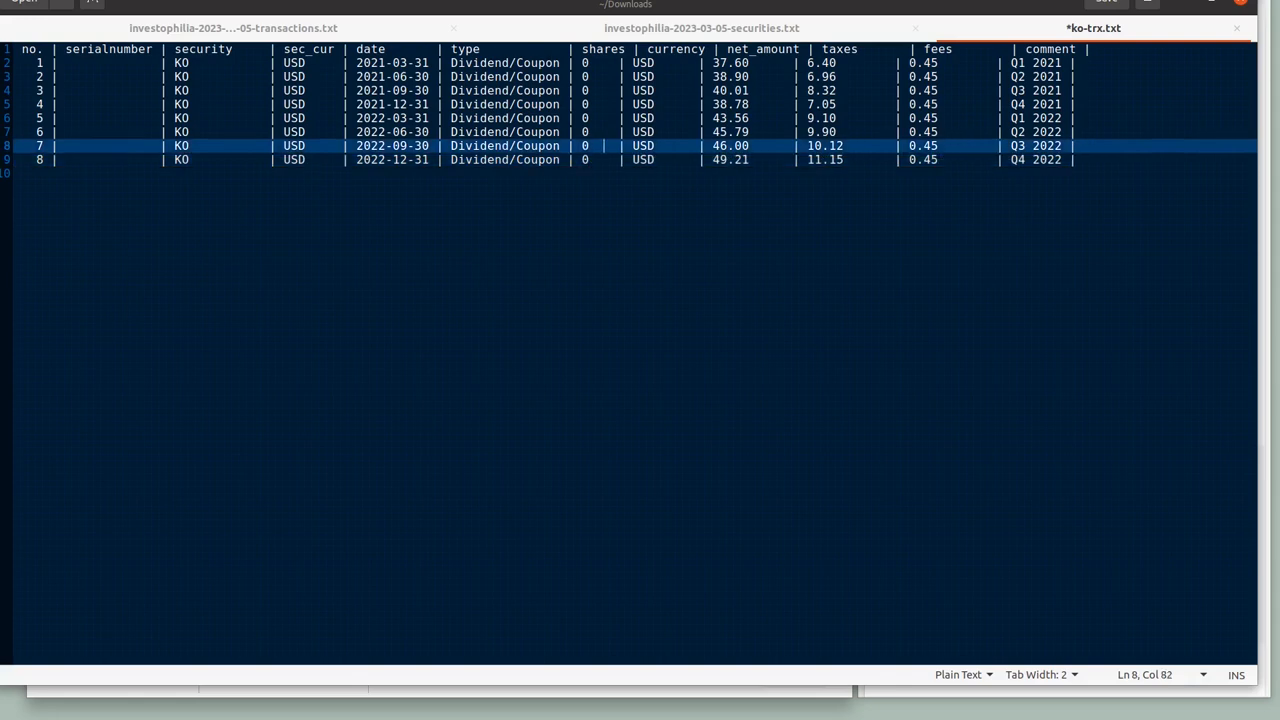
{"action": "key", "text": "Down"}
{"action": "key", "text": "Left"}
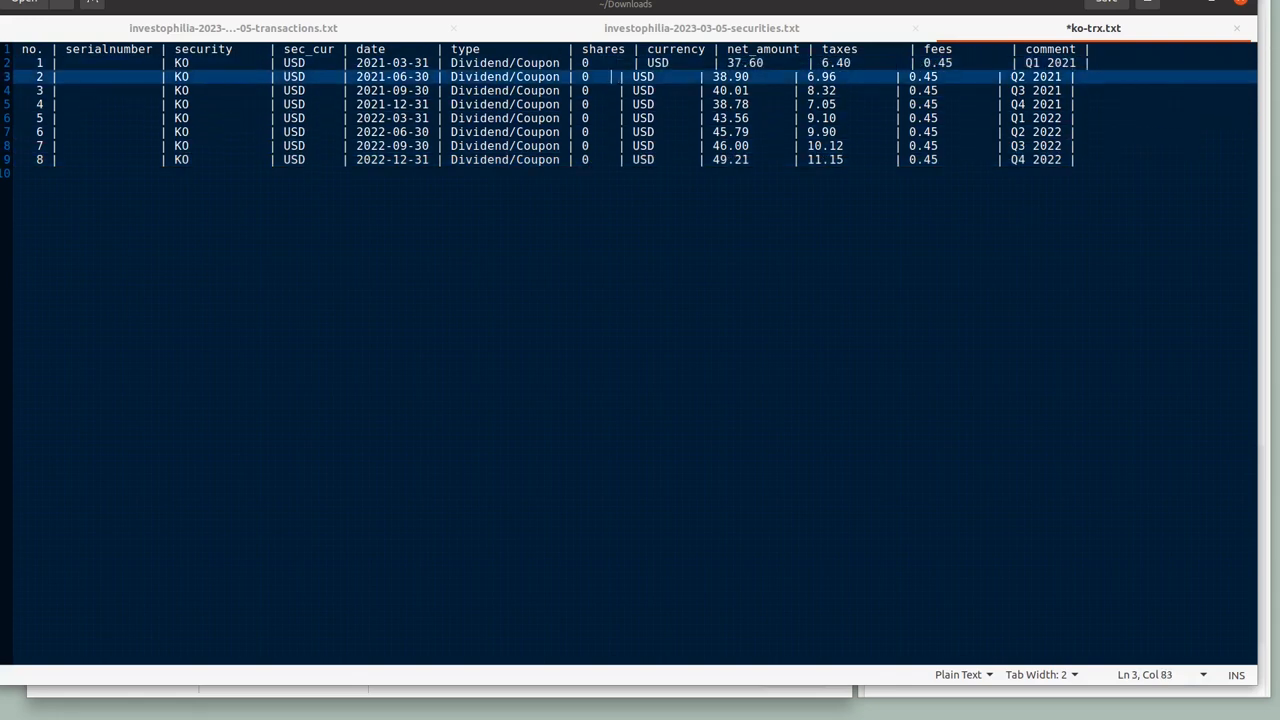
{"action": "key", "text": "Down"}
{"action": "key", "text": "Down"}
{"action": "key", "text": "Left"}
{"action": "key", "text": "Left"}
{"action": "key", "text": "Left"}
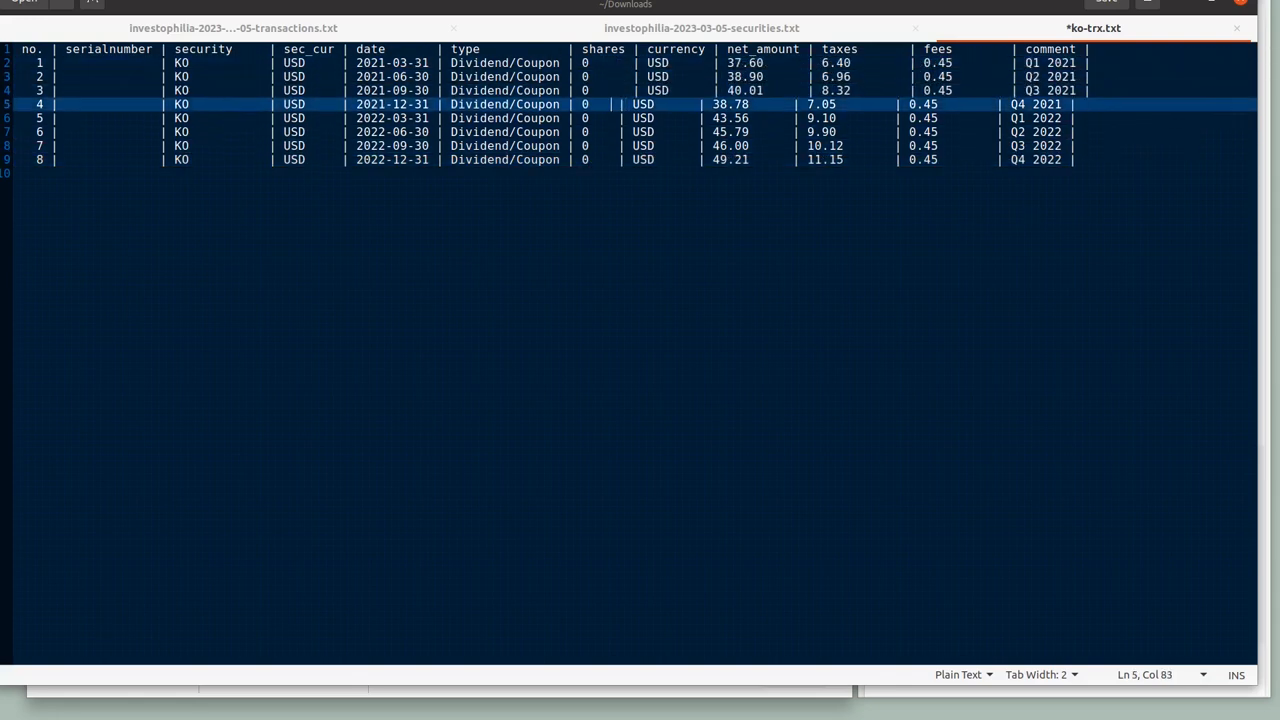
{"action": "key", "text": "Down"}
{"action": "key", "text": "Left"}
{"action": "key", "text": "Left"}
{"action": "key", "text": "Down"}
{"action": "key", "text": "Down"}
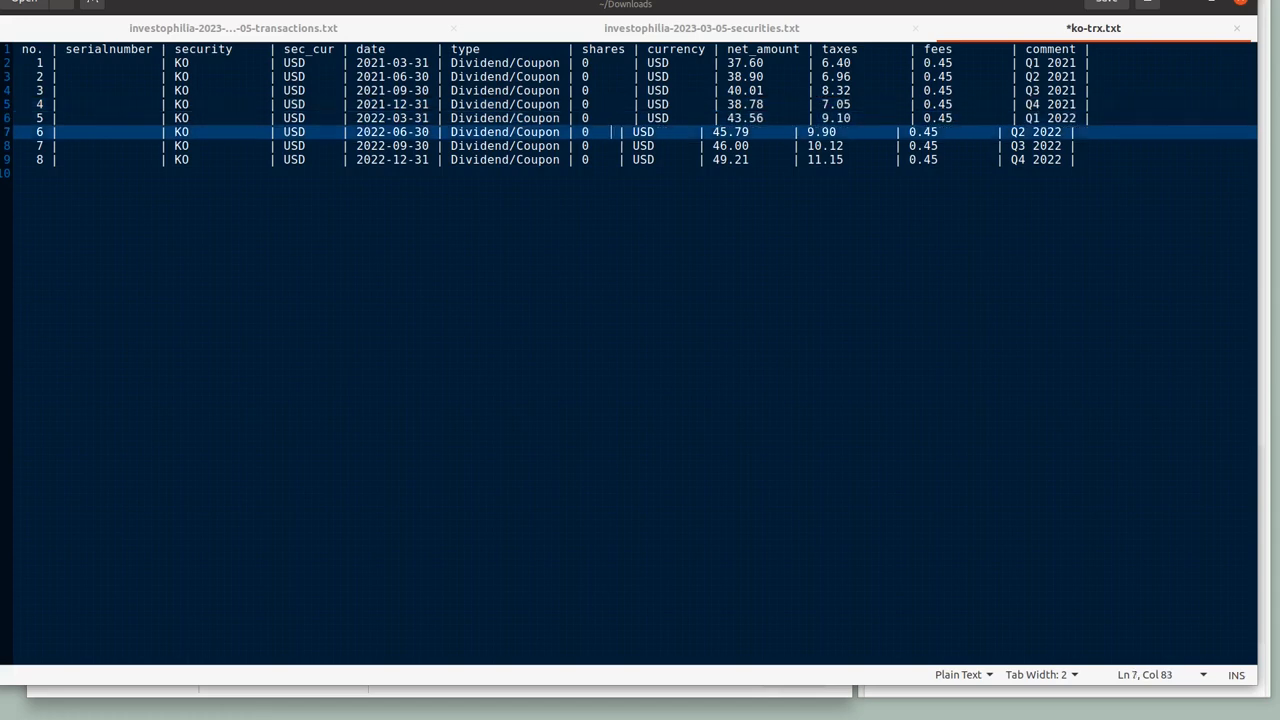
{"action": "key", "text": "Left"}
{"action": "key", "text": "Down"}
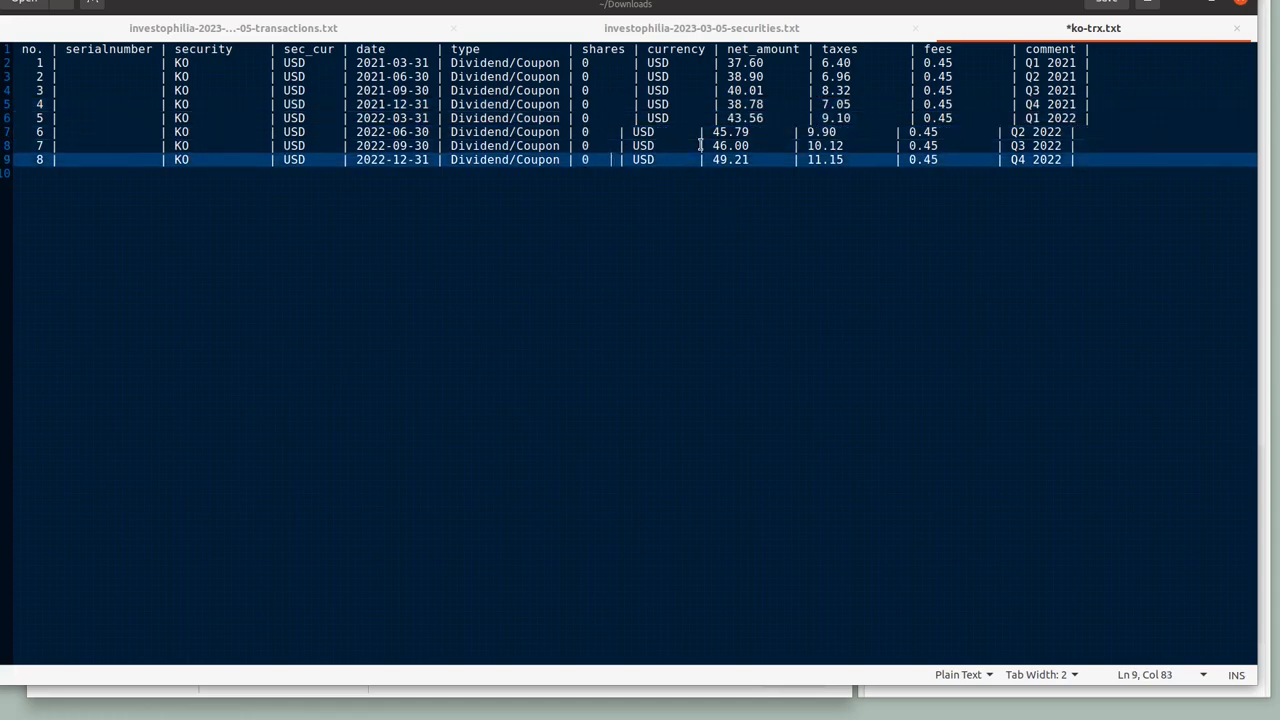
{"action": "left_click", "coordinate": [634, 76]}
{"action": "key", "text": "Down"}
{"action": "key", "text": "Down"}
{"action": "key", "text": "Down"}
{"action": "key", "text": "Down"}
{"action": "key", "text": "Left"}
{"action": "key", "text": "Left"}
{"action": "key", "text": "Down"}
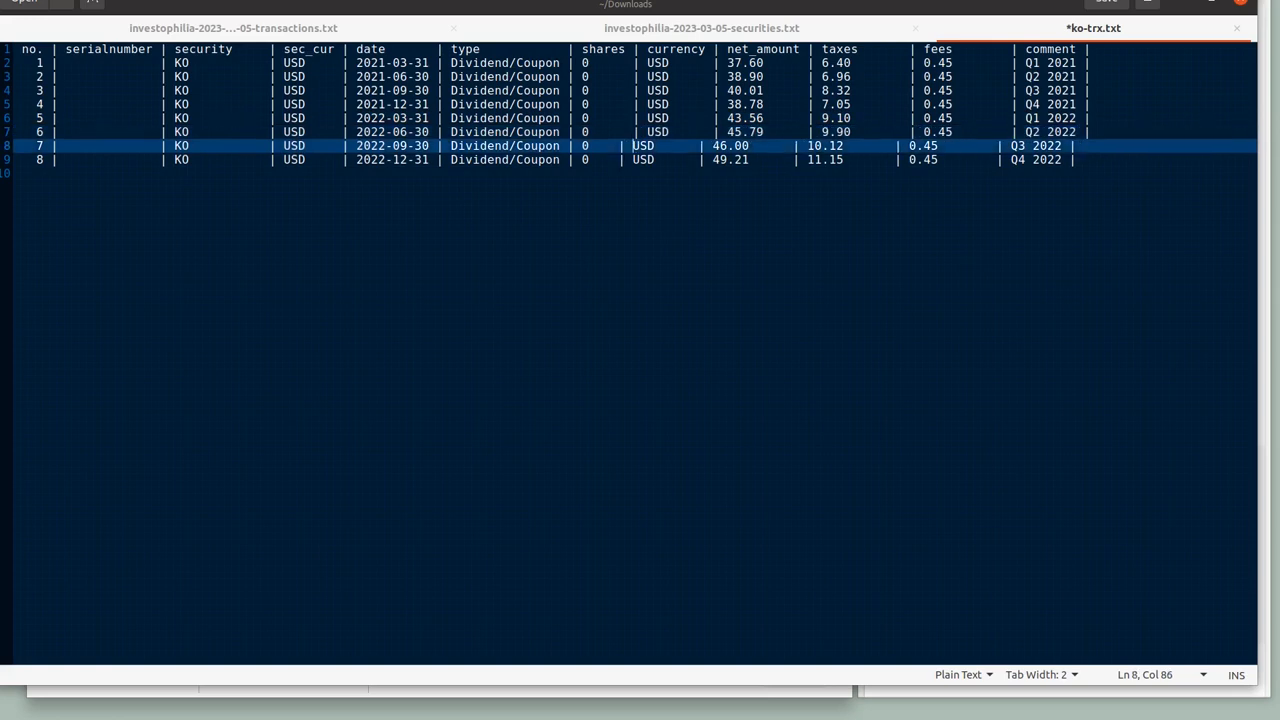
{"action": "key", "text": "Left"}
{"action": "key", "text": "Left"}
{"action": "key", "text": "Down"}
{"action": "key", "text": "Left"}
{"action": "key", "text": "Left"}
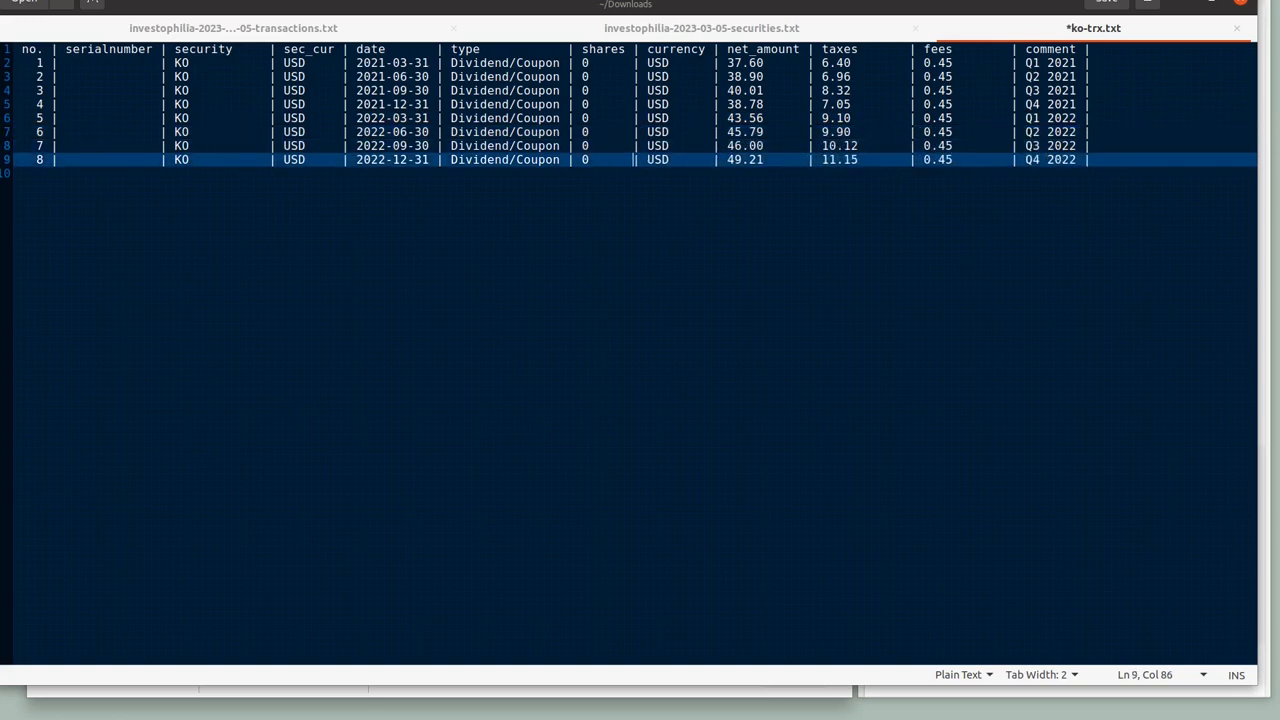
{"action": "left_click", "coordinate": [1115, 163]}
{"action": "key", "text": "ctrl+s"}
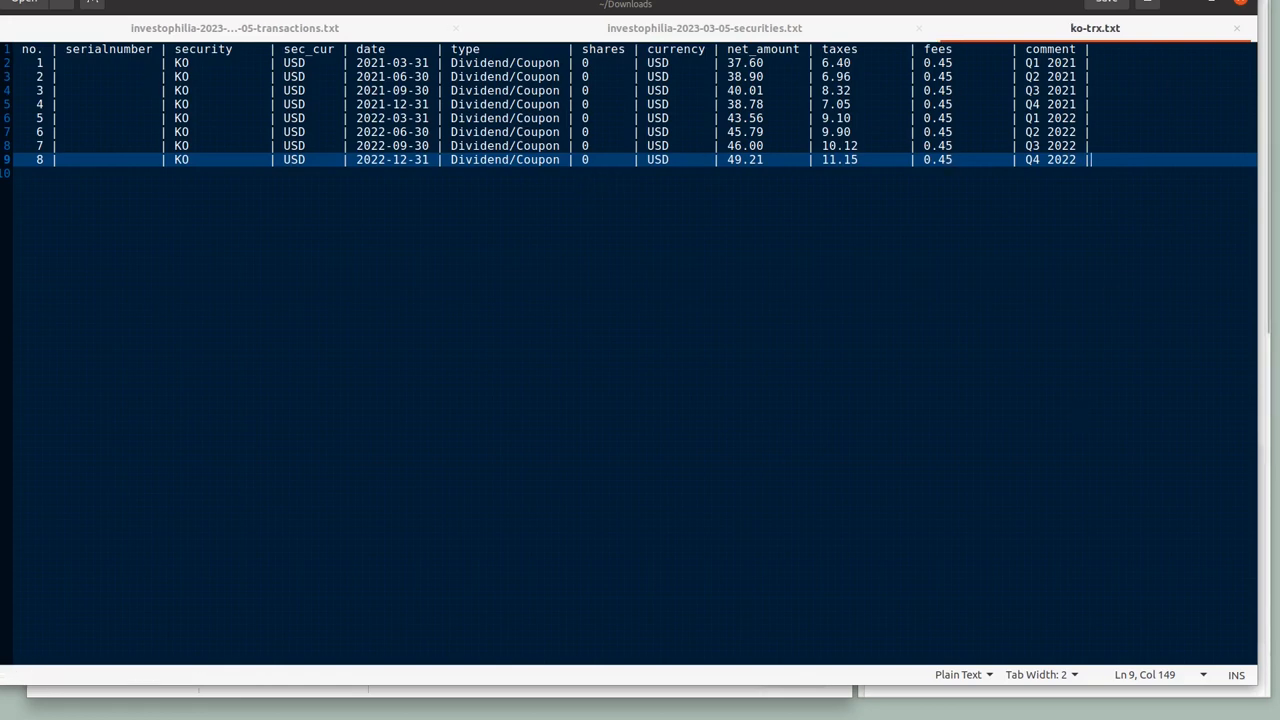
- Return to Investophilia, reload the transactions page and try to import ko-trx.txt with the zeroed shares
{"action": "key", "text": "alt+Tab"}
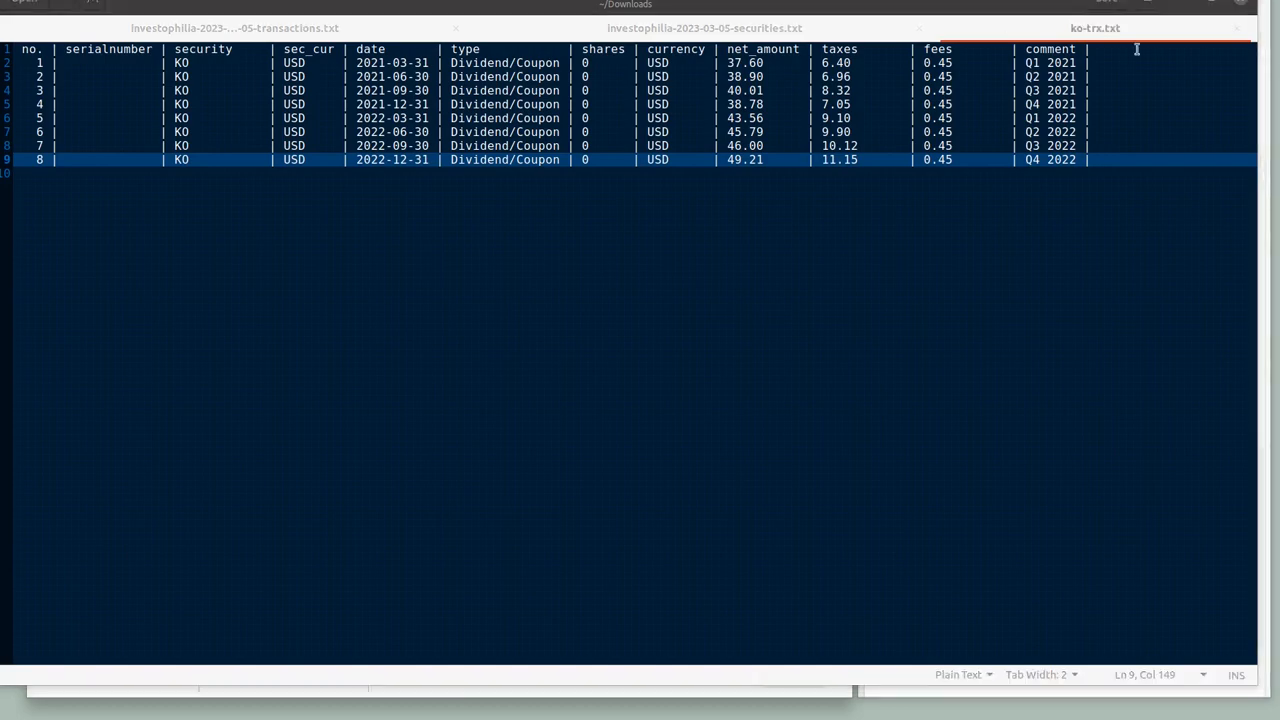
{"action": "left_click", "coordinate": [1195, 5]}
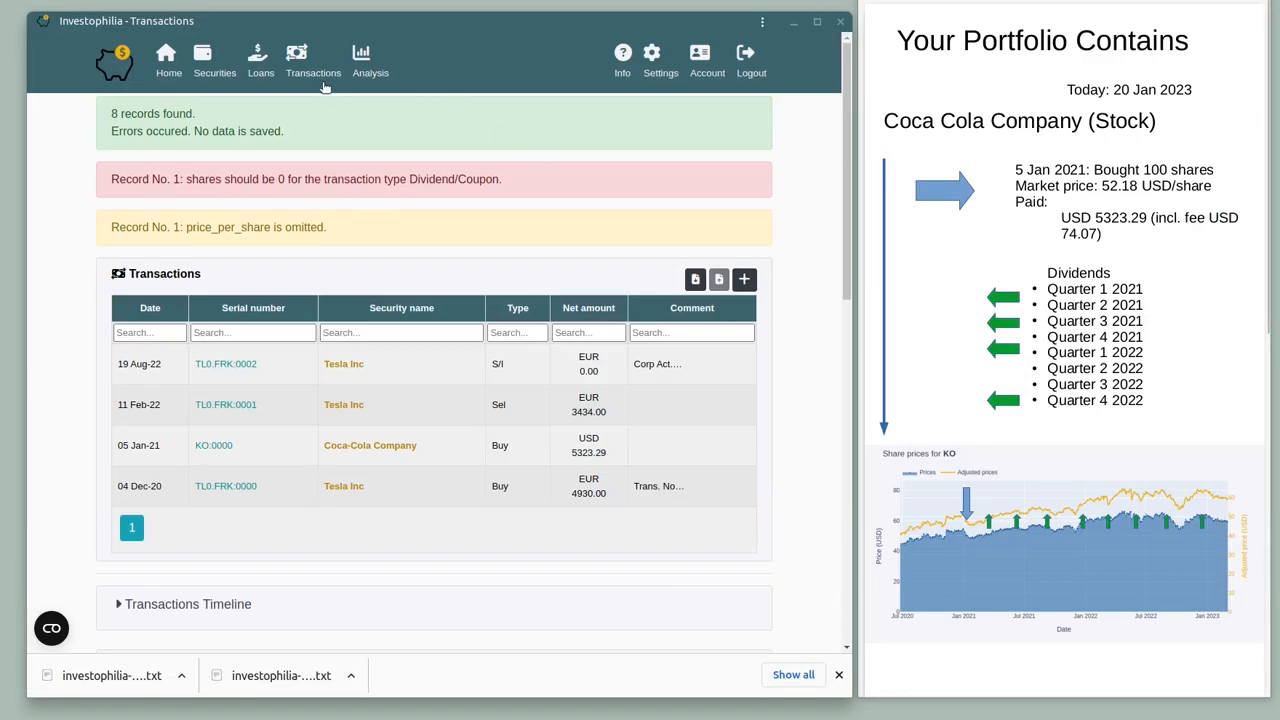
{"action": "left_click", "coordinate": [298, 64]}
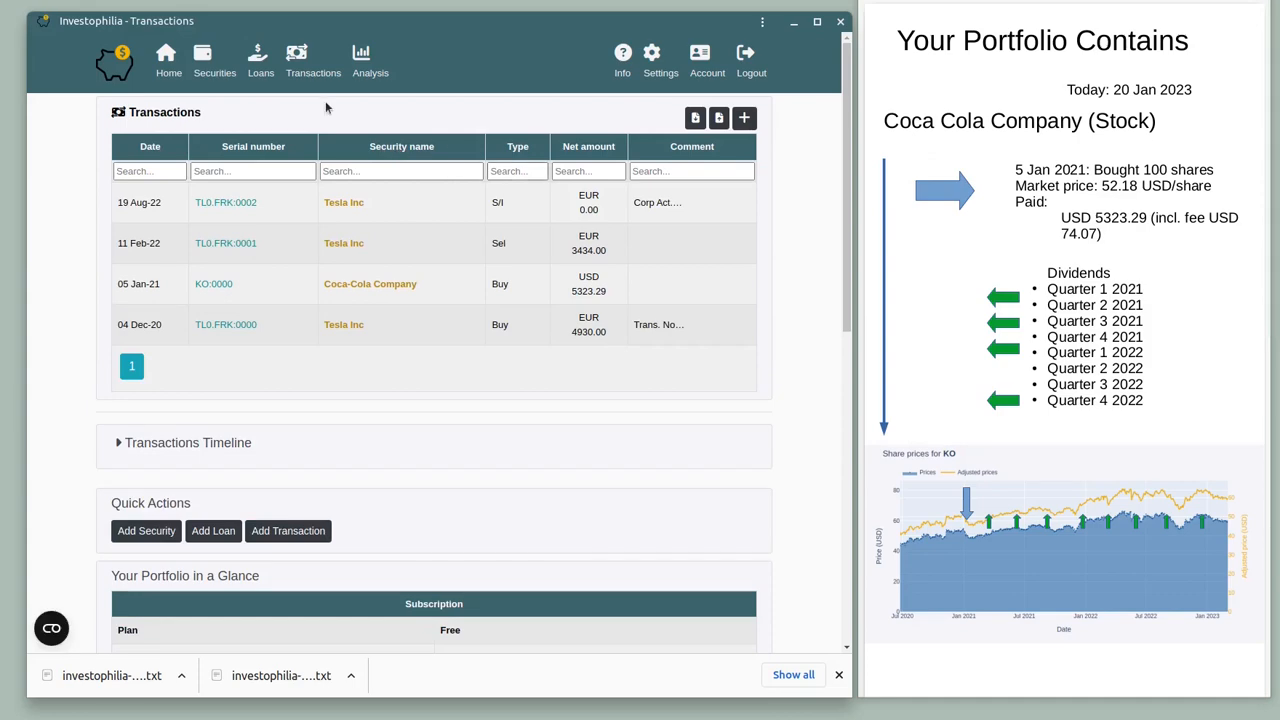
{"action": "left_click", "coordinate": [719, 118]}
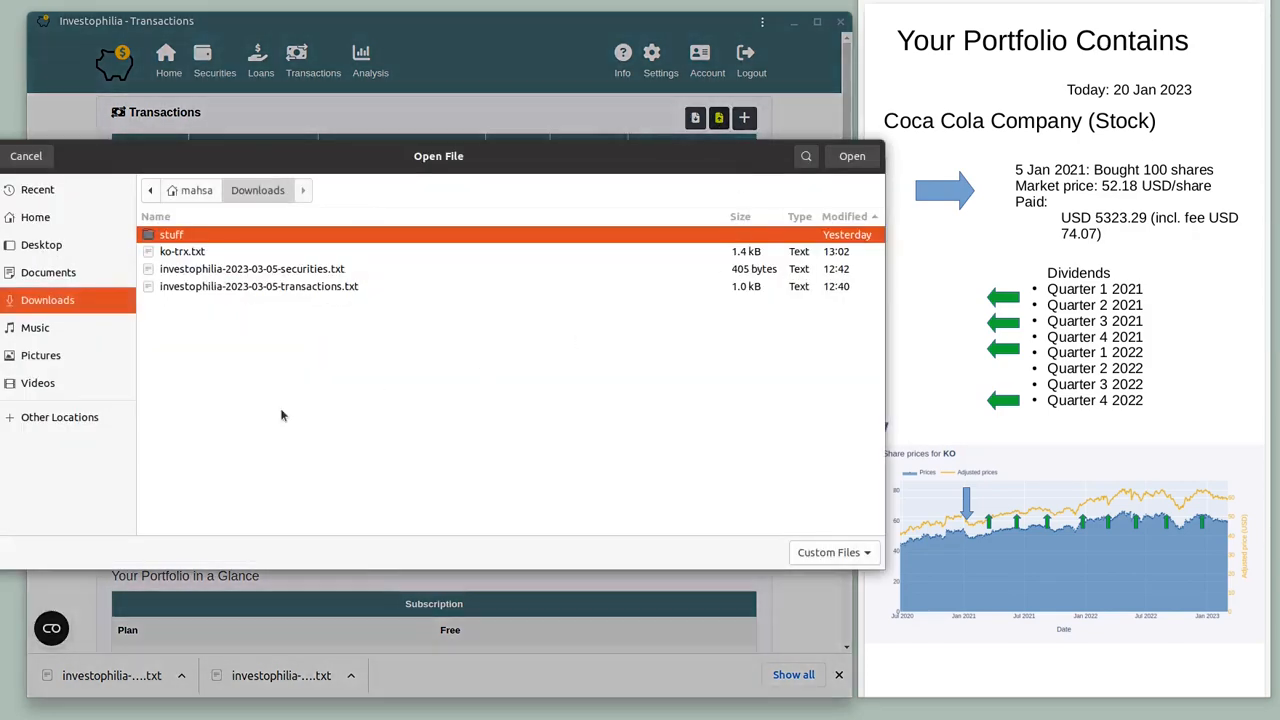
{"action": "double_click", "coordinate": [176, 251]}
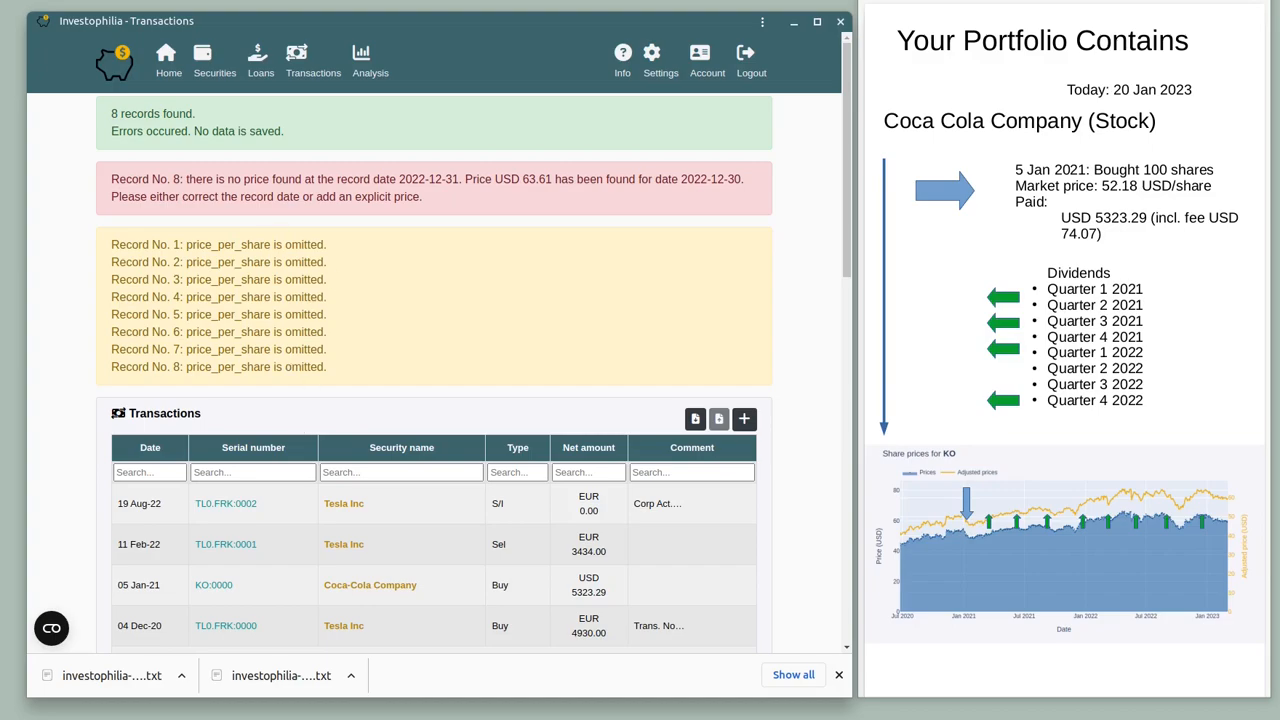
- Set record 8's date in ko-trx.txt to 2022-12-30 and save the file
{"action": "left_click", "coordinate": [3, 70]}
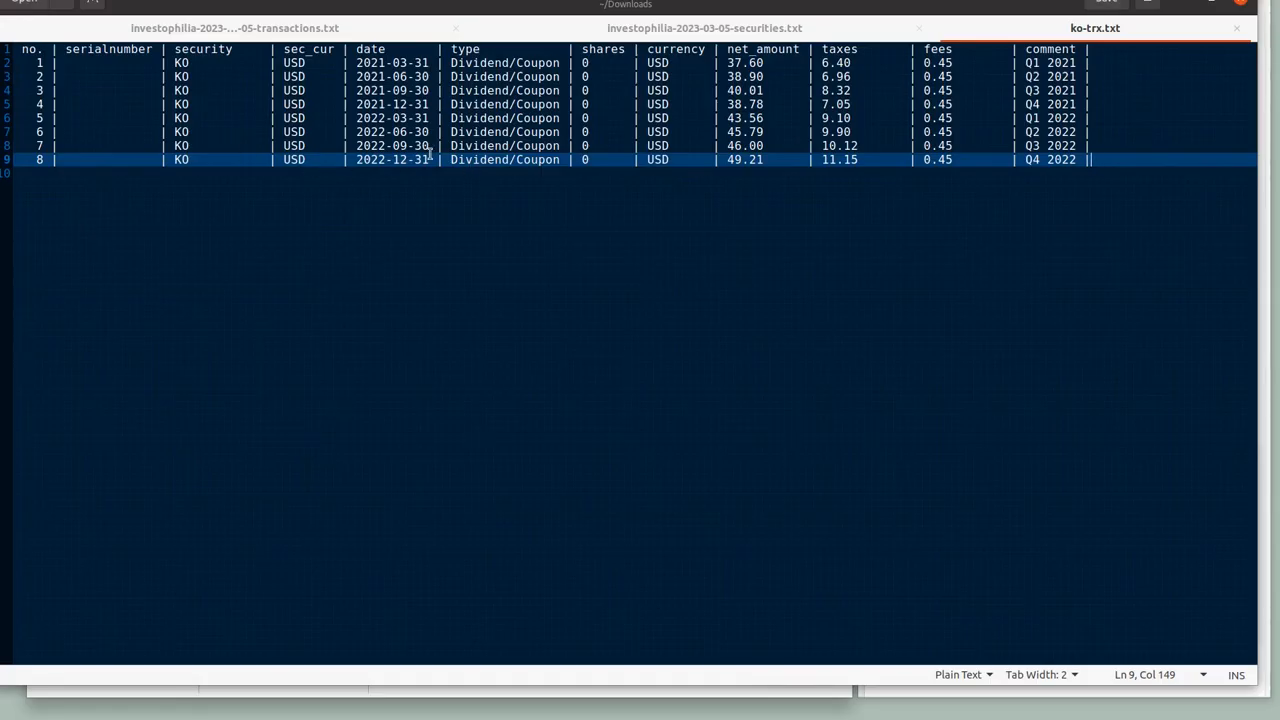
{"action": "left_click", "coordinate": [429, 159]}
{"action": "key", "text": "BackSpace"}
{"action": "type", "text": "0"}
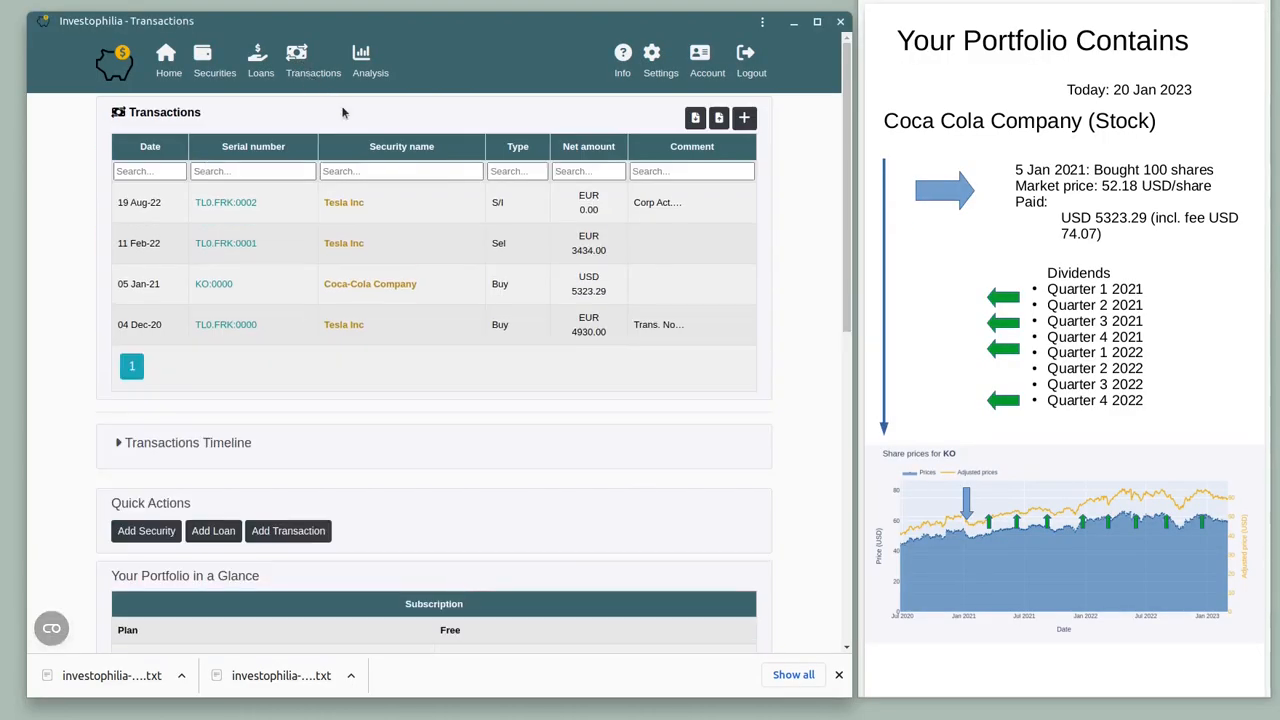
- Import the date-corrected ko-trx.txt into the Investophilia transactions and reload the transactions list
{"action": "left_click", "coordinate": [719, 118]}
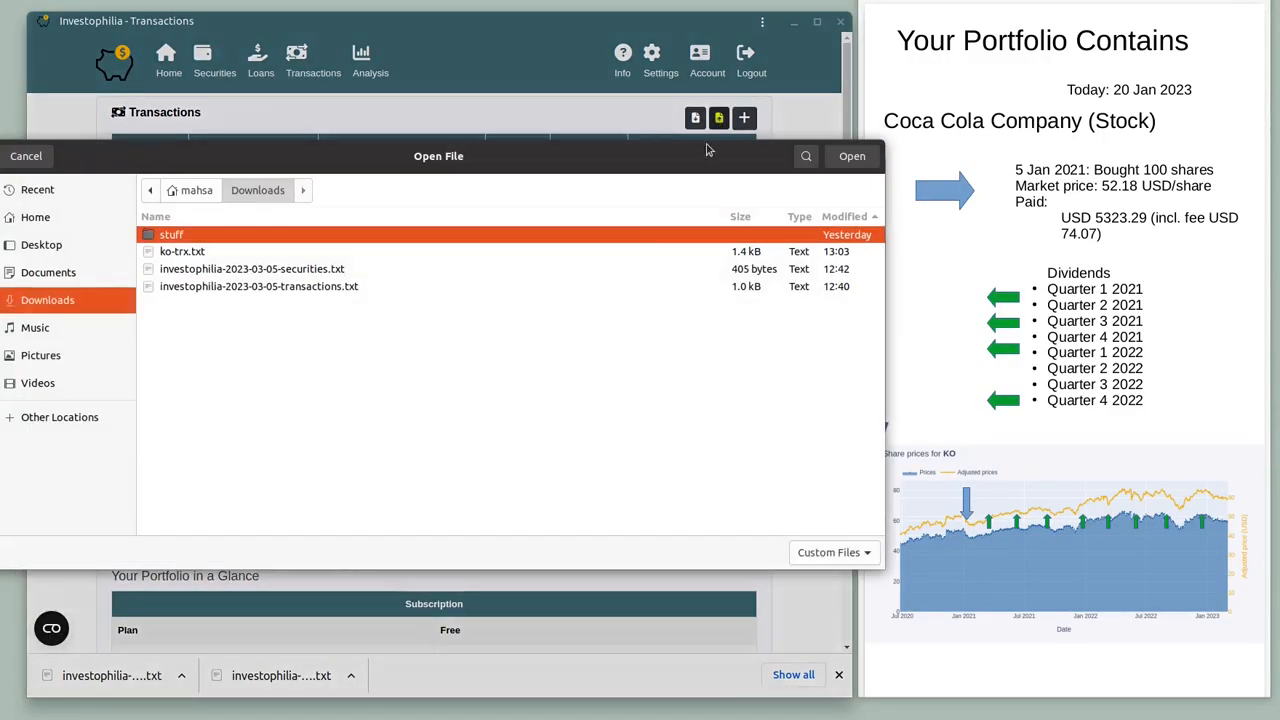
{"action": "double_click", "coordinate": [184, 252]}
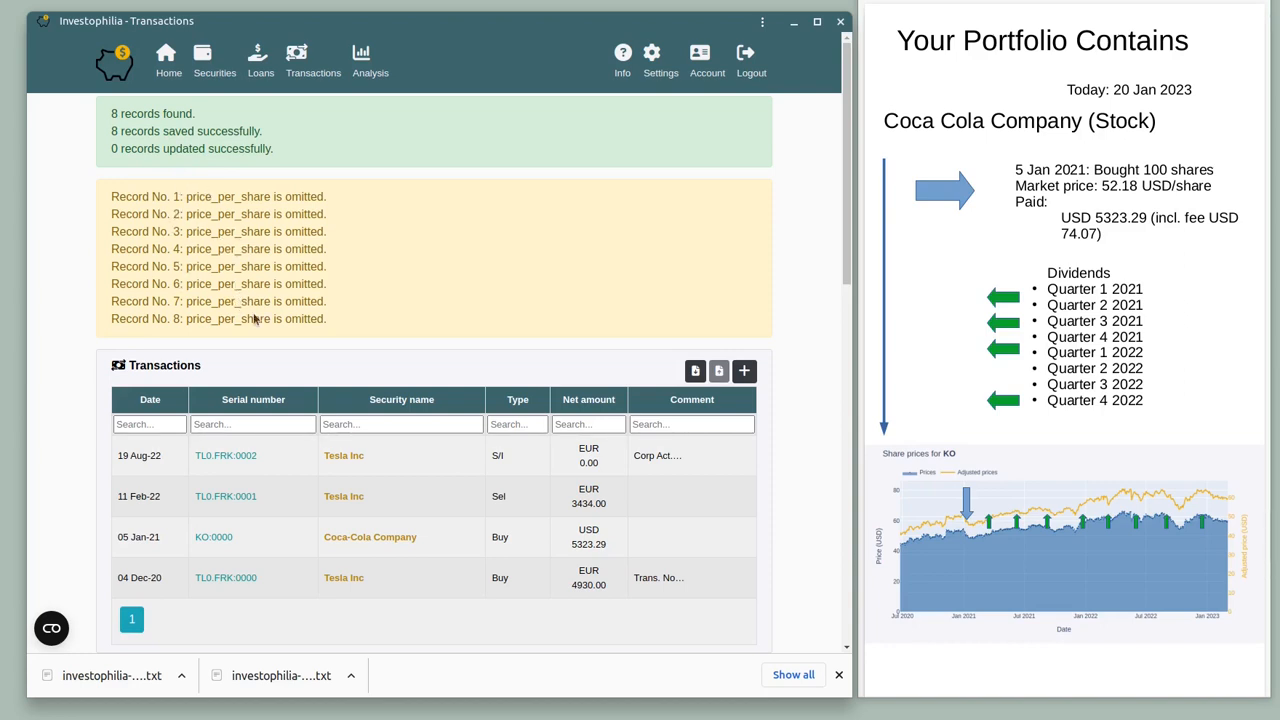
{"action": "scroll", "coordinate": [466, 345], "scroll_direction": "down", "scroll_amount": 1}
{"action": "scroll", "coordinate": [607, 316], "scroll_direction": "up", "scroll_amount": 1}
{"action": "left_click", "coordinate": [298, 76]}
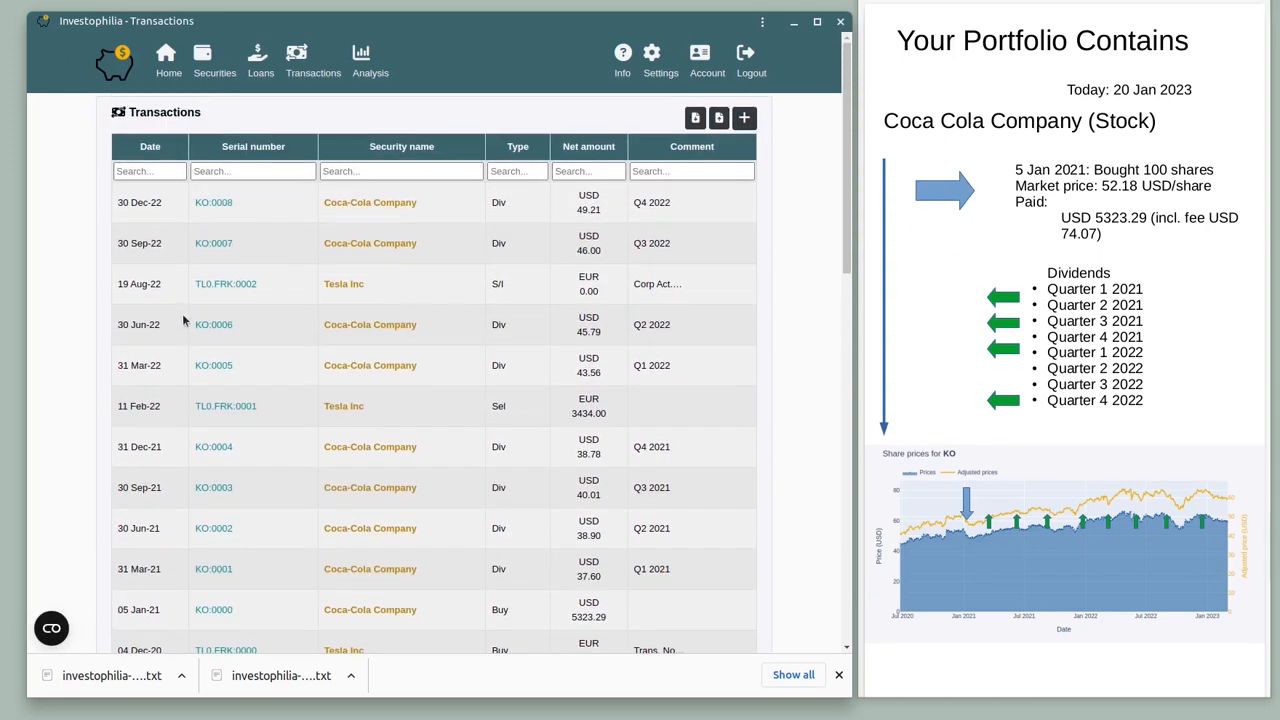
- Filter the transactions by security name "coca" and sort them by date from oldest to newest
{"action": "left_click", "coordinate": [355, 171]}
{"action": "left_click", "coordinate": [363, 176]}
{"action": "type", "text": "coca"}
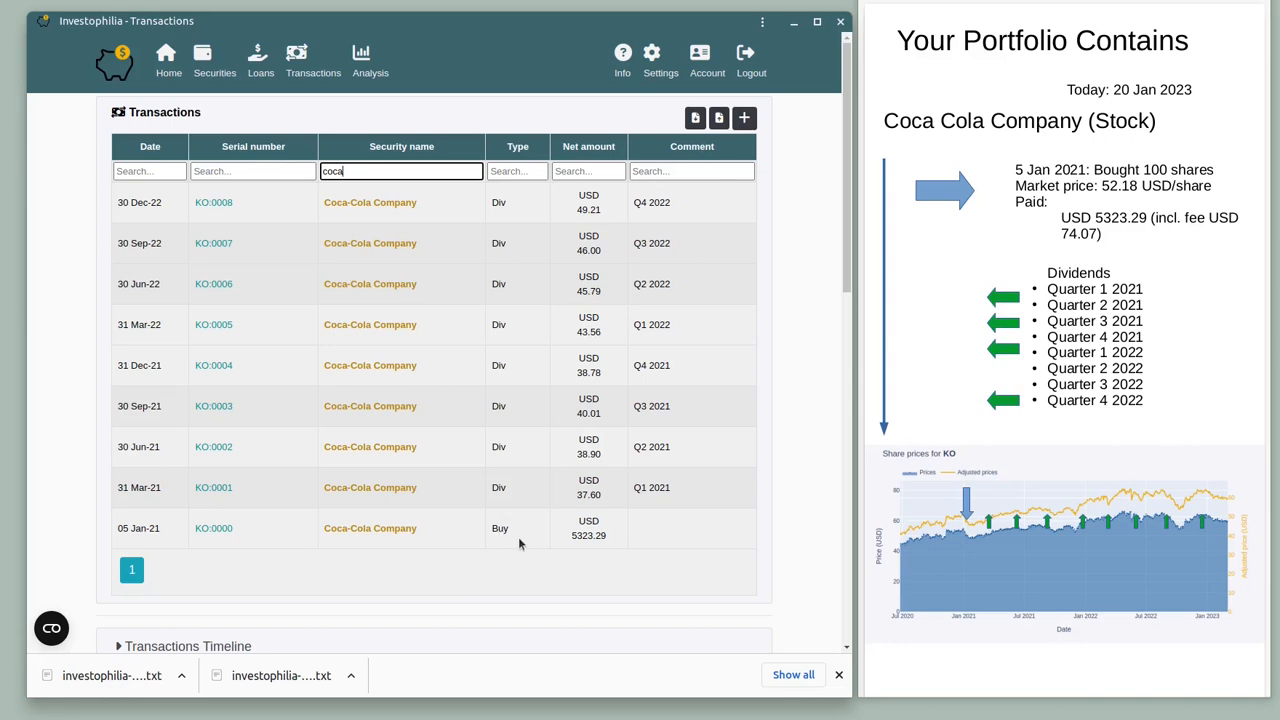
{"action": "left_click", "coordinate": [147, 148]}
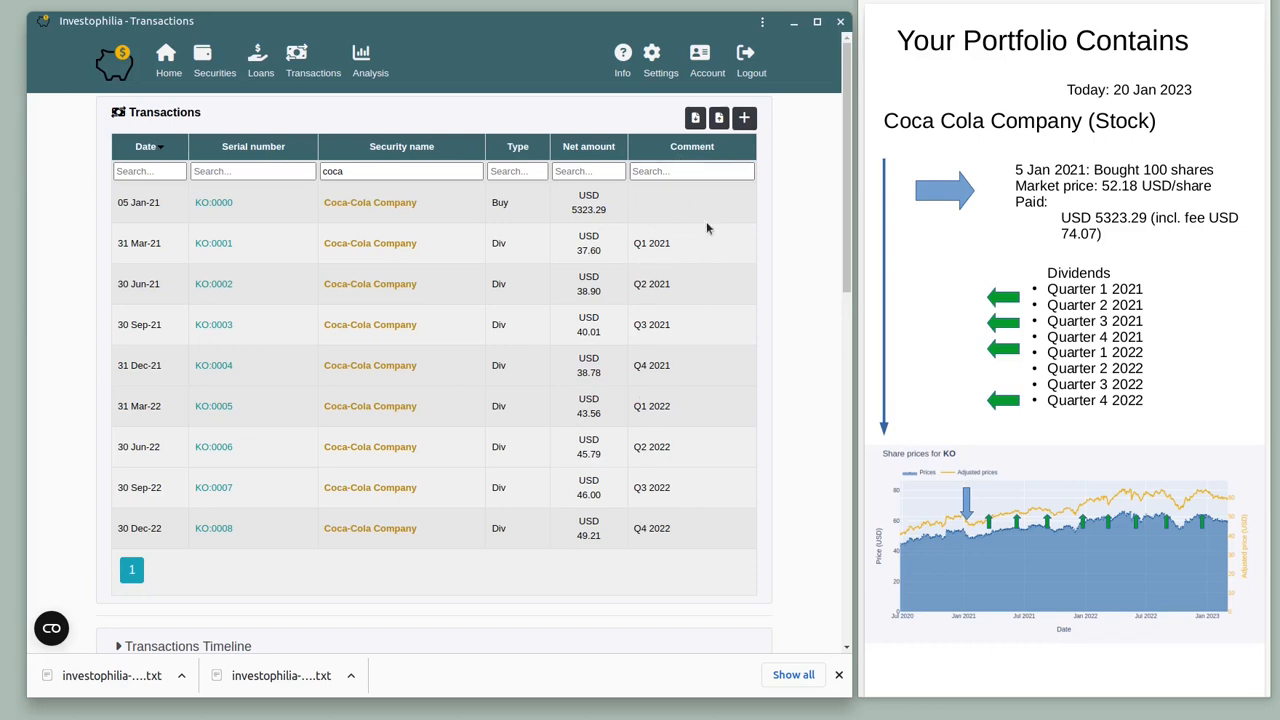
- Export the Investophilia transactions and open the downloaded investophilia-2023-03-05-transactions (1).txt from the Downloads folder
{"action": "key", "text": "alt+Tab"}
{"action": "left_click", "coordinate": [695, 119]}
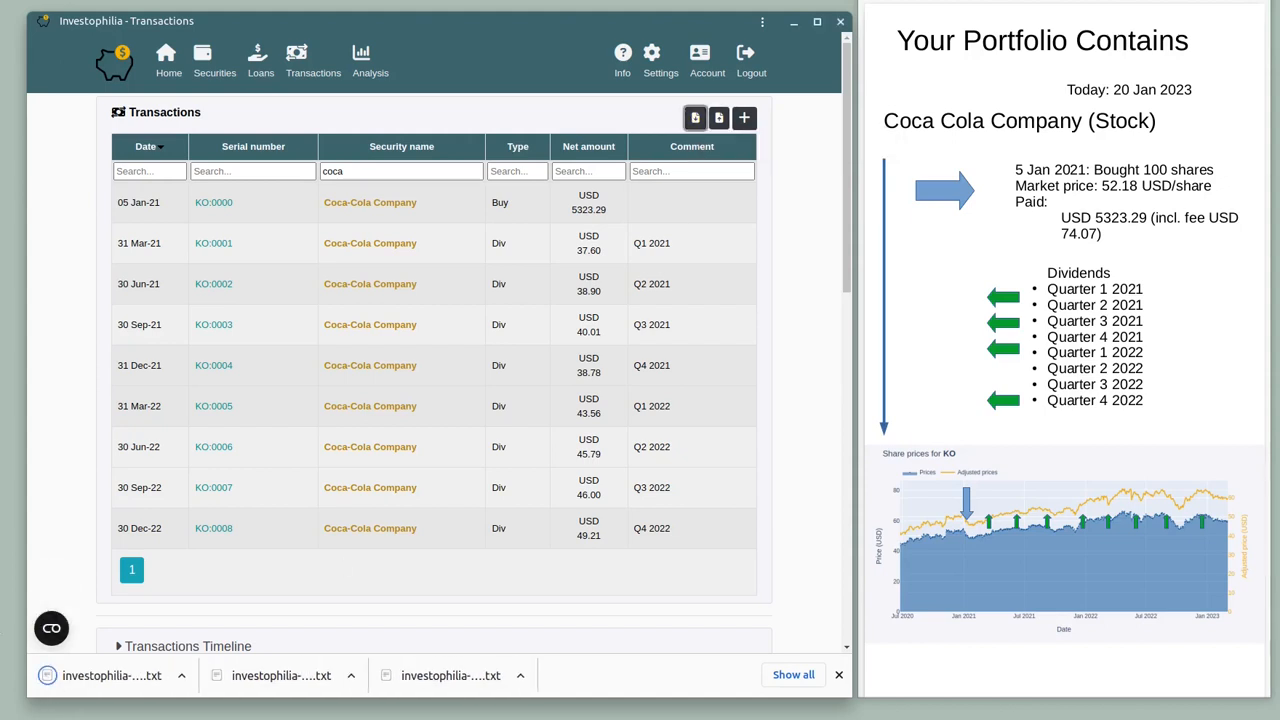
{"action": "key", "text": "alt+Tab"}
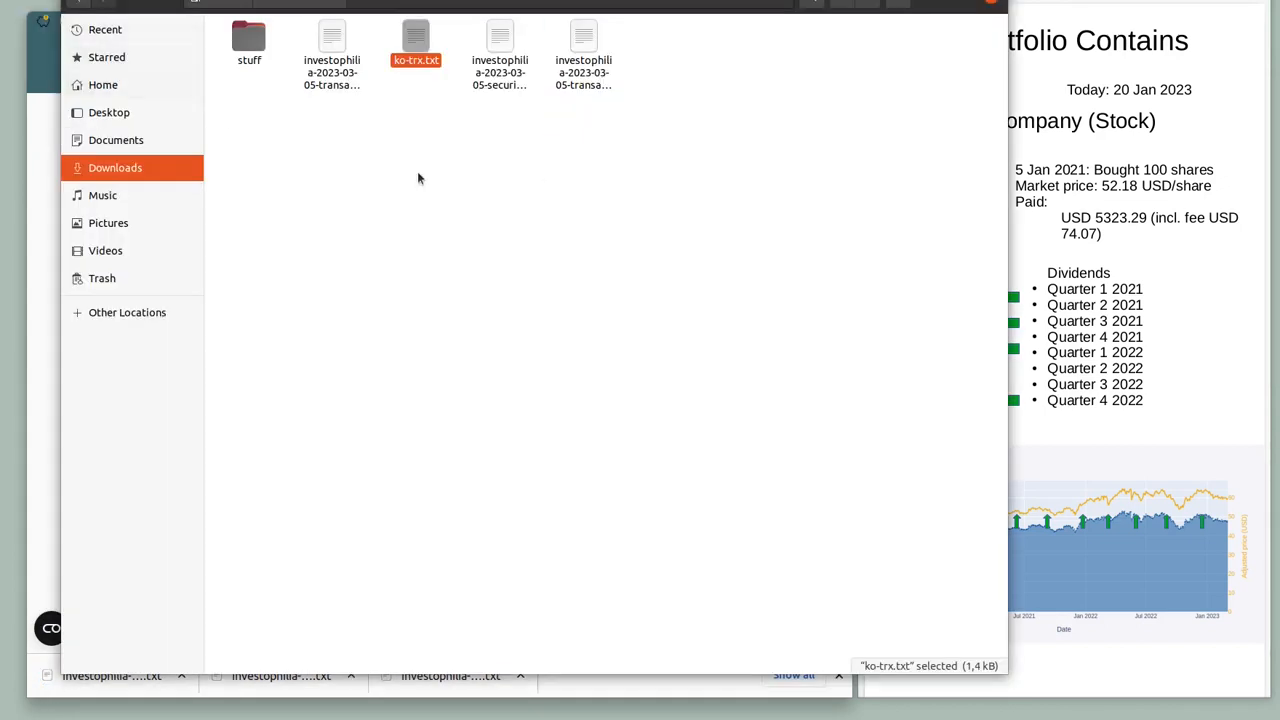
{"action": "left_click", "coordinate": [382, 168]}
{"action": "left_click", "coordinate": [310, 108]}
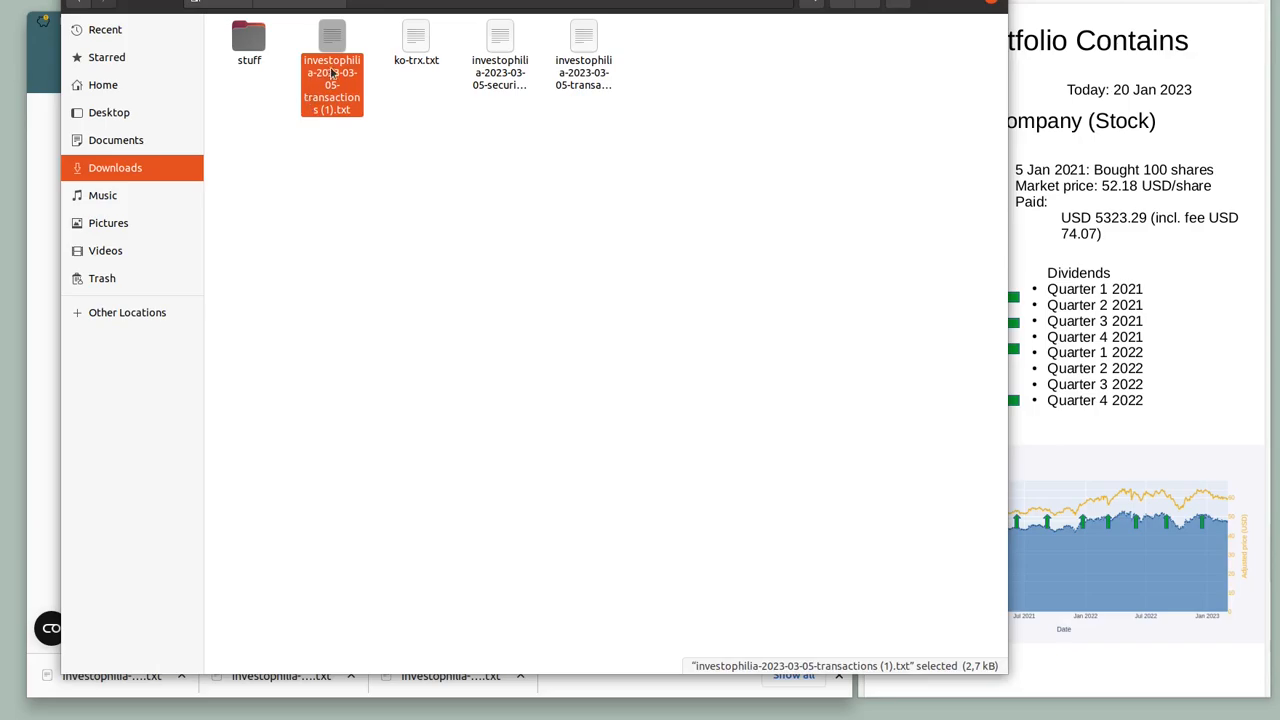
{"action": "double_click", "coordinate": [332, 71]}
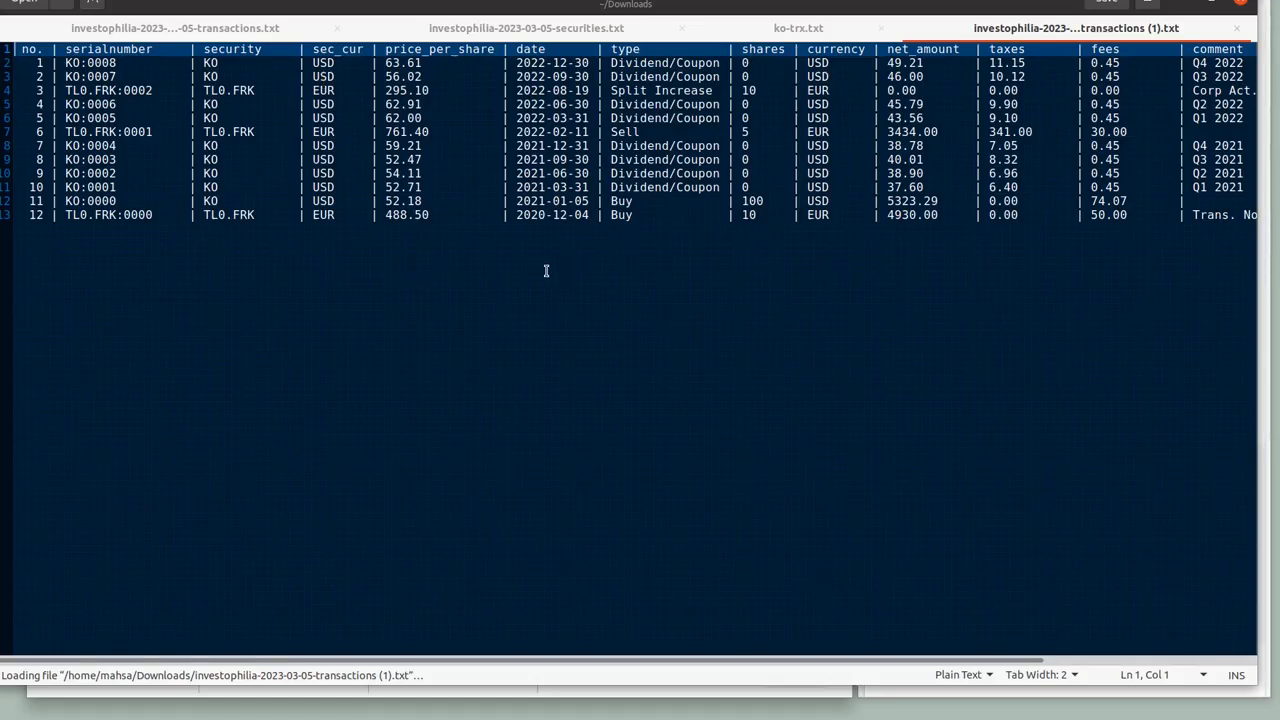
- Examine the serialnumber and price_per_share values of the records in the exported transactions file
{"action": "mouse_move", "coordinate": [450, 660]}
{"action": "left_mouse_down"}
{"action": "mouse_move", "coordinate": [707, 663]}
{"action": "mouse_move", "coordinate": [430, 664]}
{"action": "left_mouse_up"}
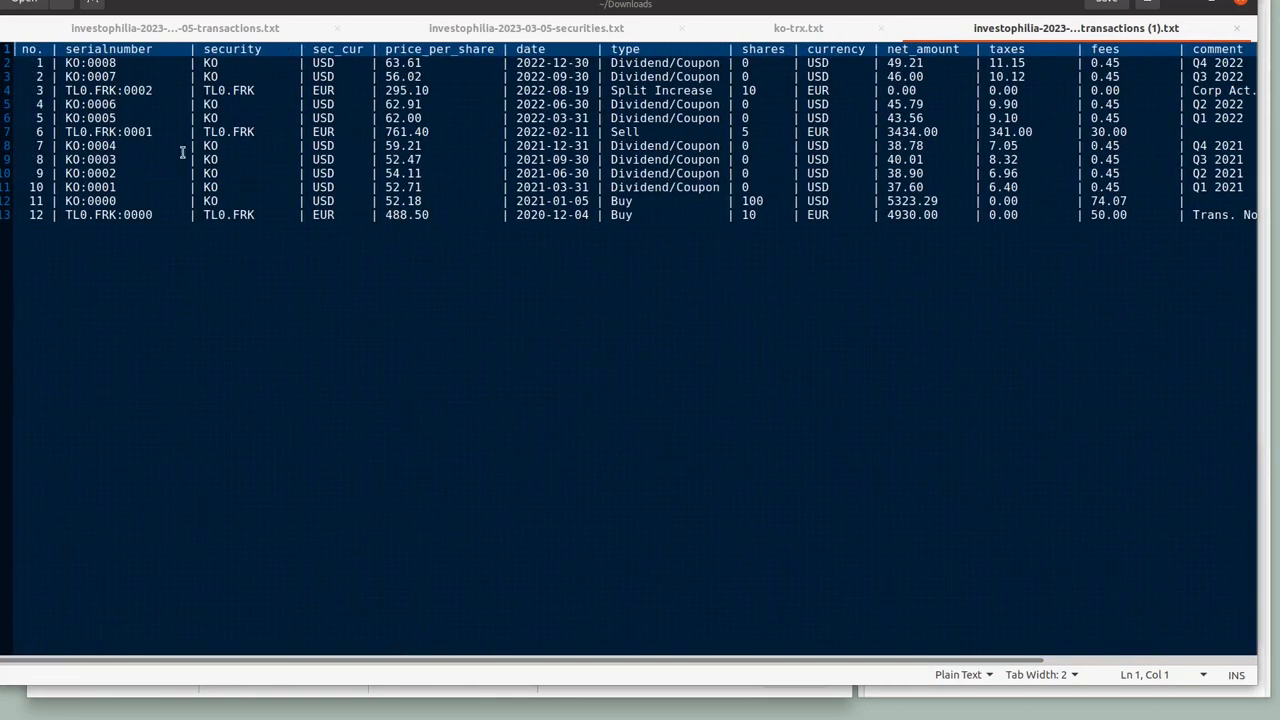
{"action": "left_click", "coordinate": [129, 76]}
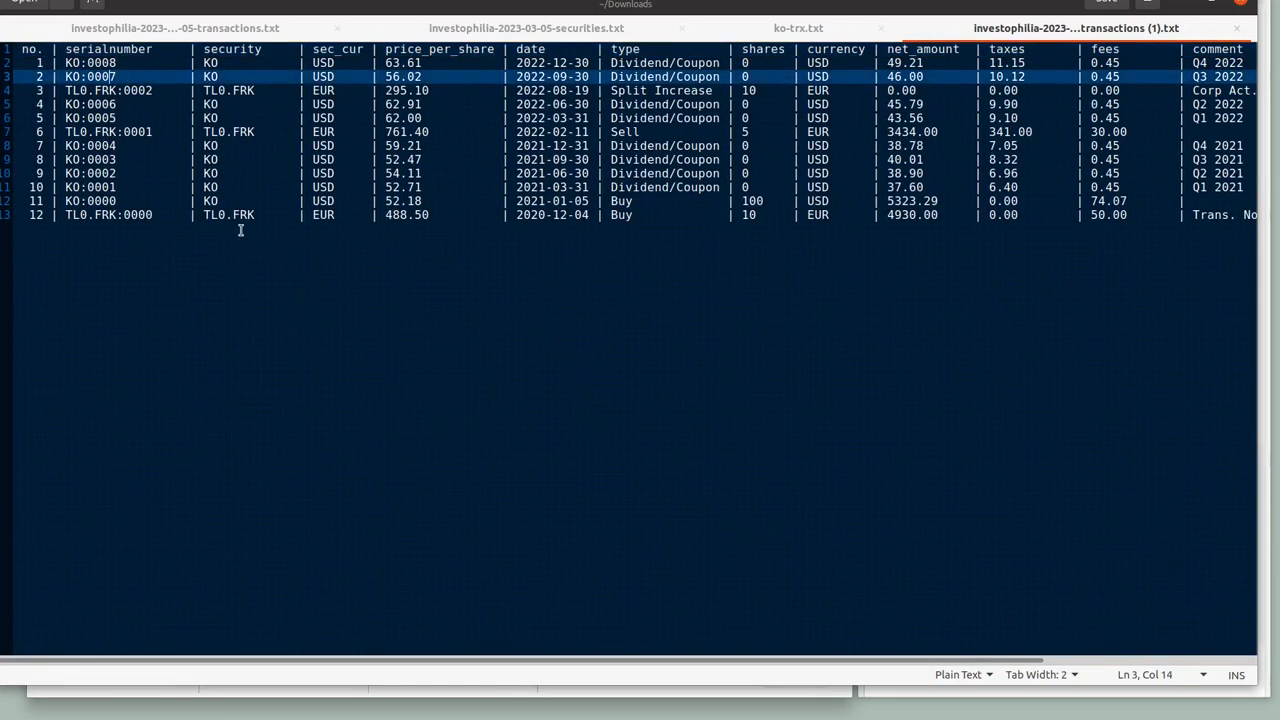
{"action": "key", "text": "Down"}
{"action": "key", "text": "ctrl+Right"}
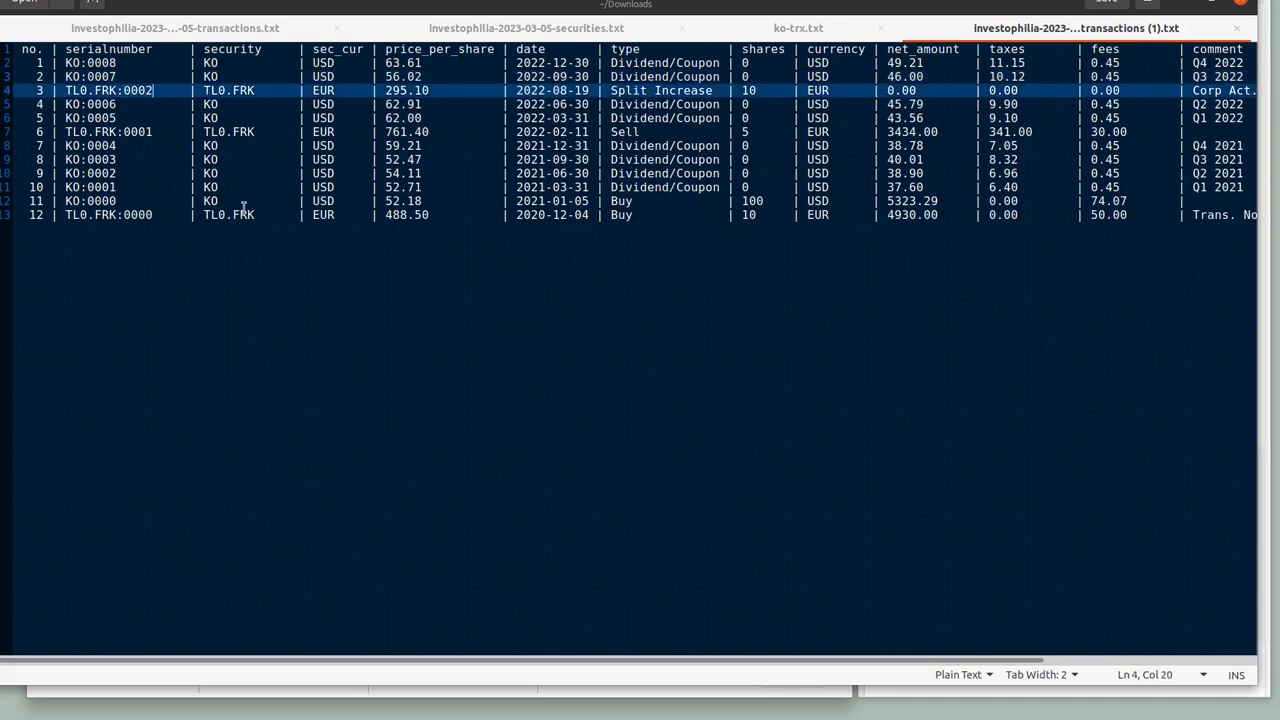
{"action": "left_click", "coordinate": [386, 63]}
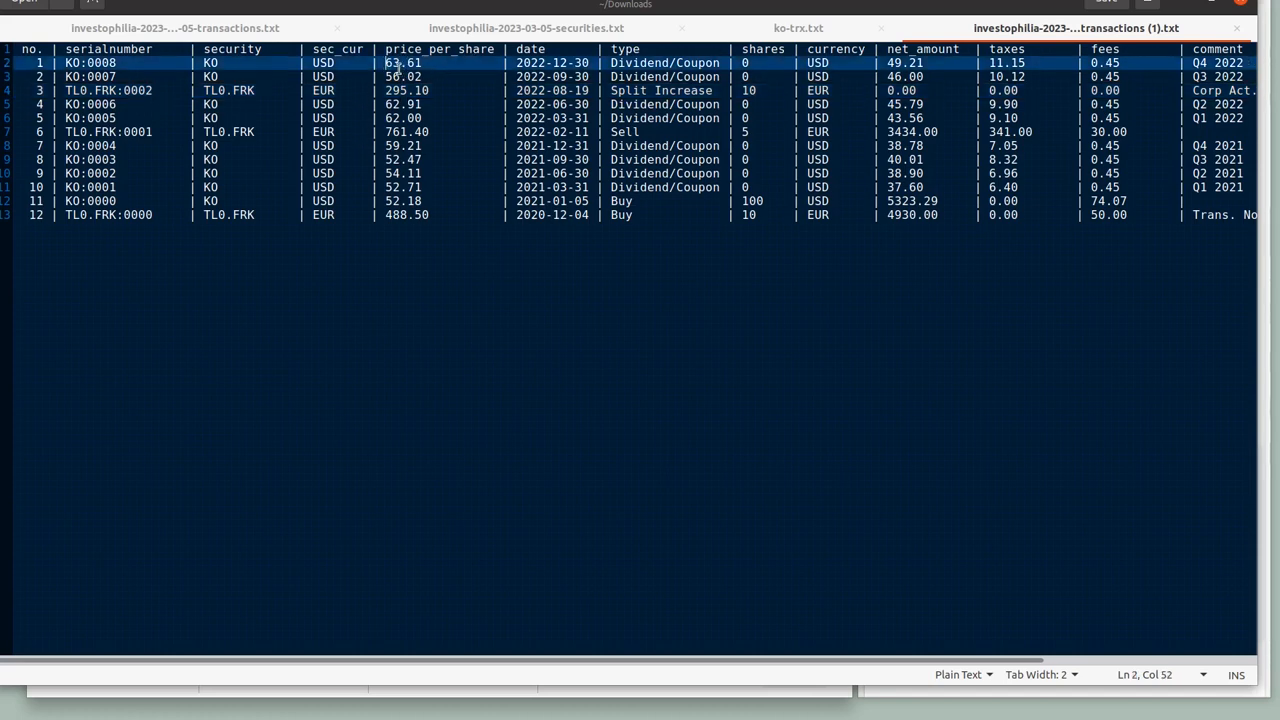
{"action": "key", "text": "Down"}
{"action": "key", "text": "Down"}
{"action": "key", "text": "Down"}
{"action": "key", "text": "Down"}
{"action": "key", "text": "Down"}
{"action": "key", "text": "Down"}
{"action": "key", "text": "Down"}
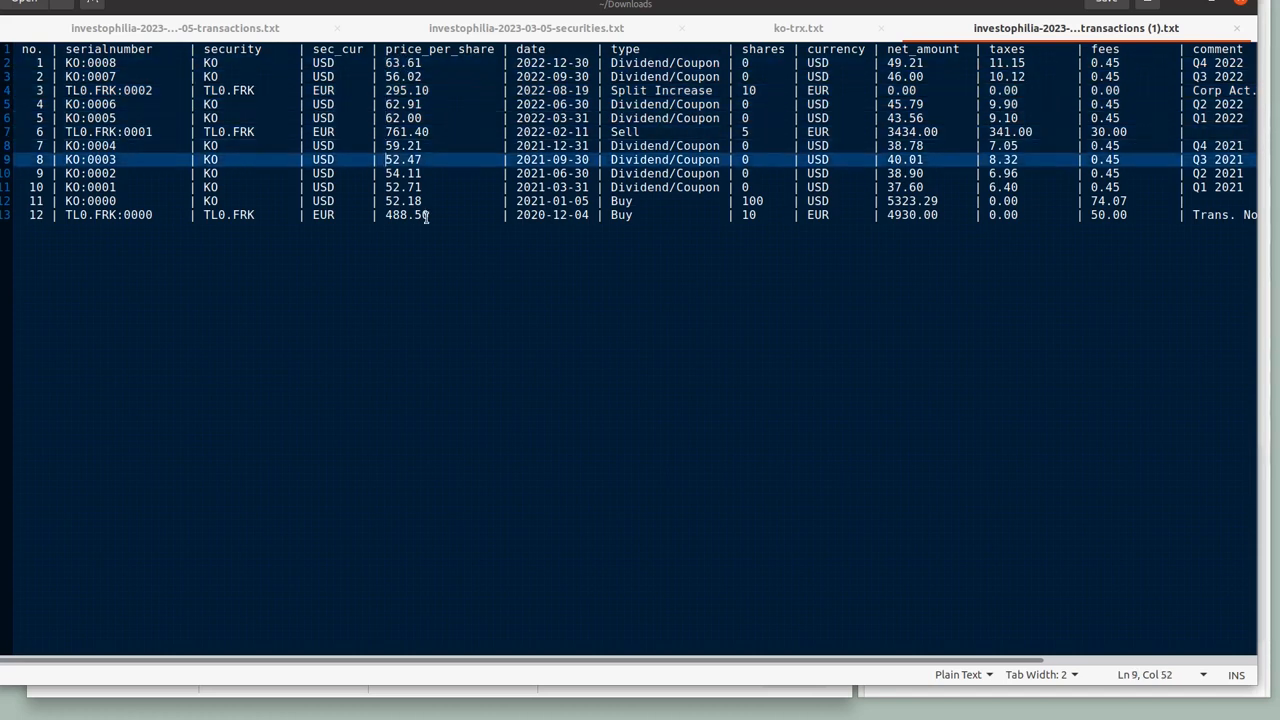
{"action": "key", "text": "shift+Right"}
{"action": "key", "text": "shift+Right"}
{"action": "key", "text": "shift+Right"}
{"action": "key", "text": "shift+Right"}
{"action": "key", "text": "shift+Right"}
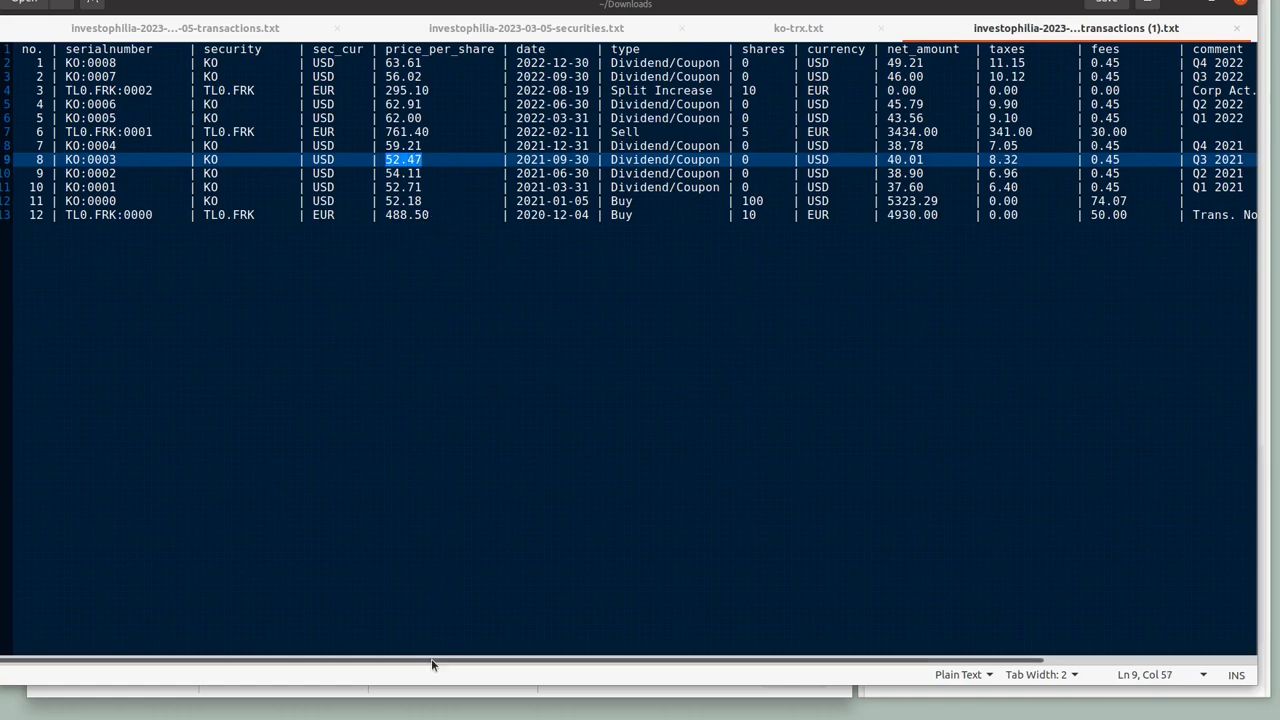
{"action": "left_click_drag", "start_coordinate": [431, 658], "coordinate": [332, 672]}
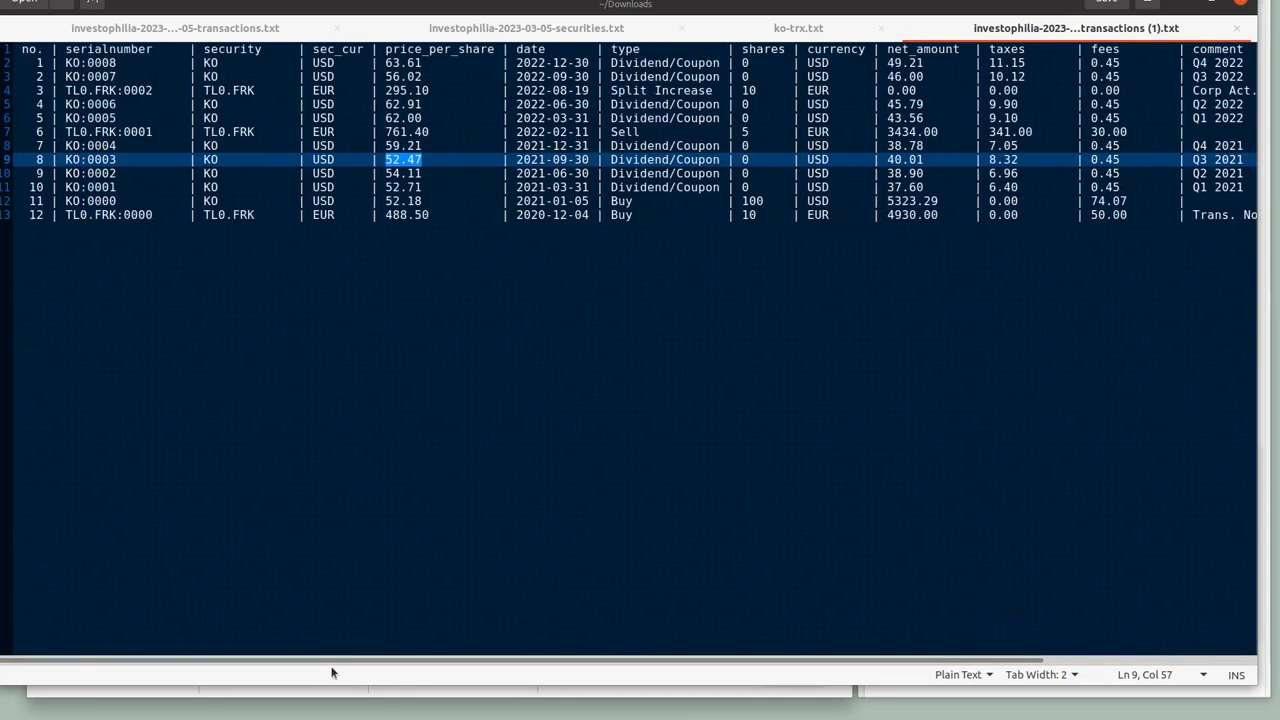
{"action": "left_click", "coordinate": [111, 76]}
{"action": "key", "text": "Down"}
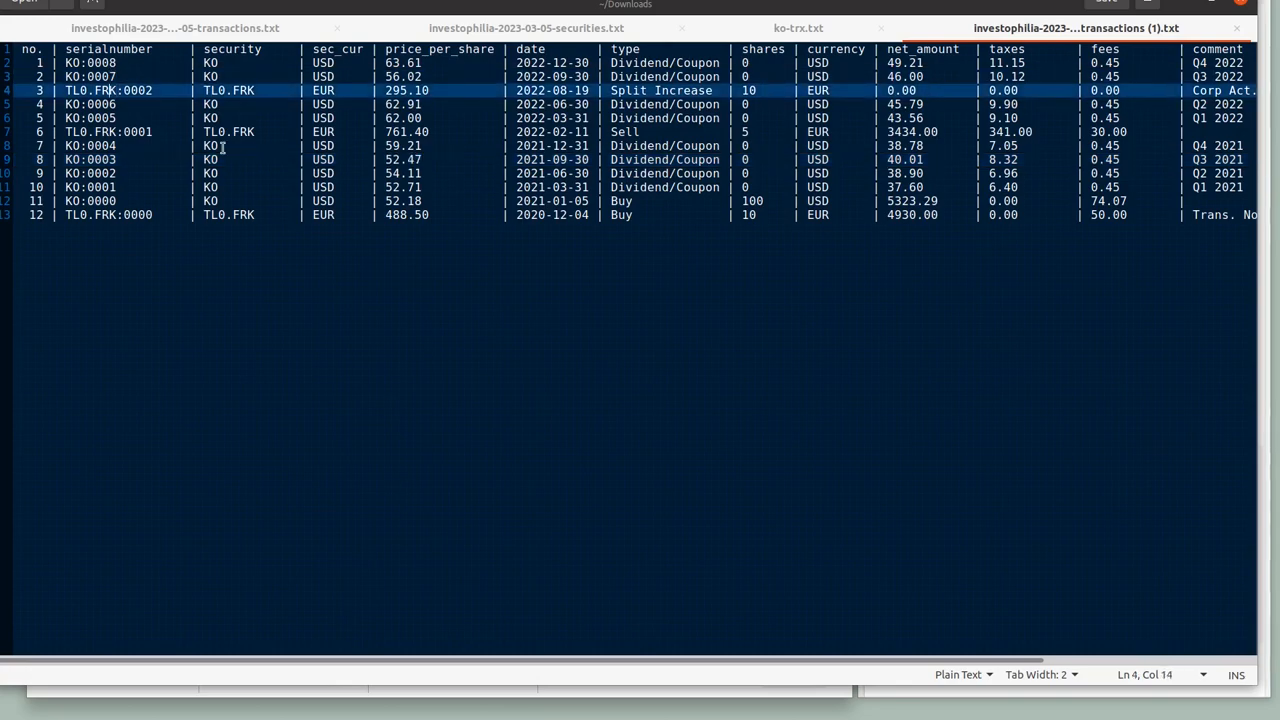
- Delete the nine records listed above the KO:0001 dividend record in the exported transactions file, keeping the header row
{"action": "key", "text": "Home"}
{"action": "key", "text": "Up"}
{"action": "key", "text": "Up"}
{"action": "key", "text": "End"}
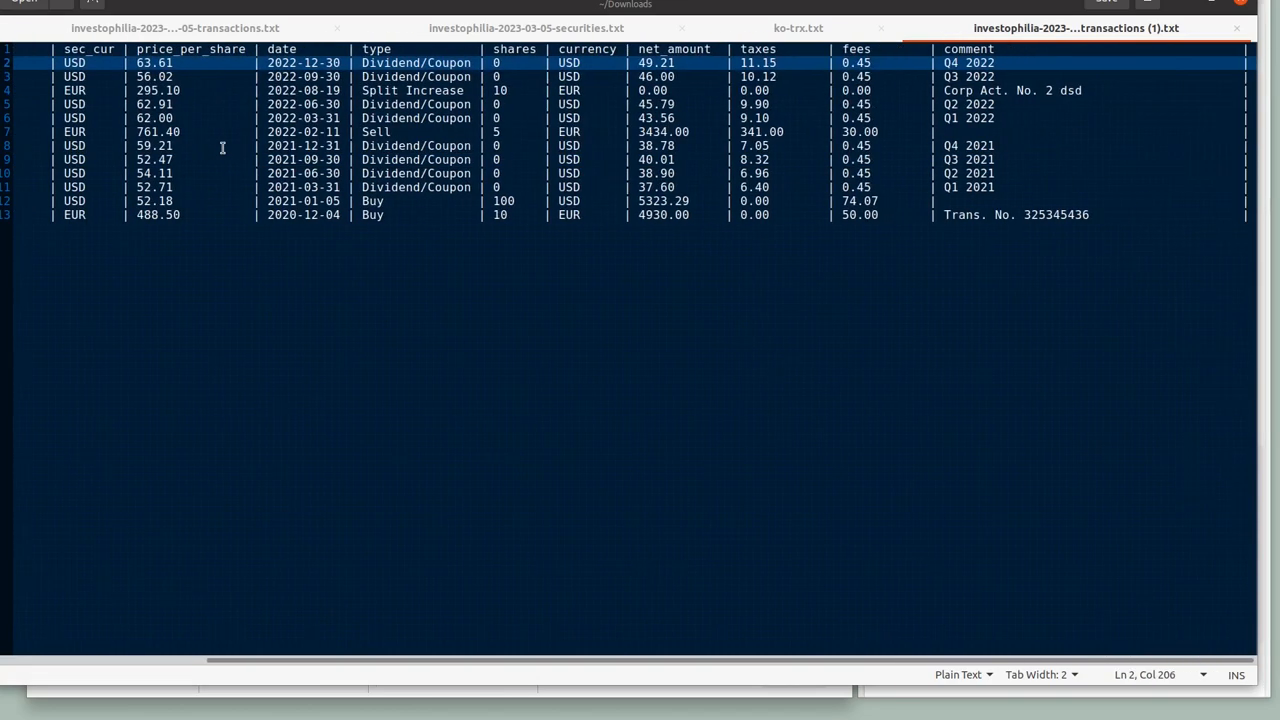
{"action": "key", "text": "Right"}
{"action": "key", "text": "Right"}
{"action": "key", "text": "Up"}
{"action": "key", "text": "shift+Down"}
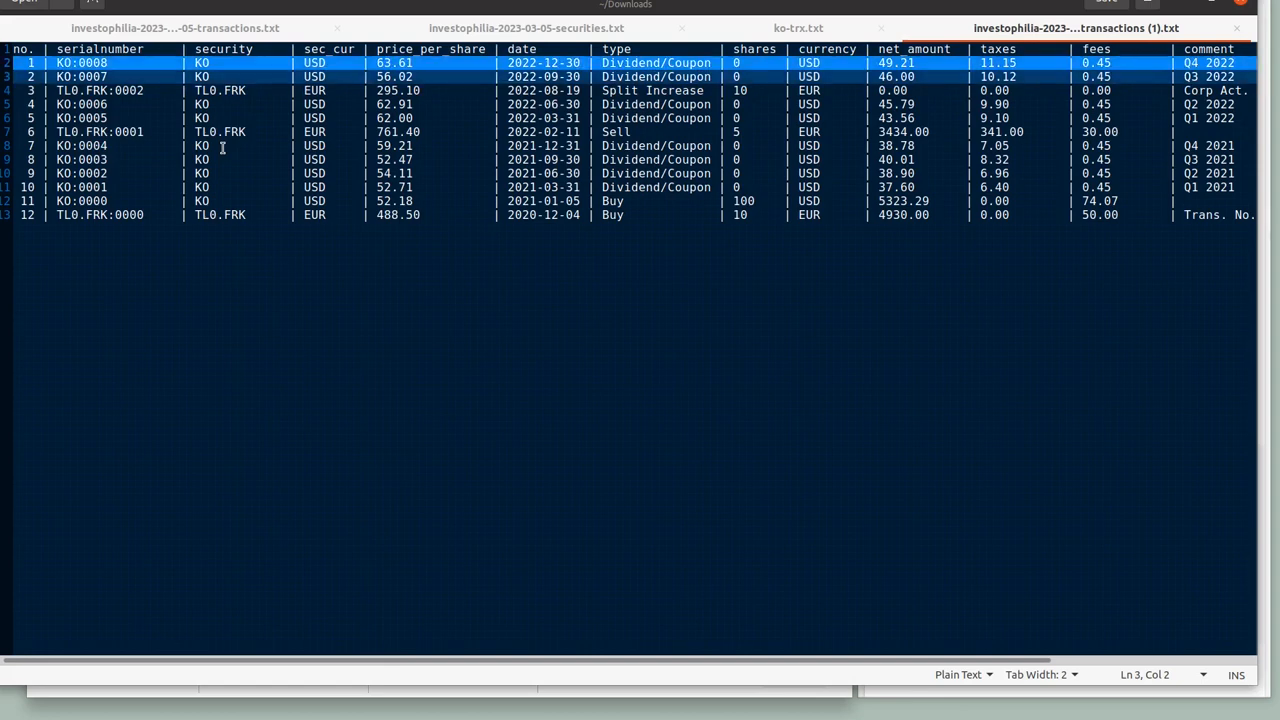
{"action": "key", "text": "shift+Down"}
{"action": "key", "text": "shift+Down"}
{"action": "key", "text": "shift+Down"}
{"action": "key", "text": "shift+Down"}
{"action": "key", "text": "shift+Down"}
{"action": "key", "text": "shift+Down"}
{"action": "key", "text": "shift+Down"}
{"action": "key", "text": "shift+Down"}
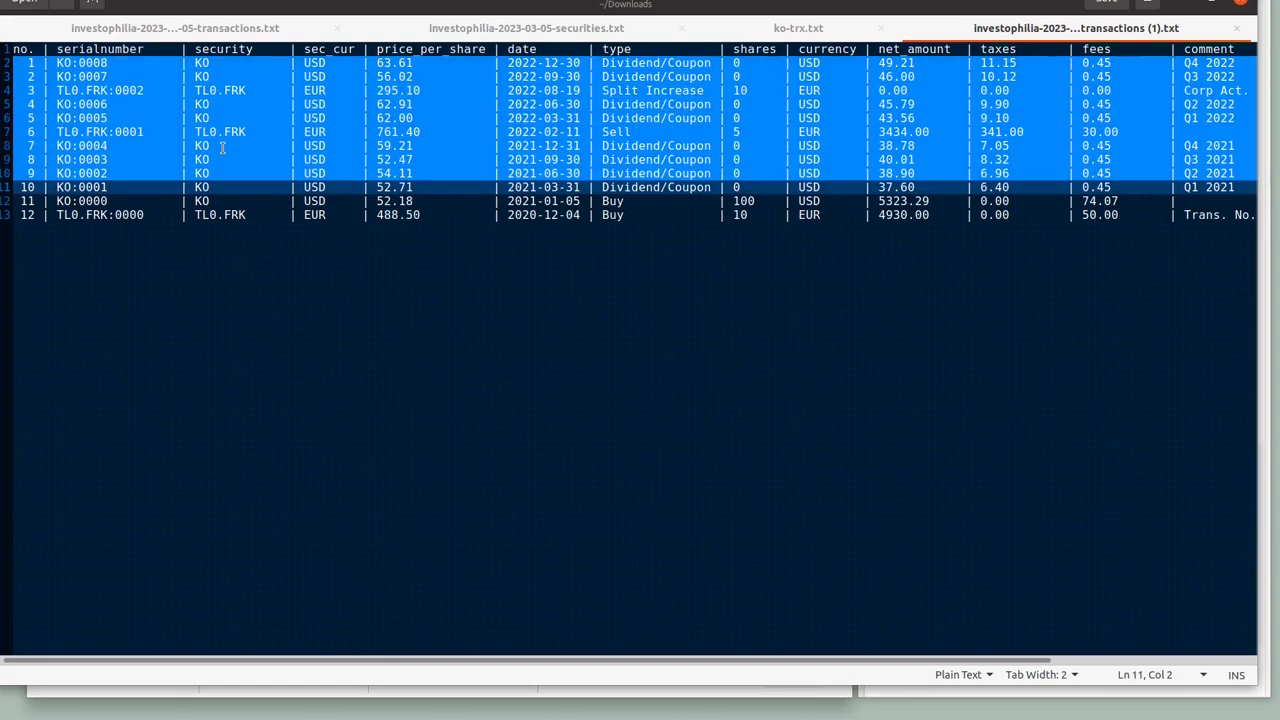
{"action": "key", "text": "Delete"}
- Delete the KO:0000 and TL0.FRK:0000 records below the KO:0001 record
{"action": "key", "text": "Down"}
{"action": "key", "text": "ctrl+shift+End"}
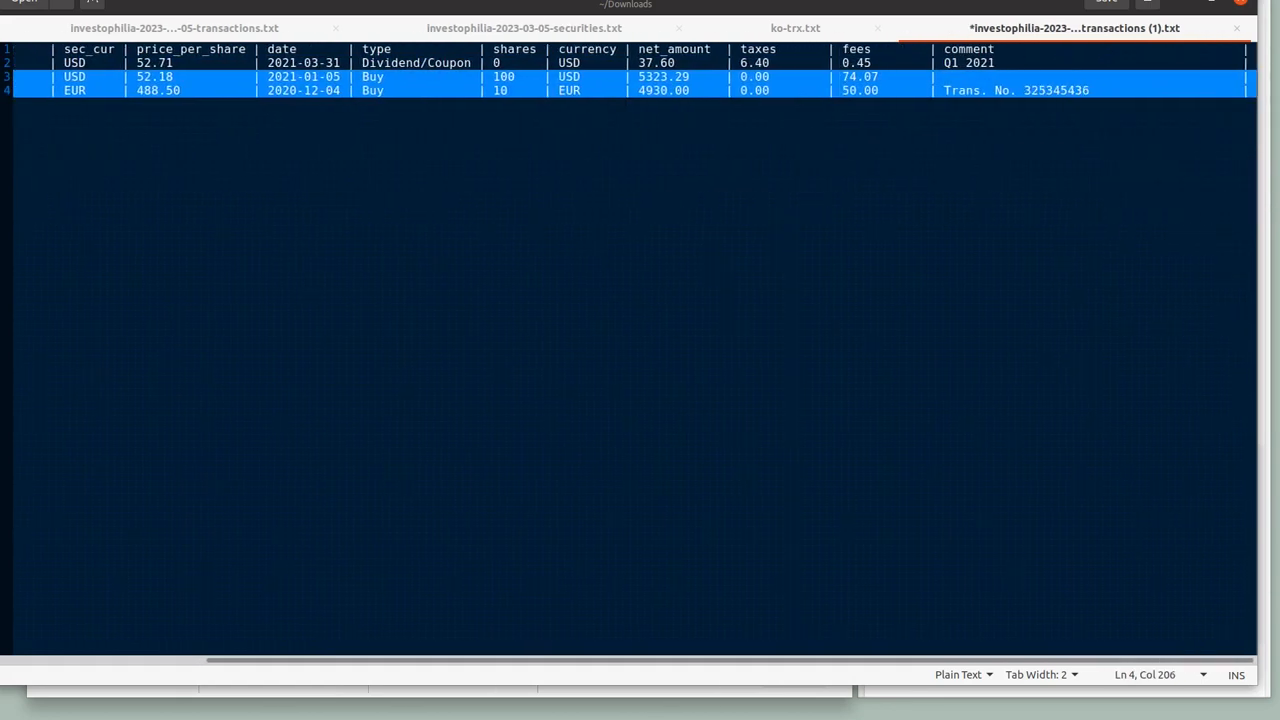
{"action": "key", "text": "Delete"}
{"action": "key", "text": "BackSpace"}
{"action": "key", "text": "BackSpace"}
{"action": "key", "text": "Home"}
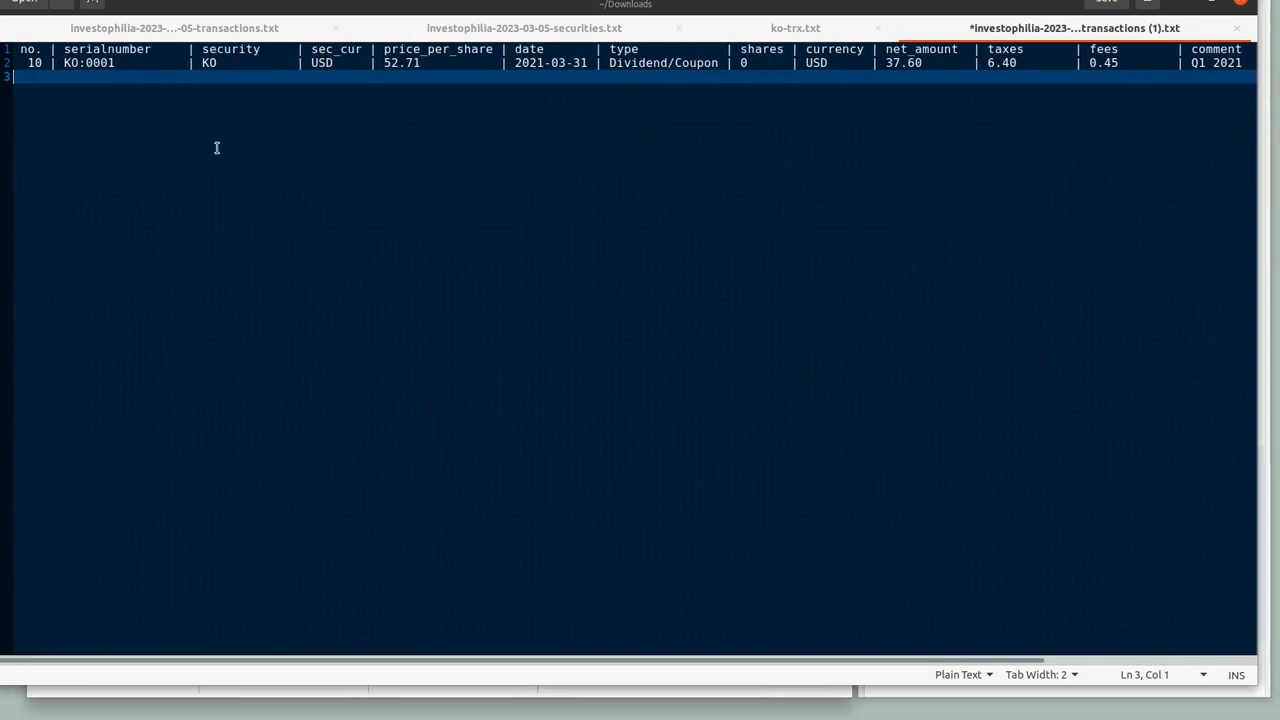
- Replace the comment of the KO:0001 record with "Updating it..." and save the file
{"action": "left_click", "coordinate": [113, 63]}
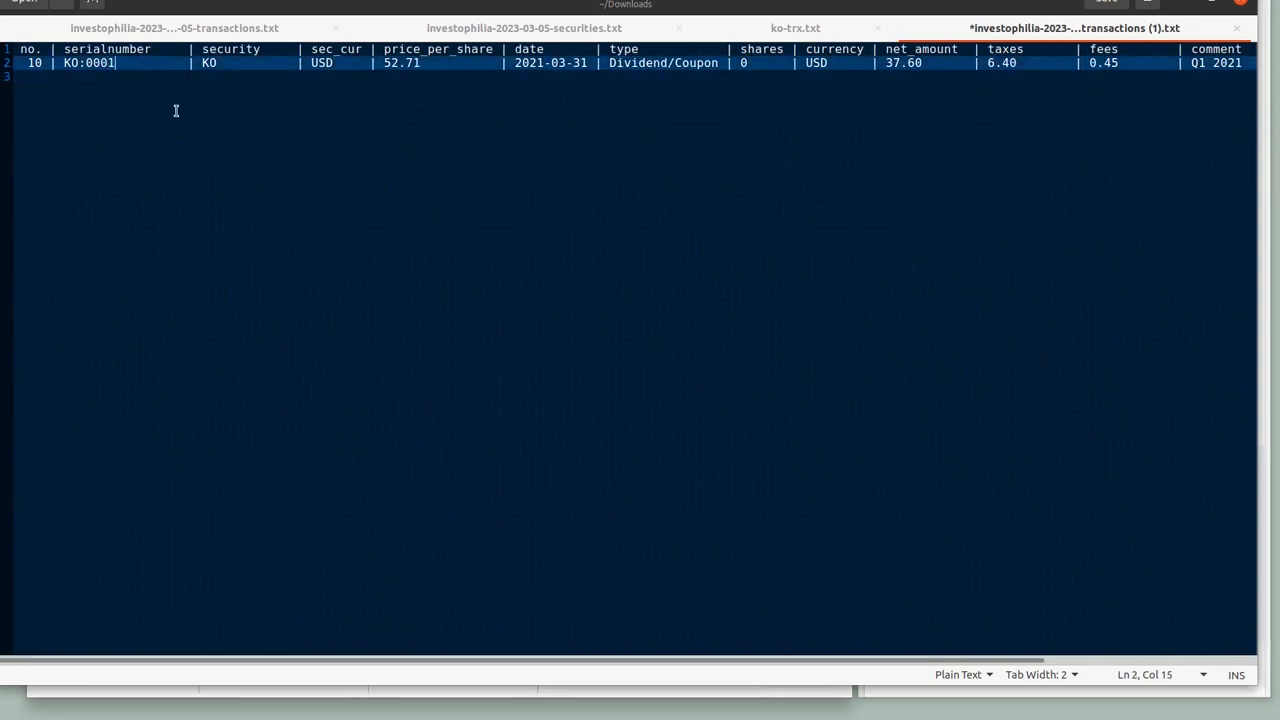
{"action": "key", "text": "Right"}
{"action": "key", "text": "Right"}
{"action": "key", "text": "Right"}
{"action": "key", "text": "Right"}
{"action": "key", "text": "Right"}
{"action": "key", "text": "Right"}
{"action": "key", "text": "Right"}
{"action": "key", "text": "Right"}
{"action": "key", "text": "Right"}
{"action": "key", "text": "Right"}
{"action": "key", "text": "Right"}
{"action": "key", "text": "Right"}
{"action": "key", "text": "Right"}
{"action": "key", "text": "Right"}
{"action": "key", "text": "Right"}
{"action": "key", "text": "Right"}
{"action": "key", "text": "Right"}
{"action": "key", "text": "Right"}
{"action": "key", "text": "Right"}
{"action": "key", "text": "Right"}
{"action": "left_click_drag", "start_coordinate": [587, 661], "coordinate": [683, 661]}
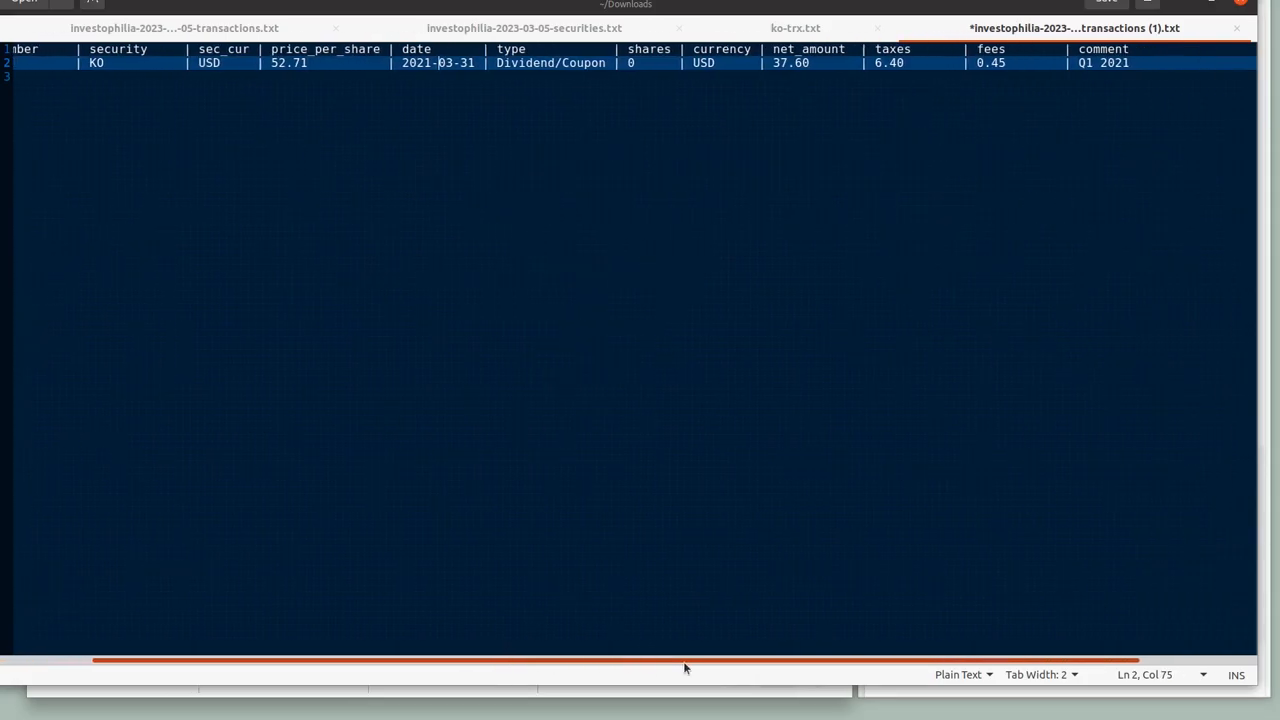
{"action": "key", "text": "Right"}
{"action": "key", "text": "Right"}
{"action": "key", "text": "Right"}
{"action": "key", "text": "Right"}
{"action": "key", "text": "Right"}
{"action": "key", "text": "Right"}
{"action": "key", "text": "Right"}
{"action": "key", "text": "Right"}
{"action": "key", "text": "Right"}
{"action": "key", "text": "Right"}
{"action": "left_click", "coordinate": [1087, 63]}
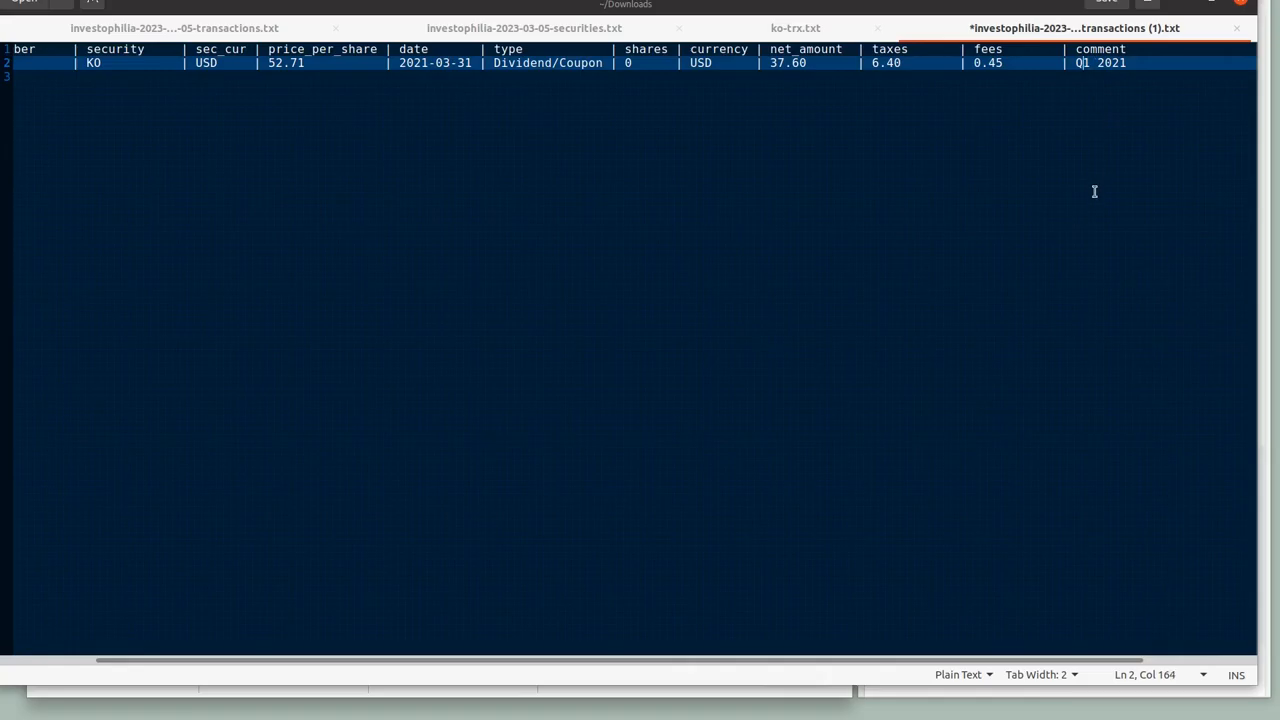
{"action": "key", "text": "shift+Right"}
{"action": "key", "text": "shift+Right"}
{"action": "key", "text": "shift+Right"}
{"action": "key", "text": "shift+Right"}
{"action": "key", "text": "shift+Right"}
{"action": "key", "text": "shift+Right"}
{"action": "key", "text": "shift+Right"}
{"action": "key", "text": "BackSpace"}
{"action": "type", "text": "Updating it..."}
{"action": "key", "text": "ctrl+s"}
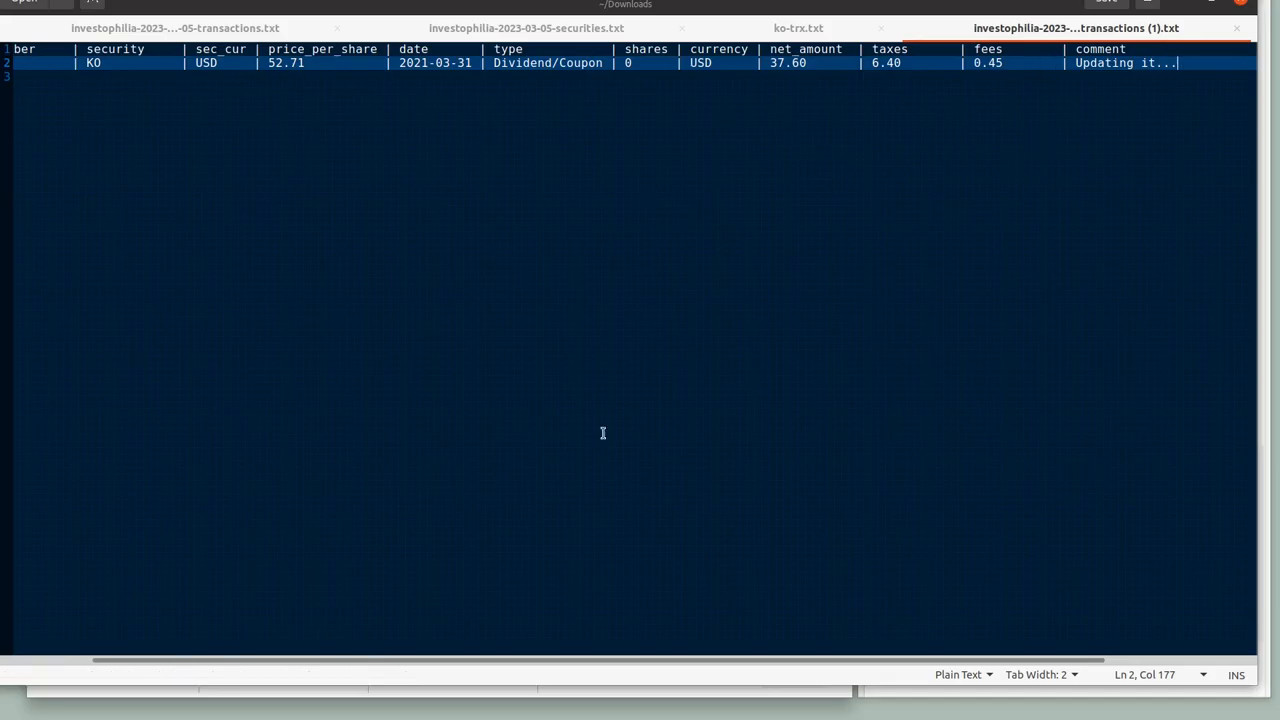
- Switch to Investophilia, import investophilia-2023-03-05-transactions (1).txt from Downloads into the transactions, and reload the transactions list
{"action": "left_click", "coordinate": [1183, 2]}
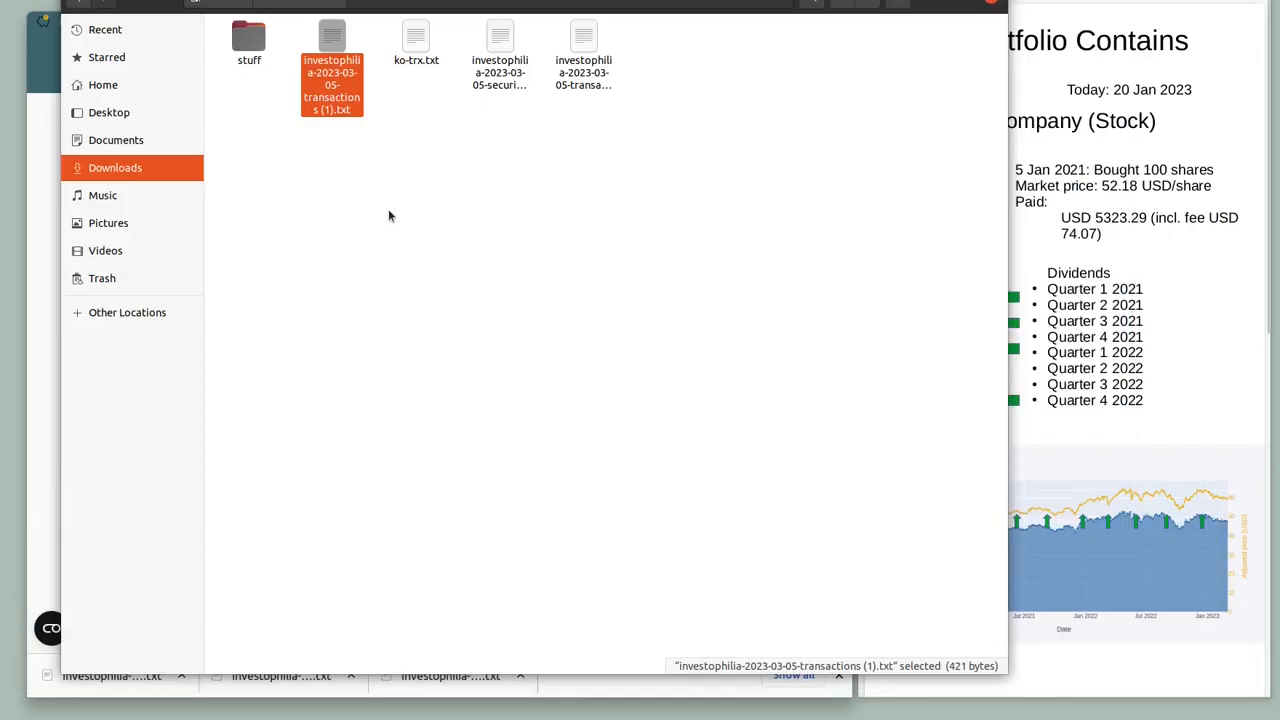
{"action": "left_click", "coordinate": [48, 202]}
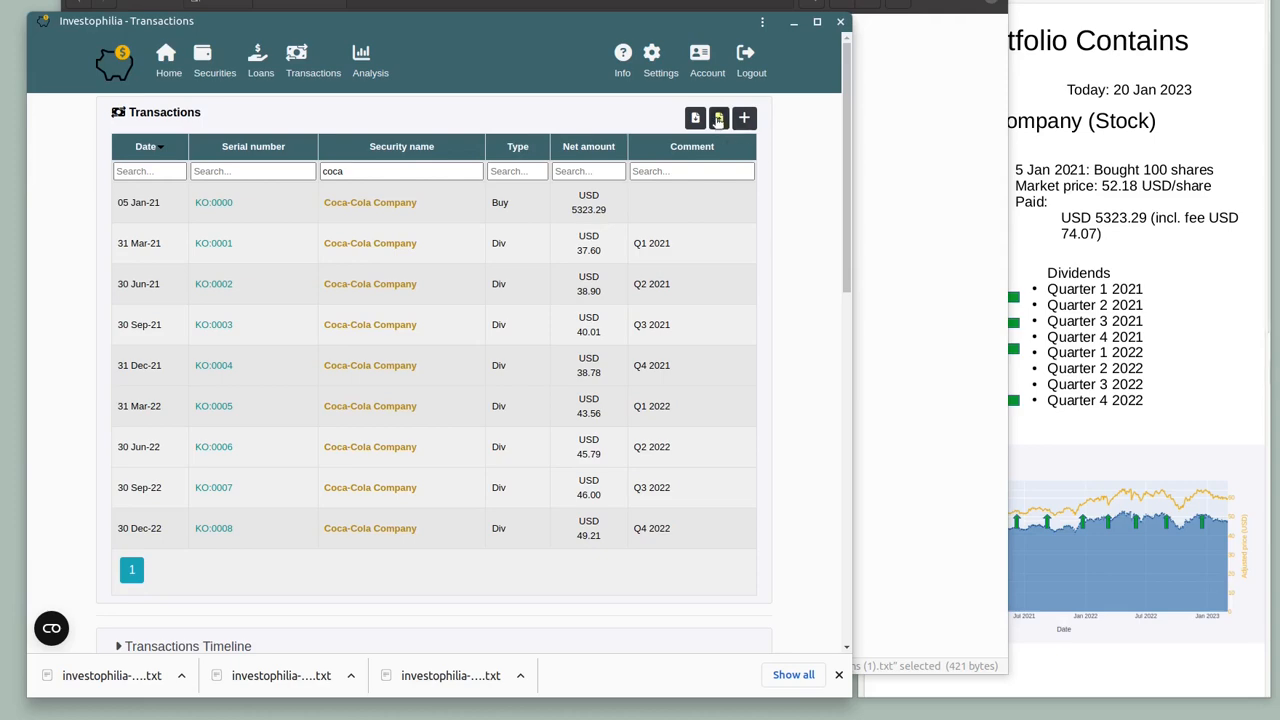
{"action": "left_click", "coordinate": [718, 119]}
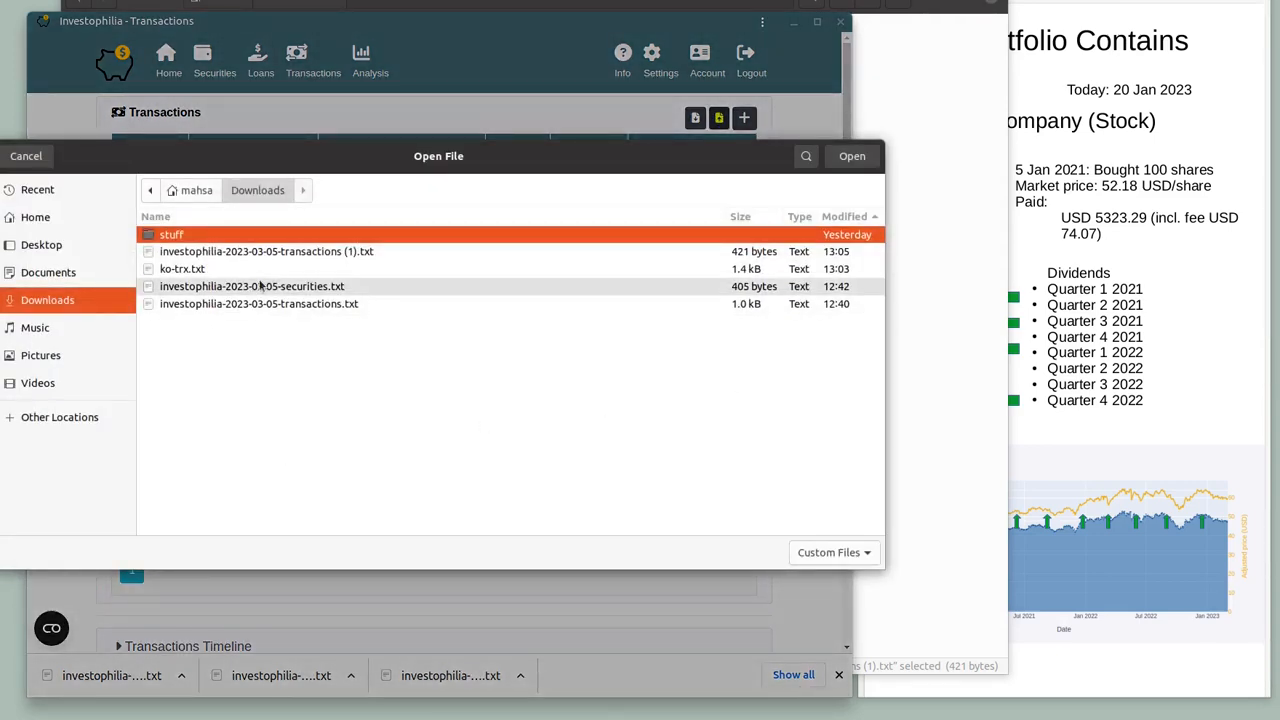
{"action": "double_click", "coordinate": [284, 253]}
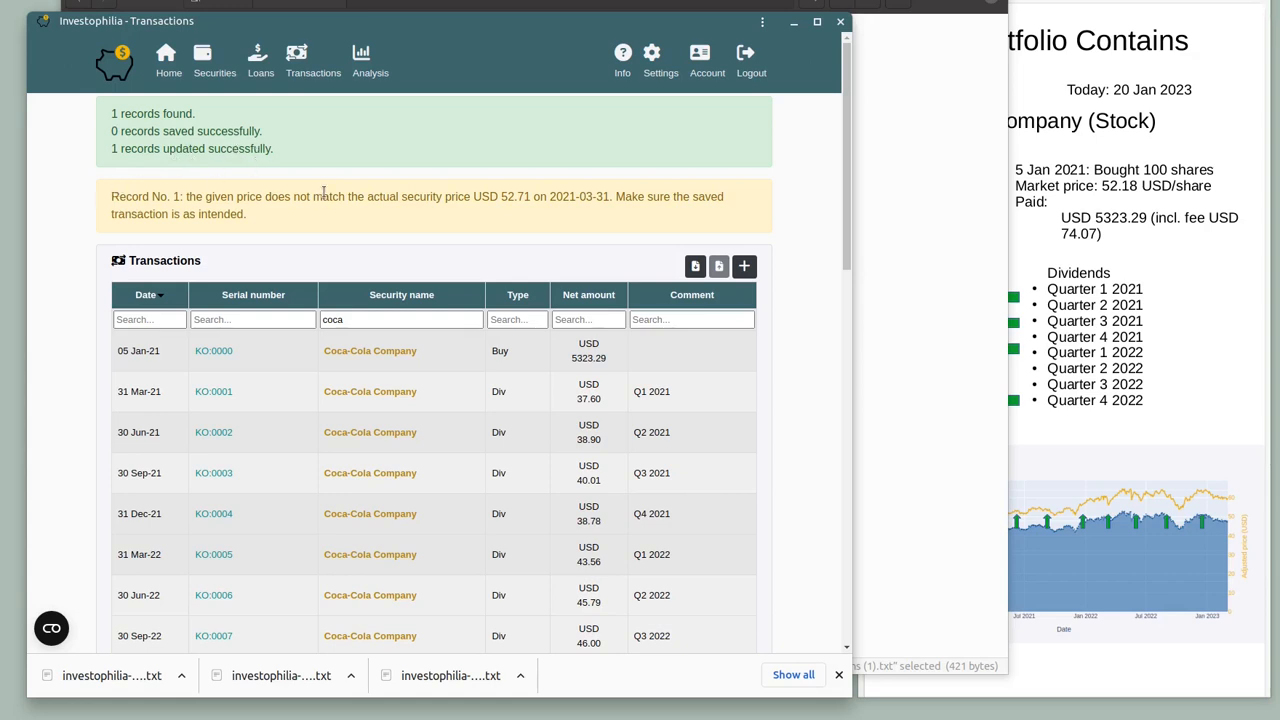
{"action": "scroll", "coordinate": [323, 190], "scroll_direction": "down", "scroll_amount": 2}
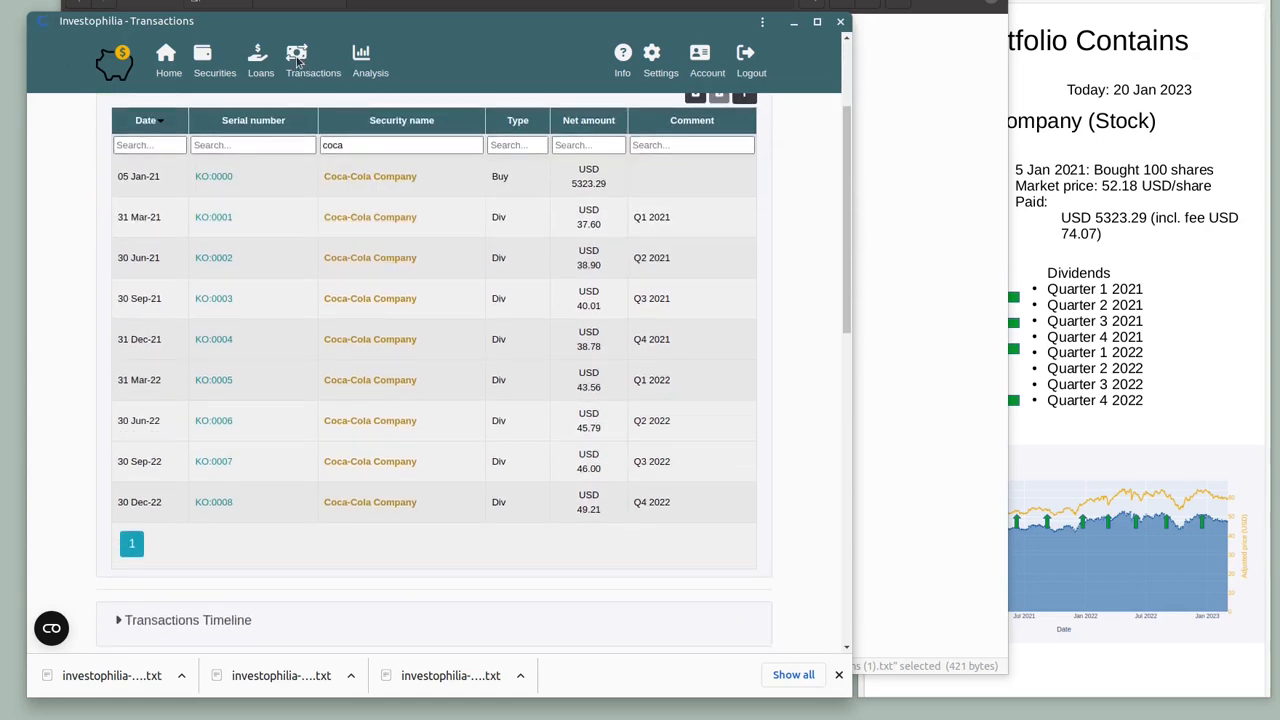
{"action": "left_click", "coordinate": [297, 62]}
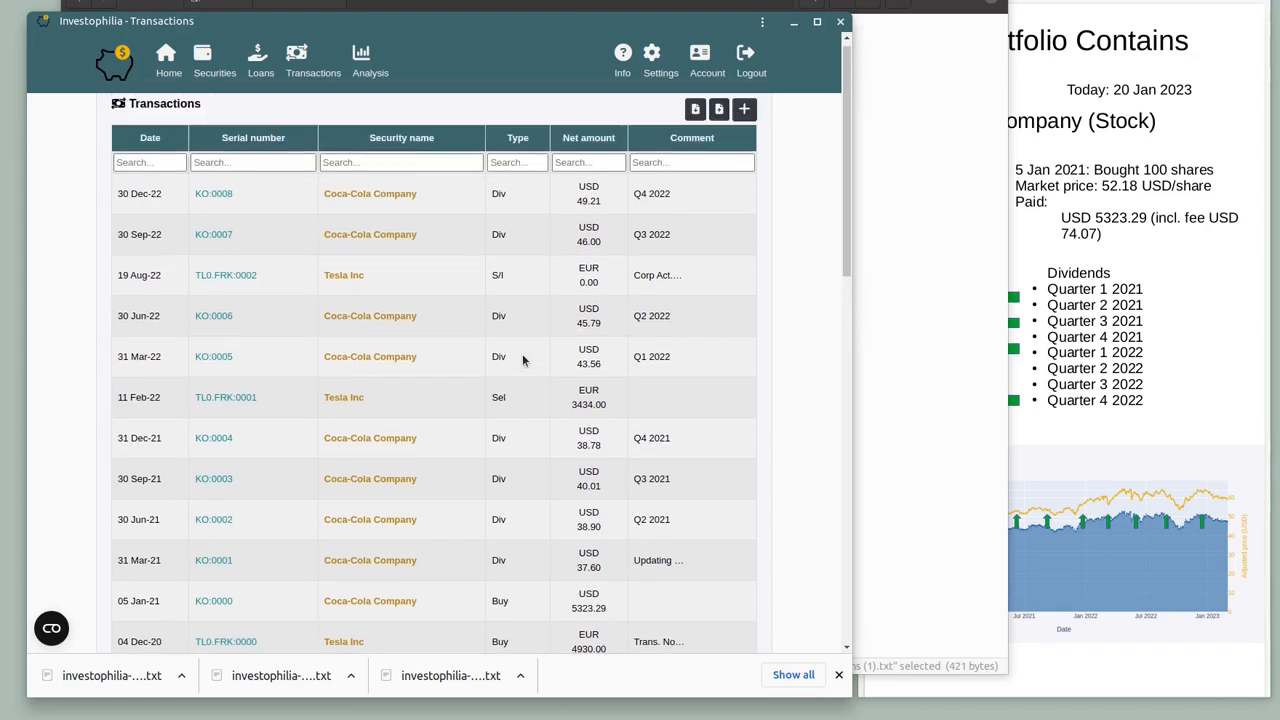
- Check the KO:0001 transaction's row, including its comment, in the reloaded transactions list
{"action": "scroll", "coordinate": [522, 360], "scroll_direction": "up", "scroll_amount": 1}
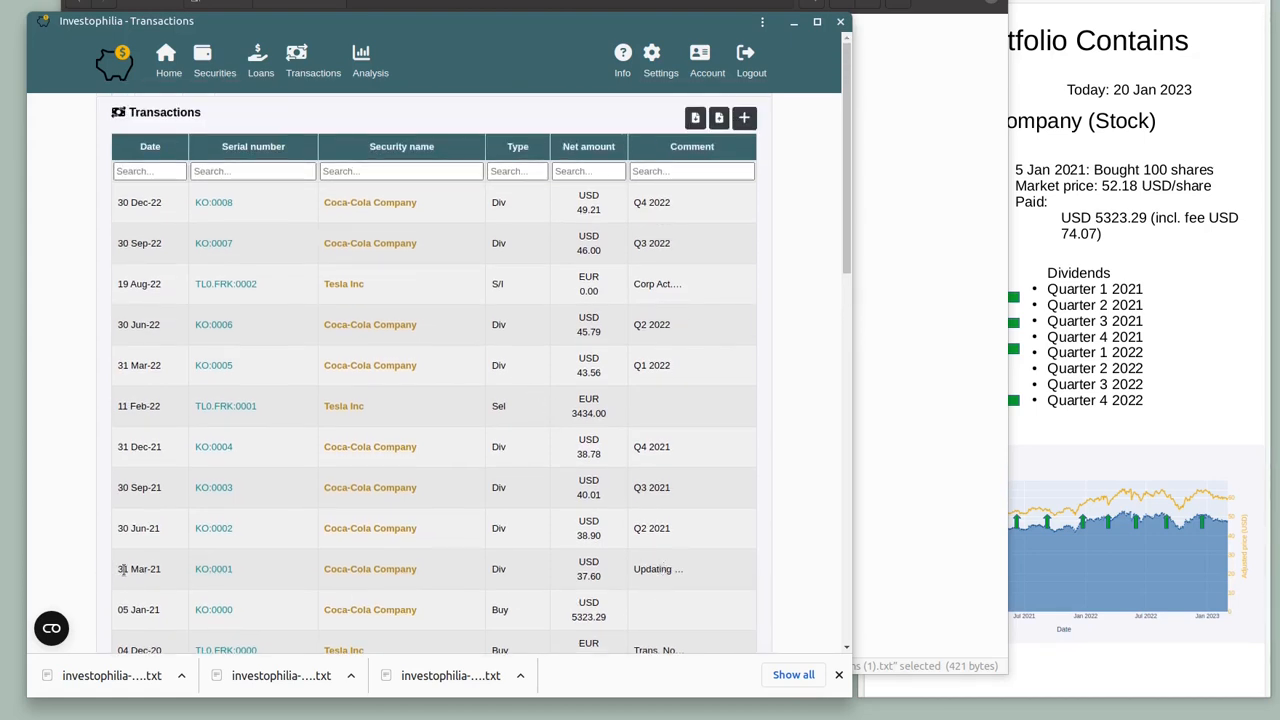
{"action": "left_click_drag", "start_coordinate": [122, 569], "coordinate": [706, 569]}
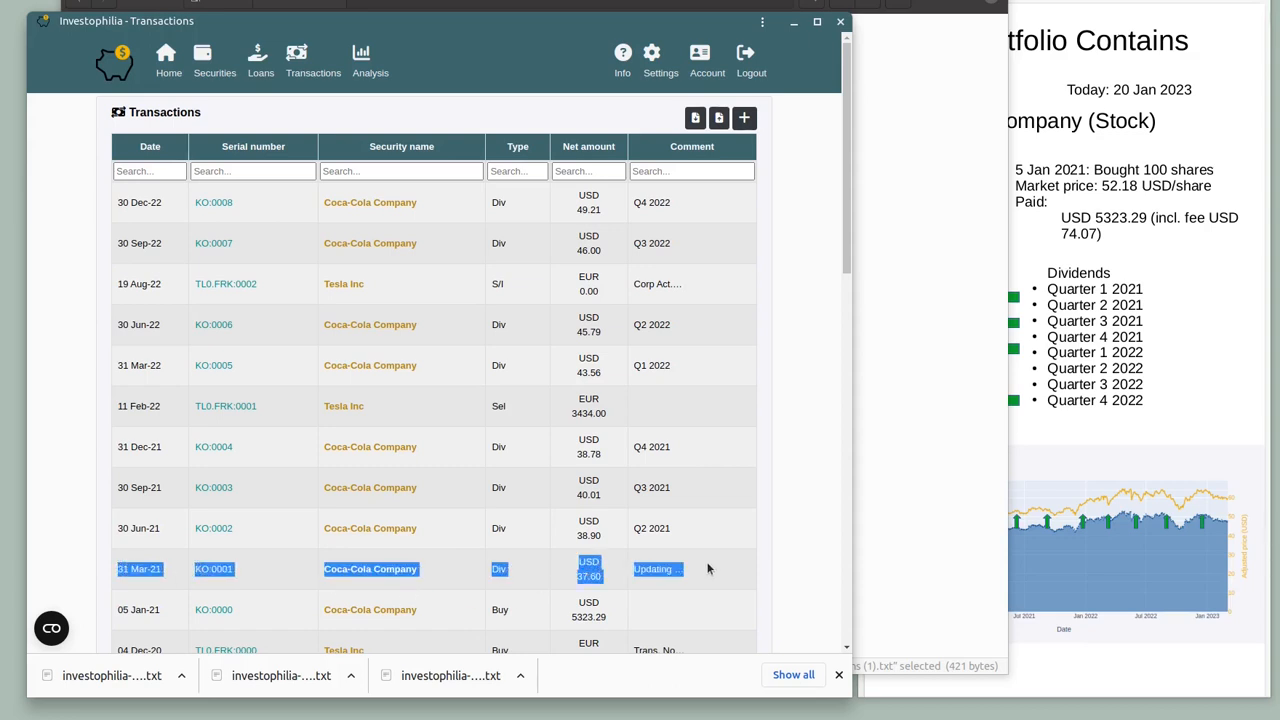
{"action": "left_click", "coordinate": [765, 244]}
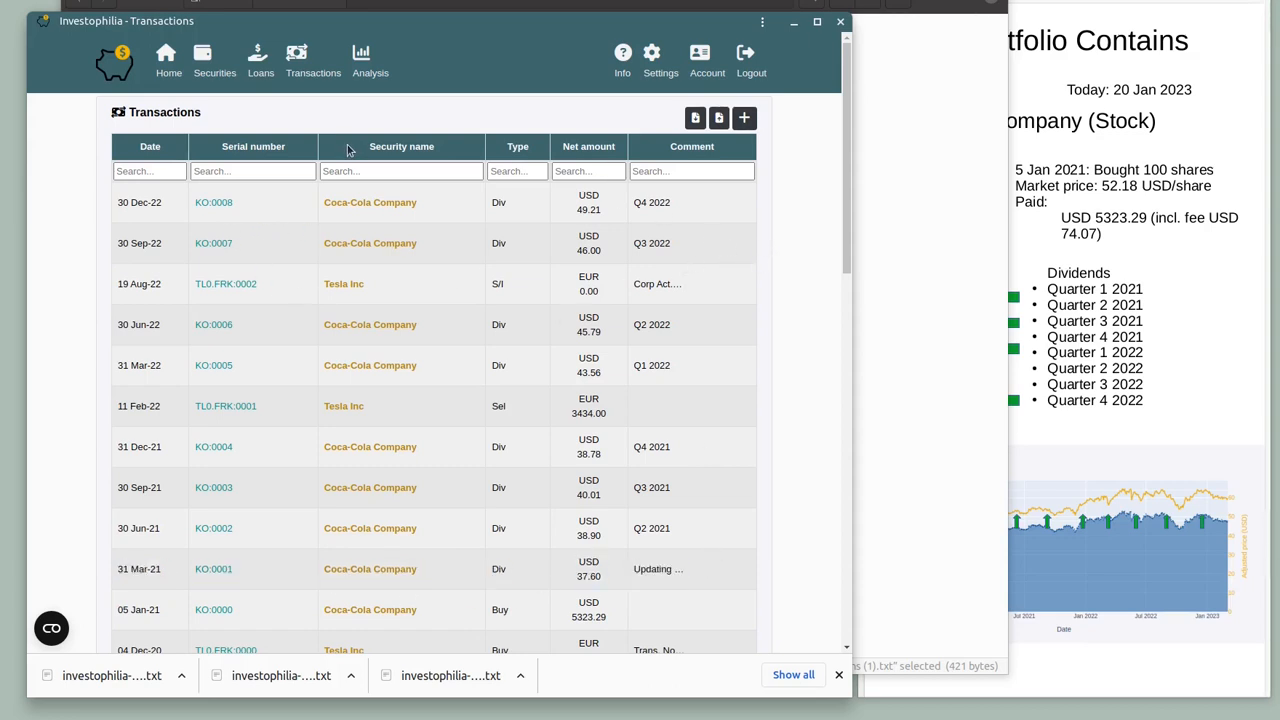